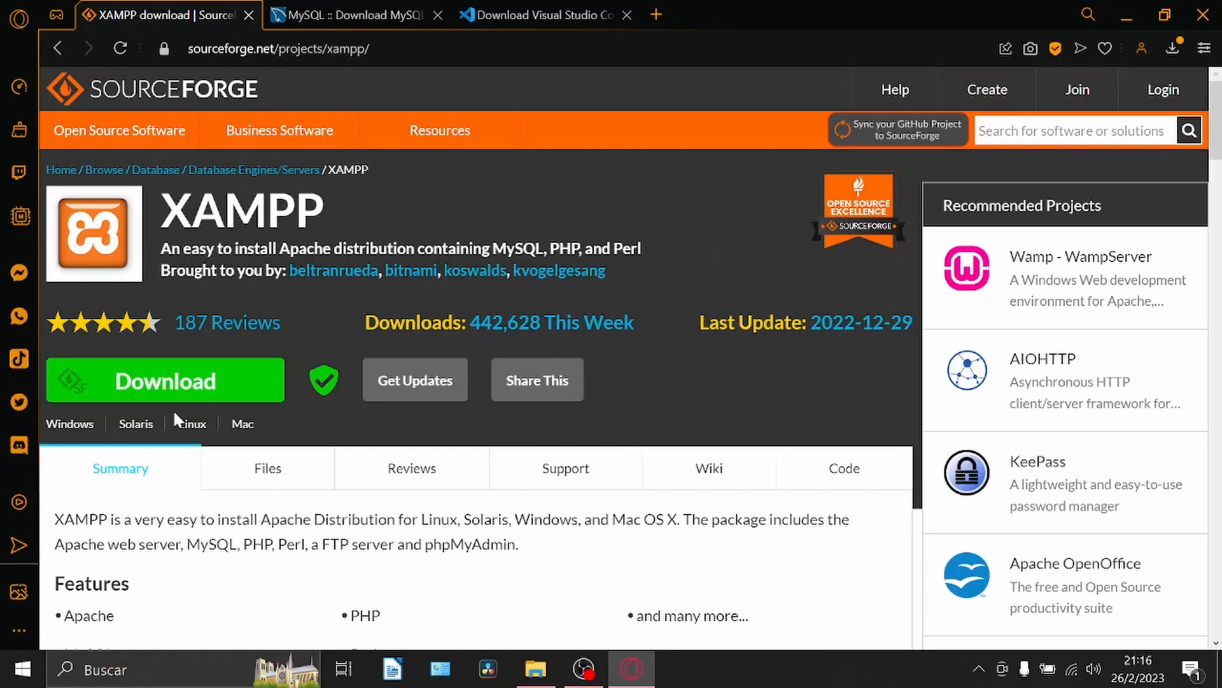
Download the XAMPP installer from SourceForge and save it in the Descargas folder.
{"action": "left_click", "coordinate": [161, 381]}
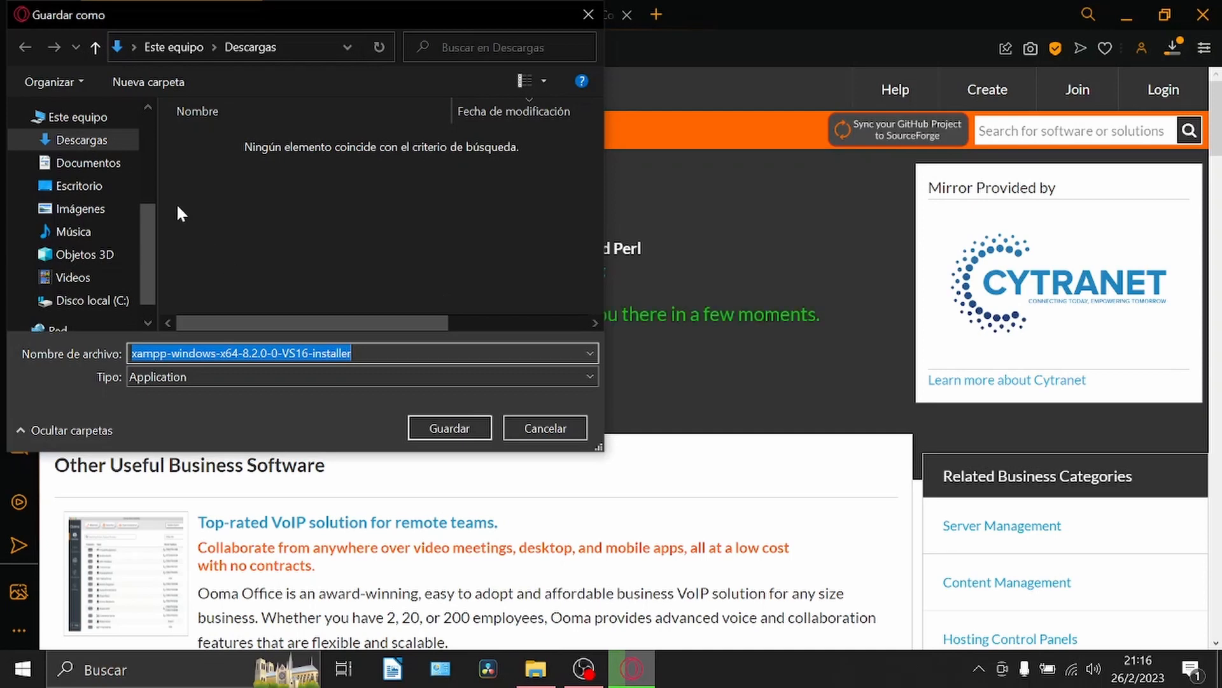
{"action": "left_click", "coordinate": [92, 142]}
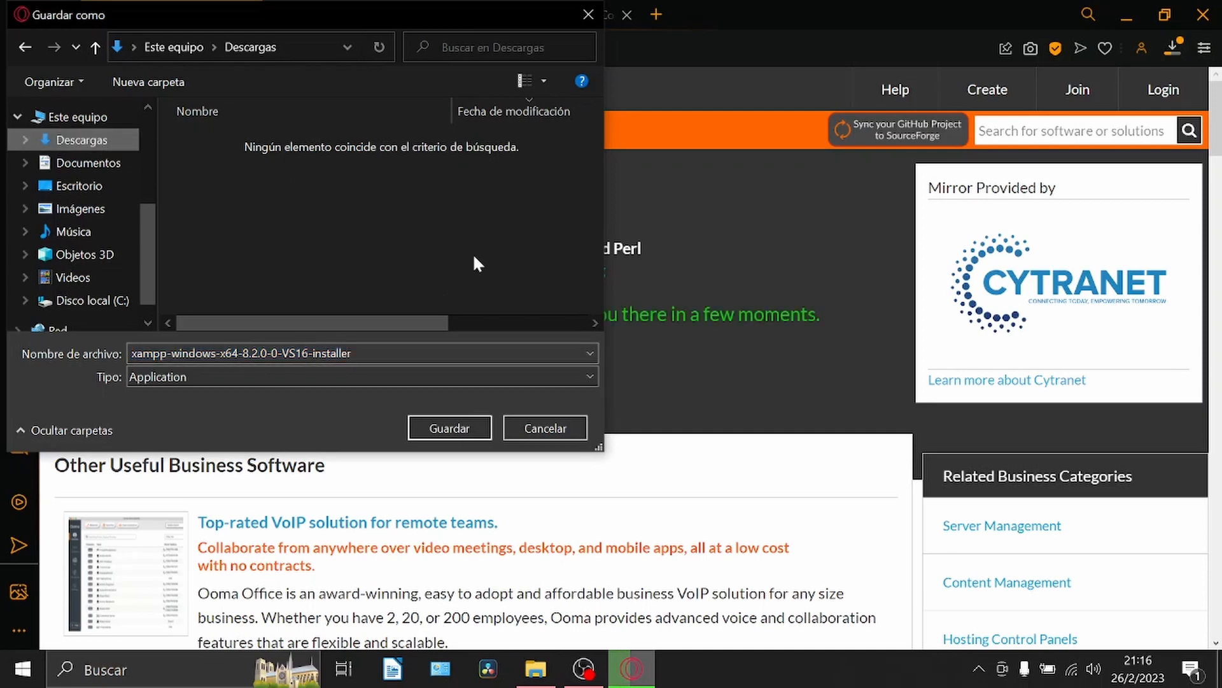
{"action": "left_click", "coordinate": [457, 425]}
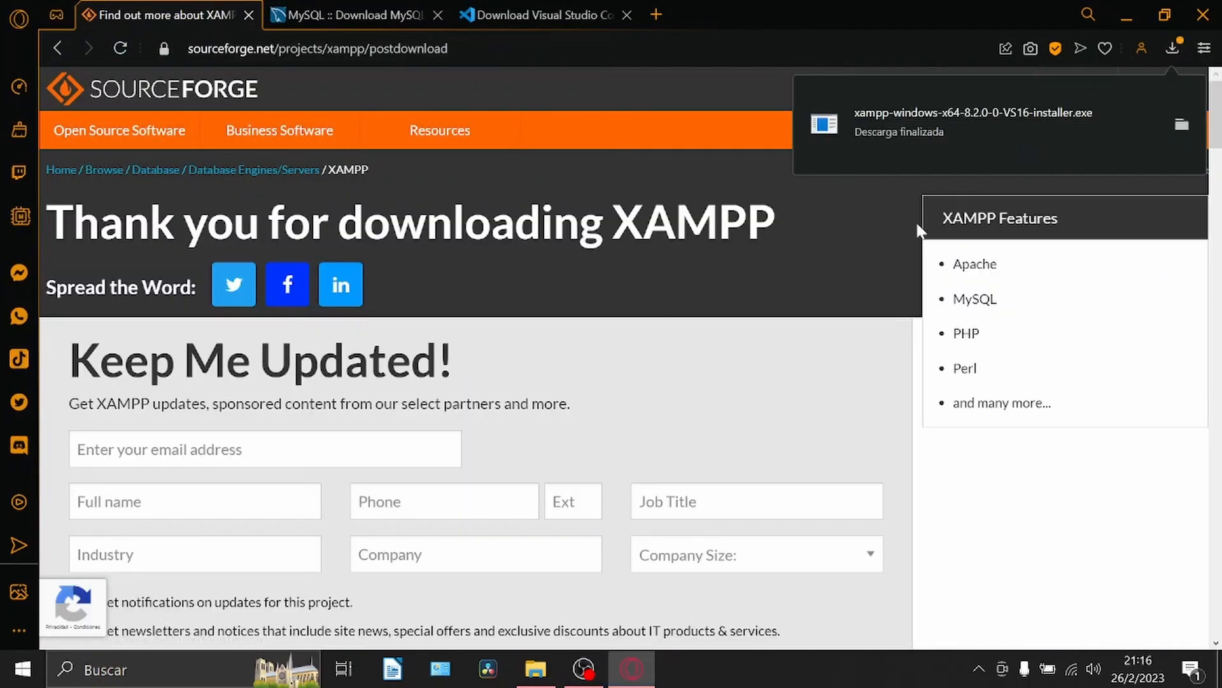
Launch the xampp-windows-x64-8.2.0-0-VS16-installer from its download folder and accept the User Account Control warning.
{"action": "left_click", "coordinate": [1181, 128]}
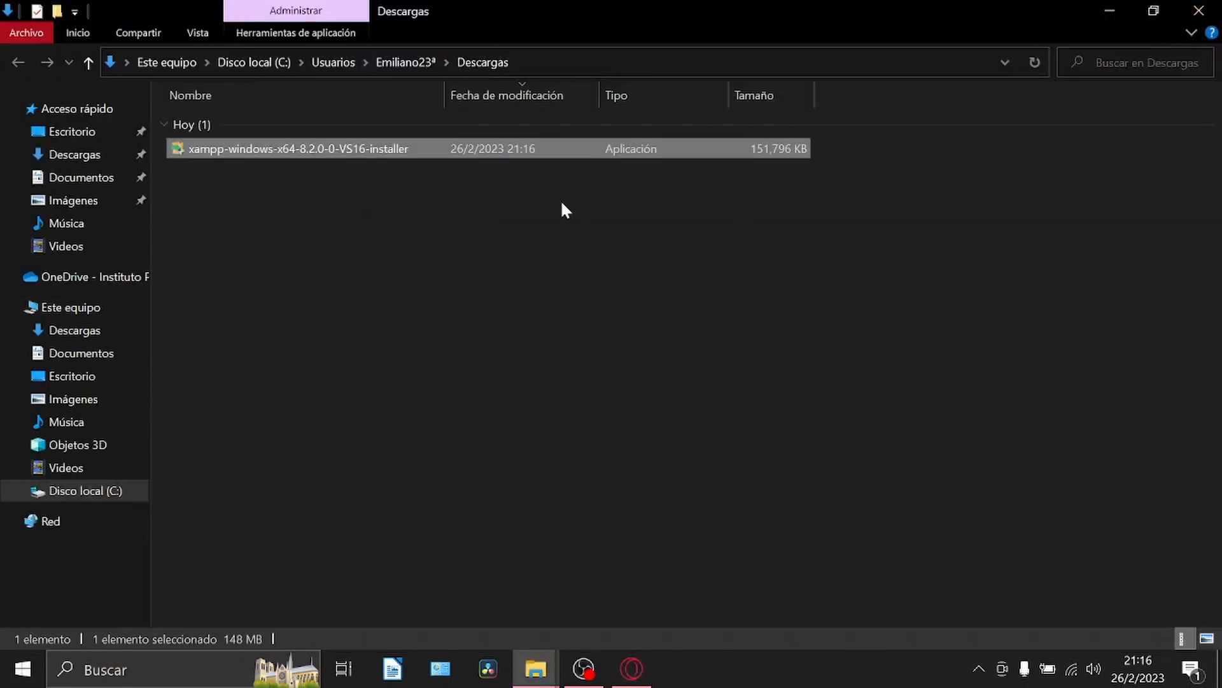
{"action": "double_click", "coordinate": [496, 149]}
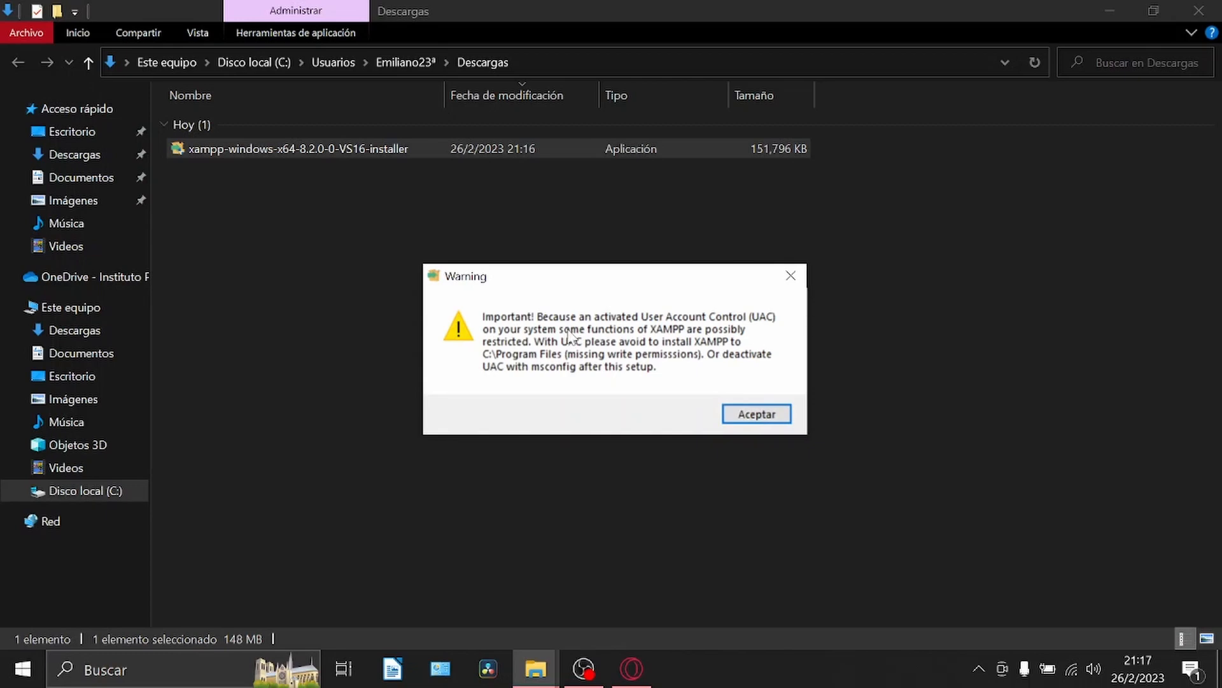
{"action": "left_click", "coordinate": [759, 415]}
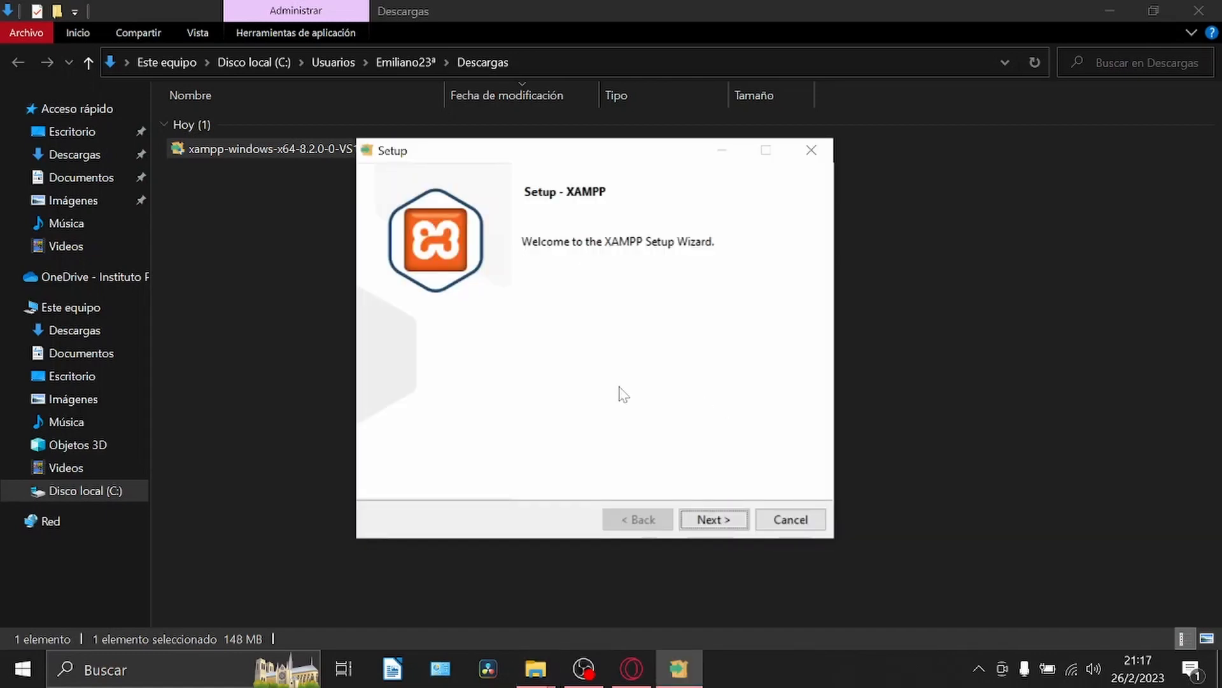
Install XAMPP with the default components and finish the setup without starting the Control Panel.
{"action": "left_click", "coordinate": [716, 521]}
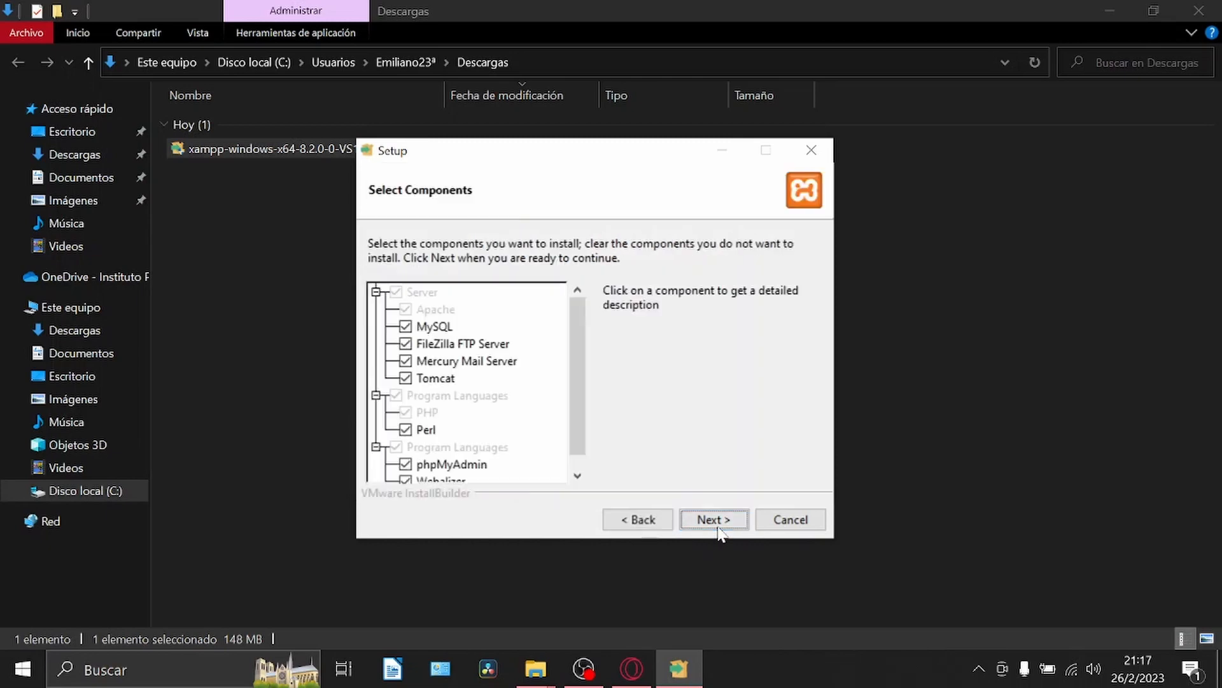
{"action": "left_click", "coordinate": [718, 522]}
{"action": "left_click", "coordinate": [719, 524]}
{"action": "left_click", "coordinate": [719, 532]}
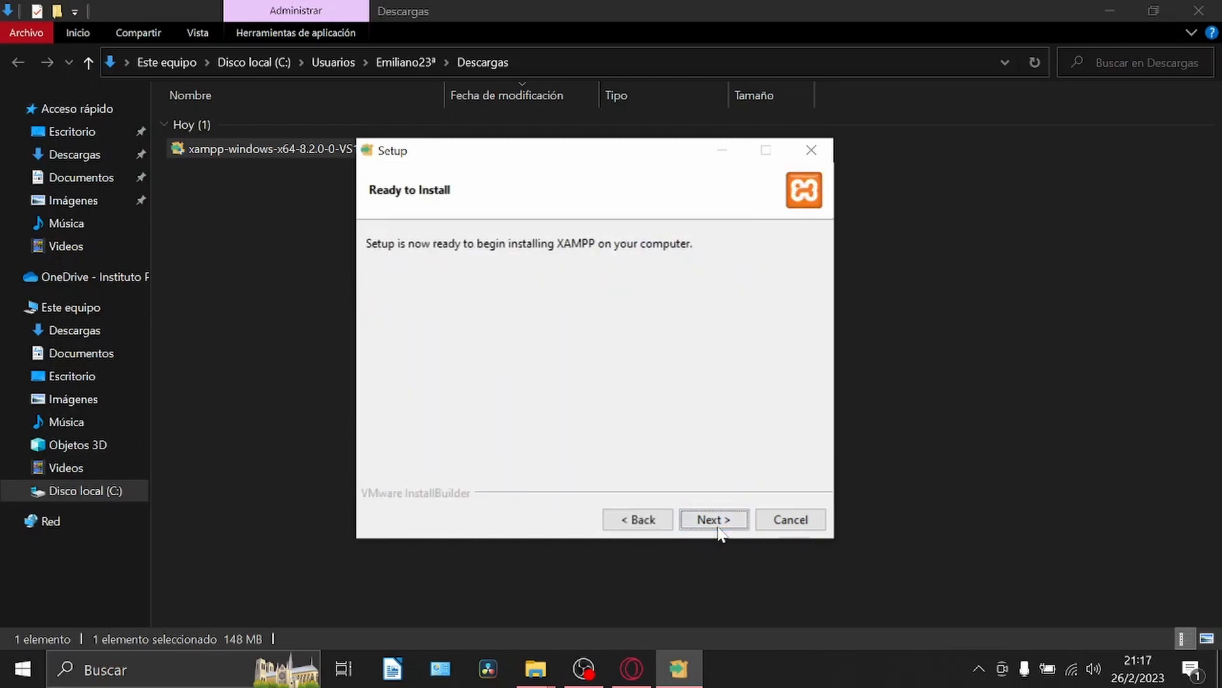
{"action": "left_click", "coordinate": [716, 522]}
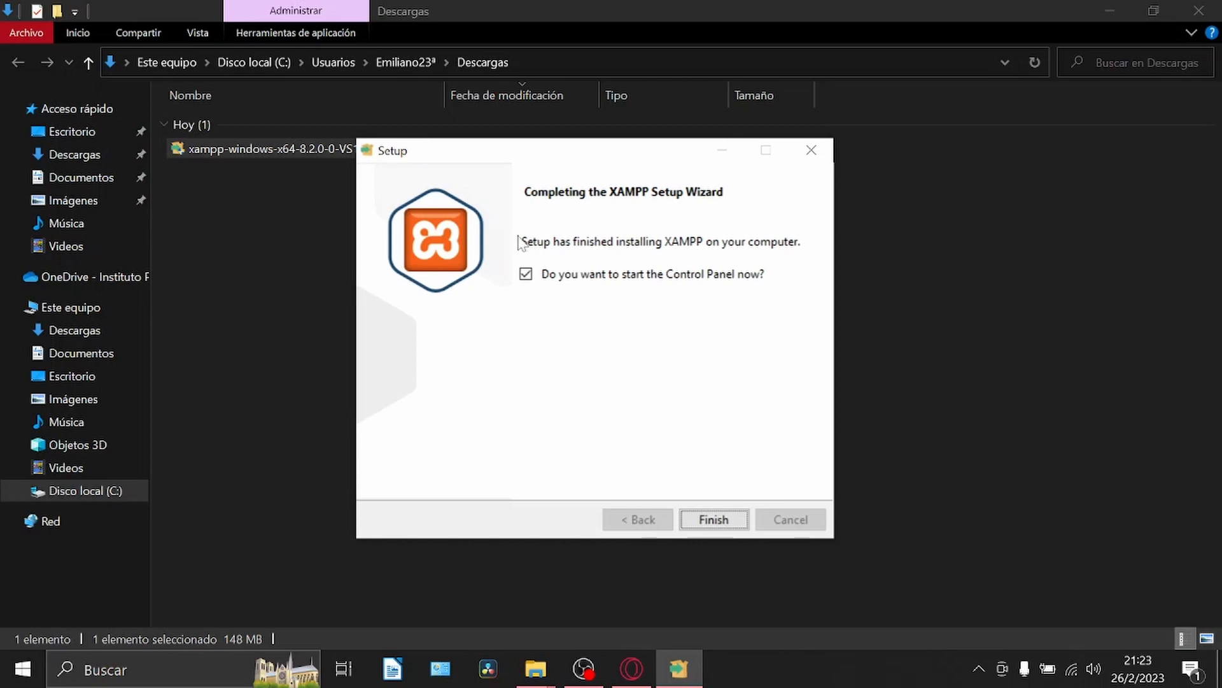
{"action": "left_click", "coordinate": [526, 275]}
{"action": "left_click", "coordinate": [702, 517]}
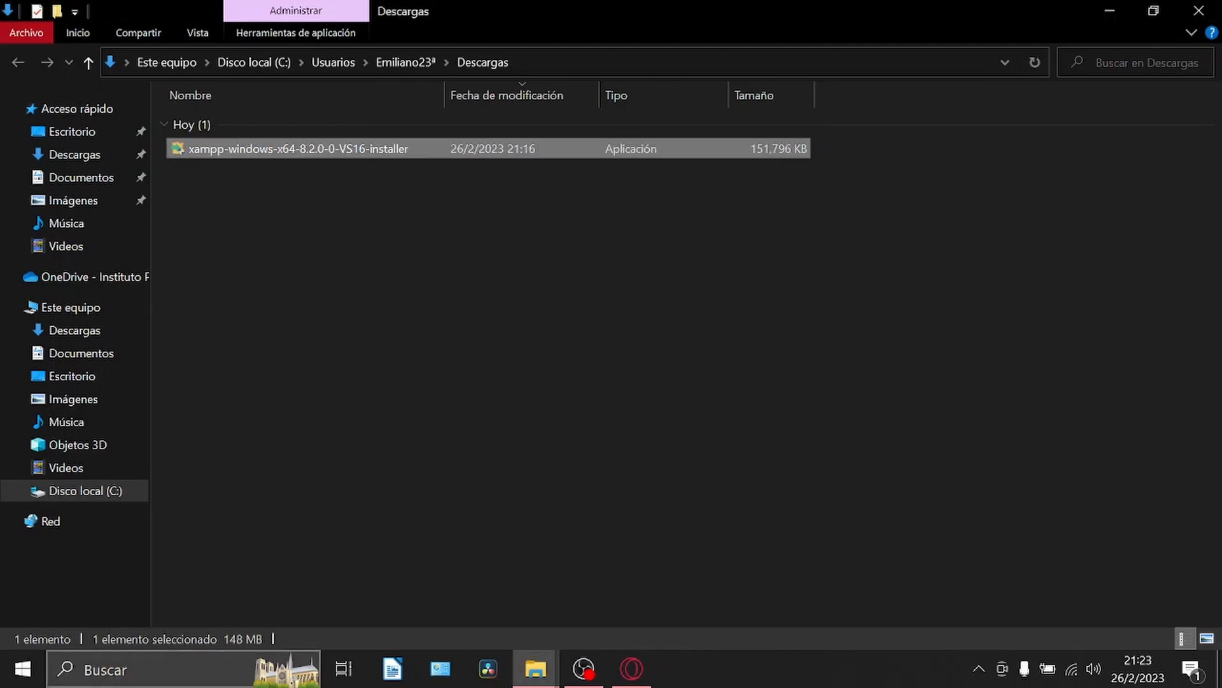
Open the XAMPP Control Panel through the Windows search and start the MySQL module.
{"action": "left_click", "coordinate": [202, 668]}
{"action": "type", "text": "xampp"}
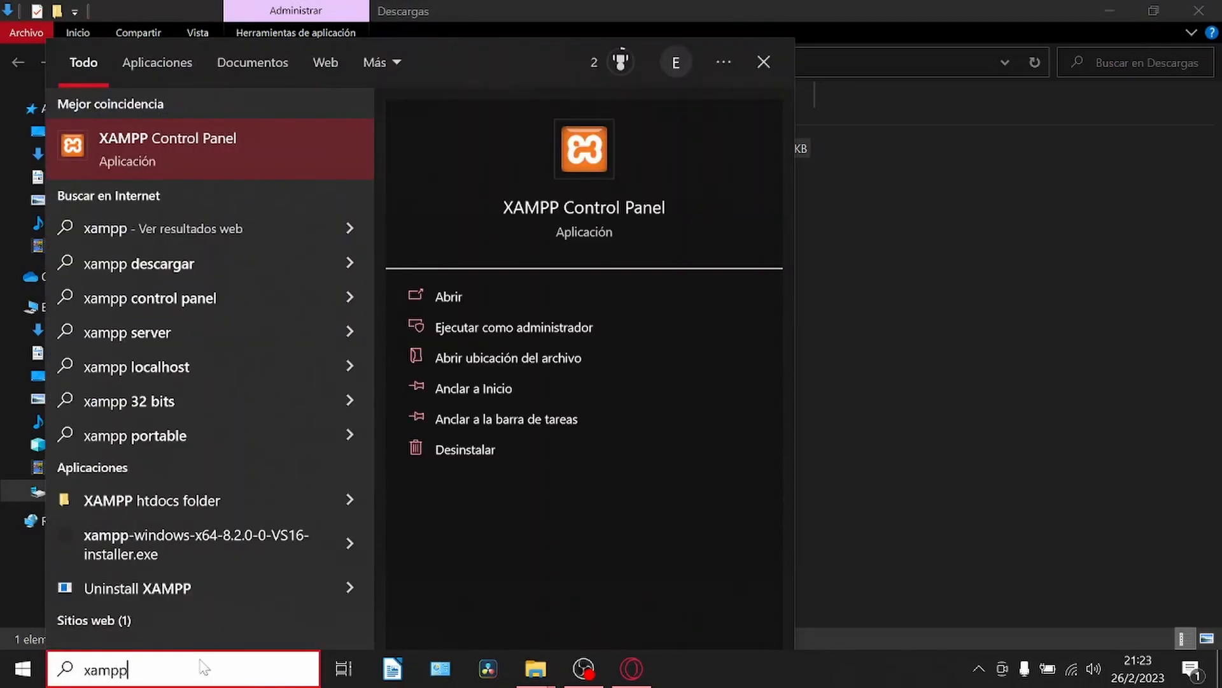
{"action": "key", "text": "Return"}
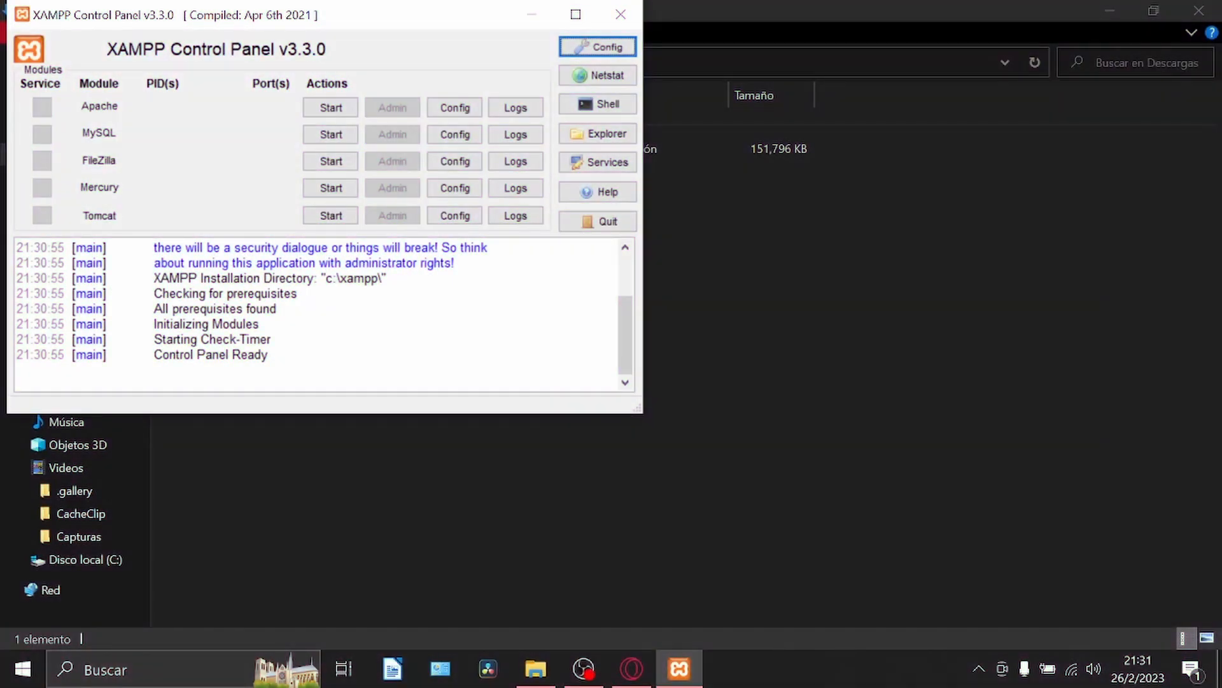
{"action": "left_click", "coordinate": [330, 134]}
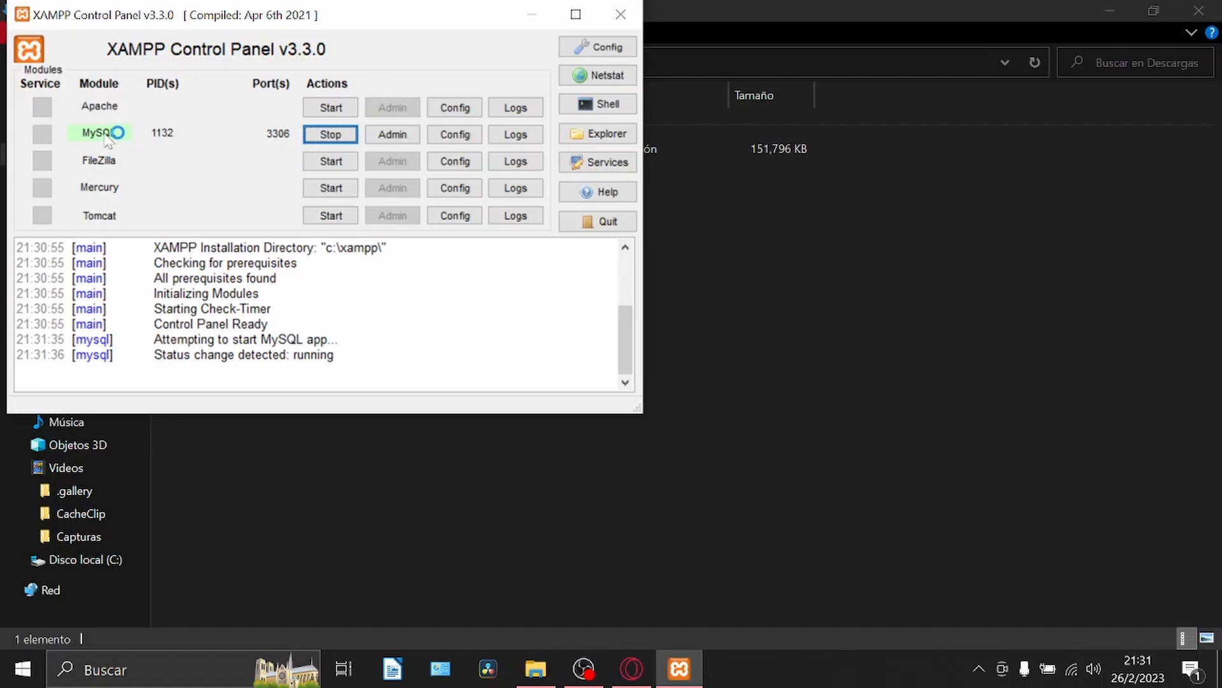
Open the XAMPP shell and change to the mysql/bin directory.
{"action": "left_click", "coordinate": [568, 103]}
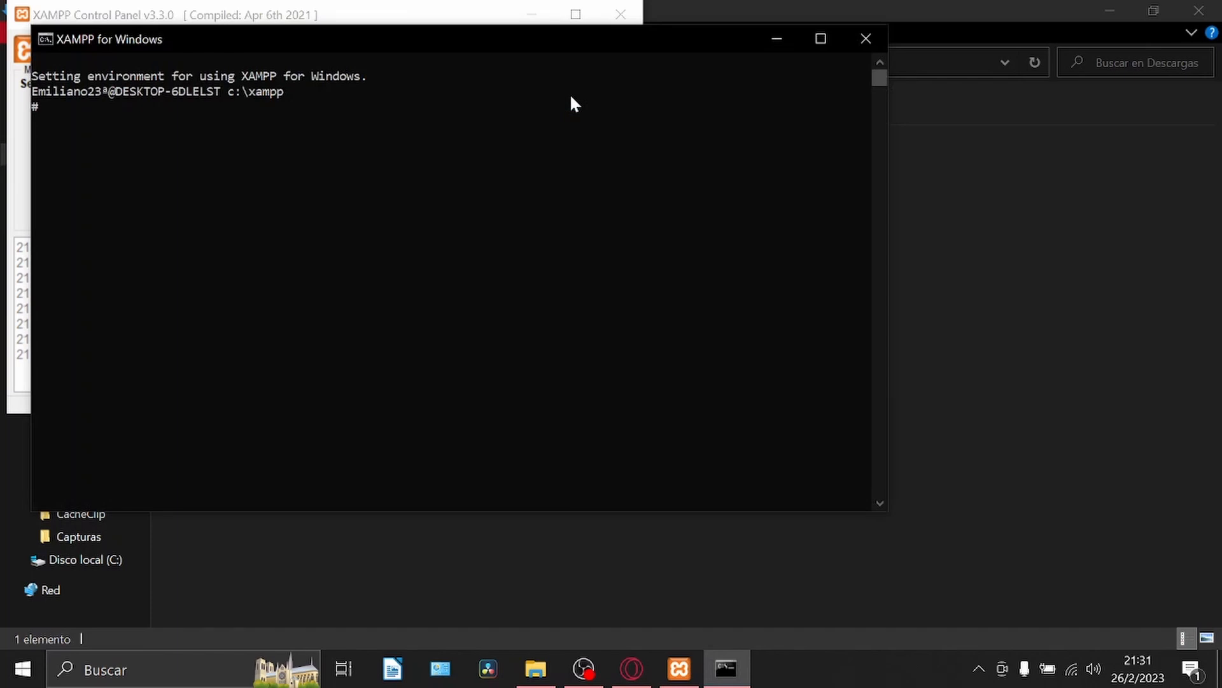
{"action": "type", "text": "cd mysql/bin"}
{"action": "key", "text": "Return"}
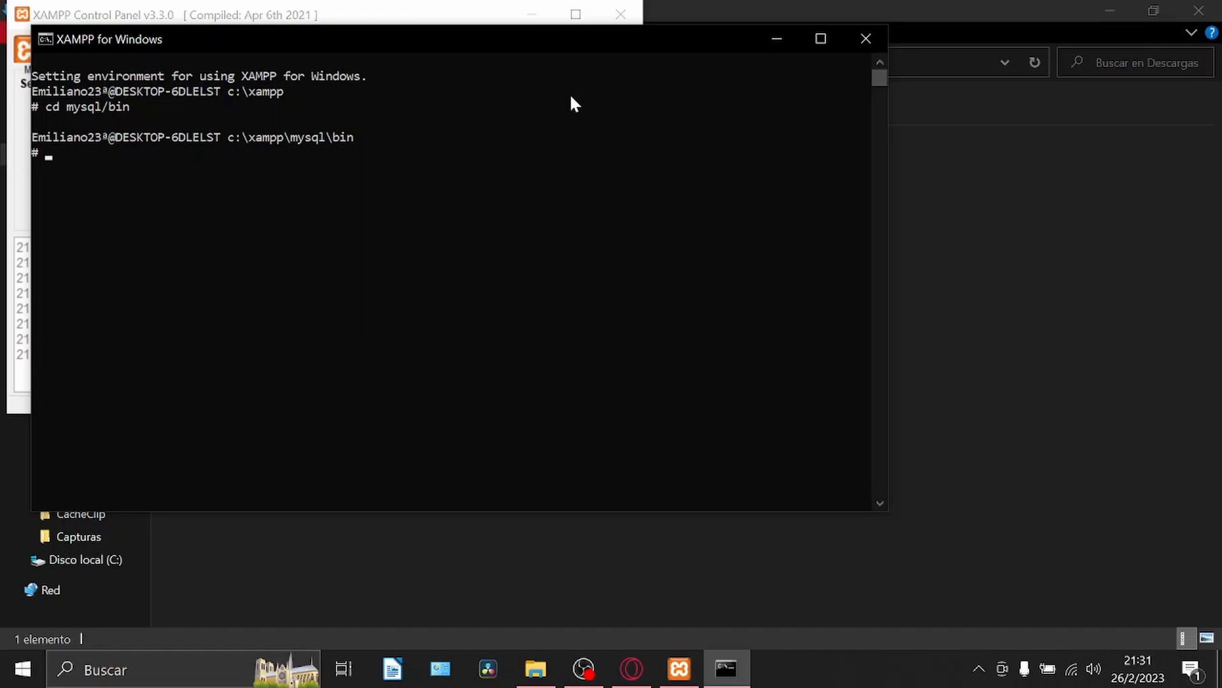
Log in to the database server in the XAMPP shell with mysql -u root -p, leaving the password blank.
{"action": "type", "text": "mysql"}
{"action": "type", "text": "-u root -p"}
{"action": "key", "text": "Return"}
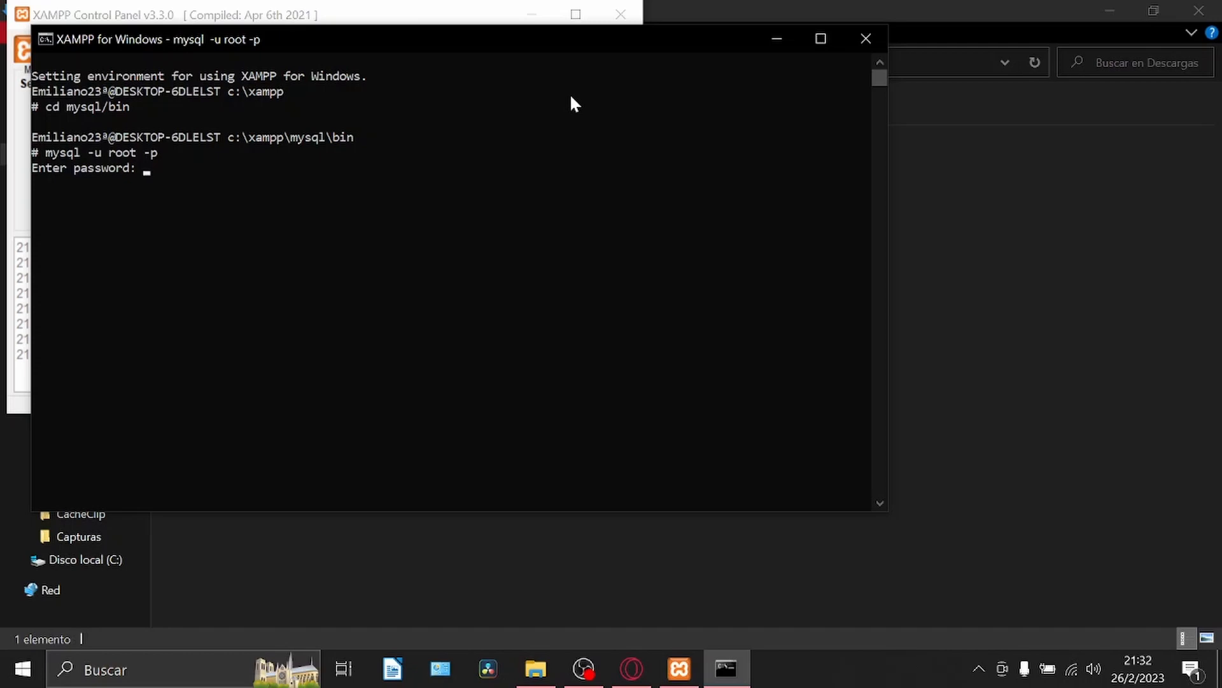
{"action": "key", "text": "Return"}
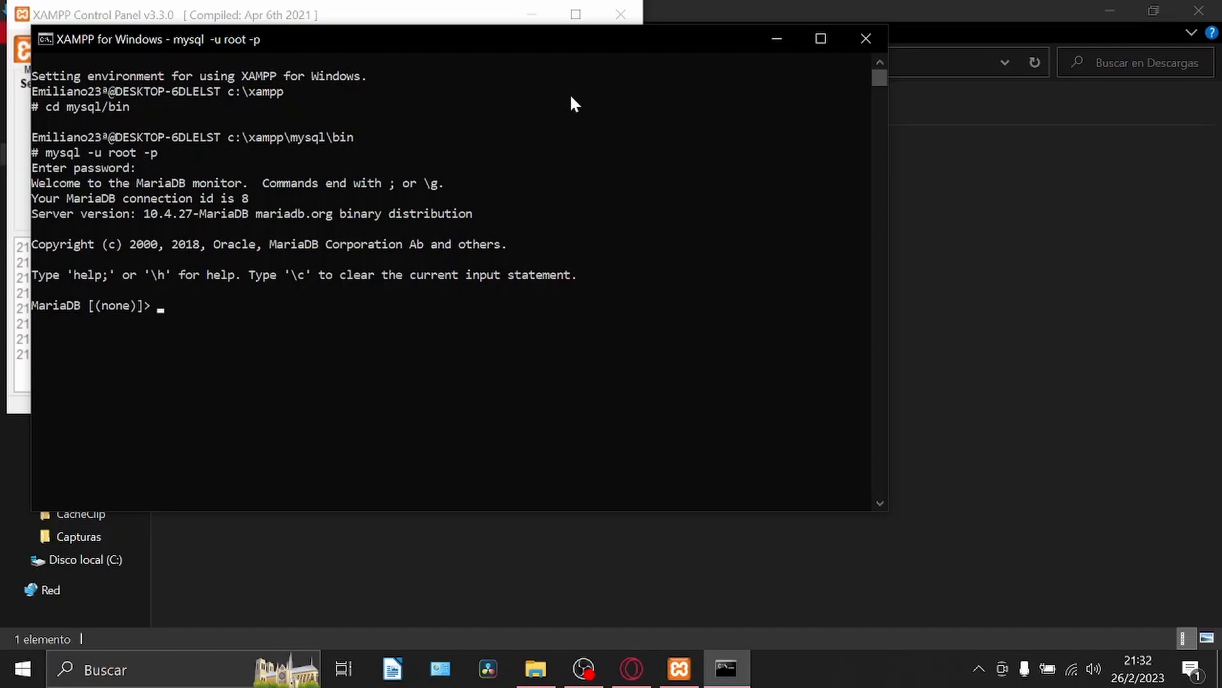
List the server's databases in the XAMPP shell with show databases;.
{"action": "type", "text": "show databases;"}
{"action": "key", "text": "Return"}
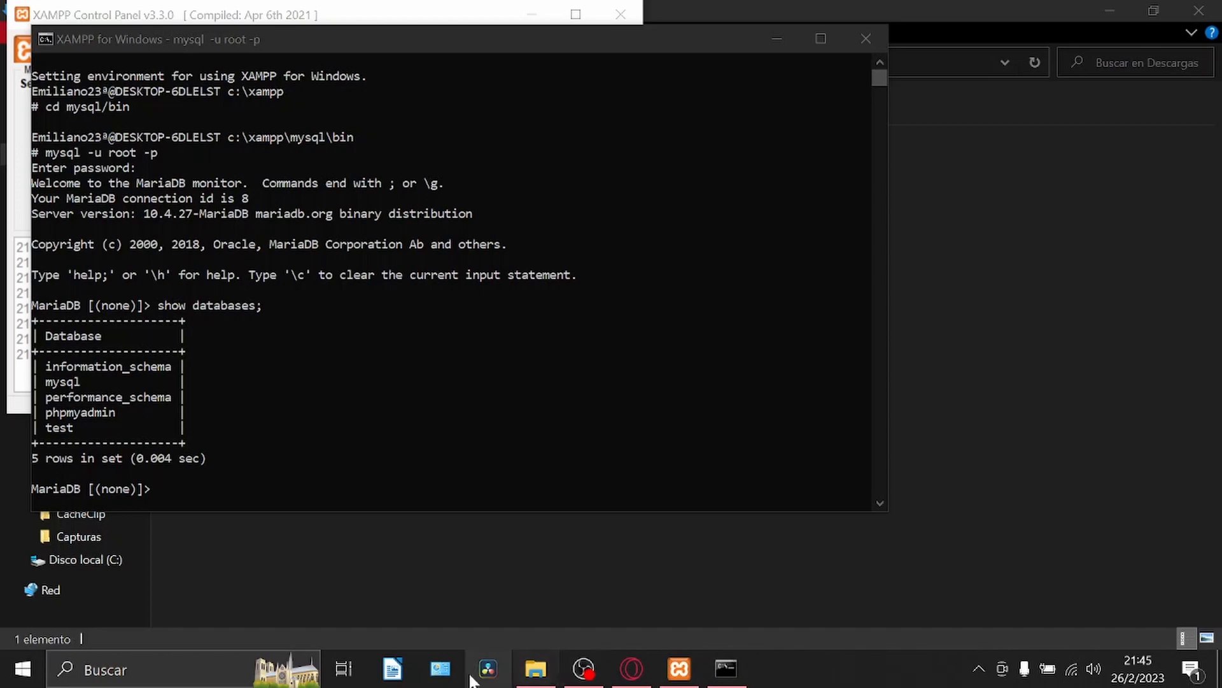
Open Windows PowerShell and try to change to the directory C:\xampp\mysql\bib.
{"action": "left_click", "coordinate": [203, 668]}
{"action": "type", "text": "powershe"}
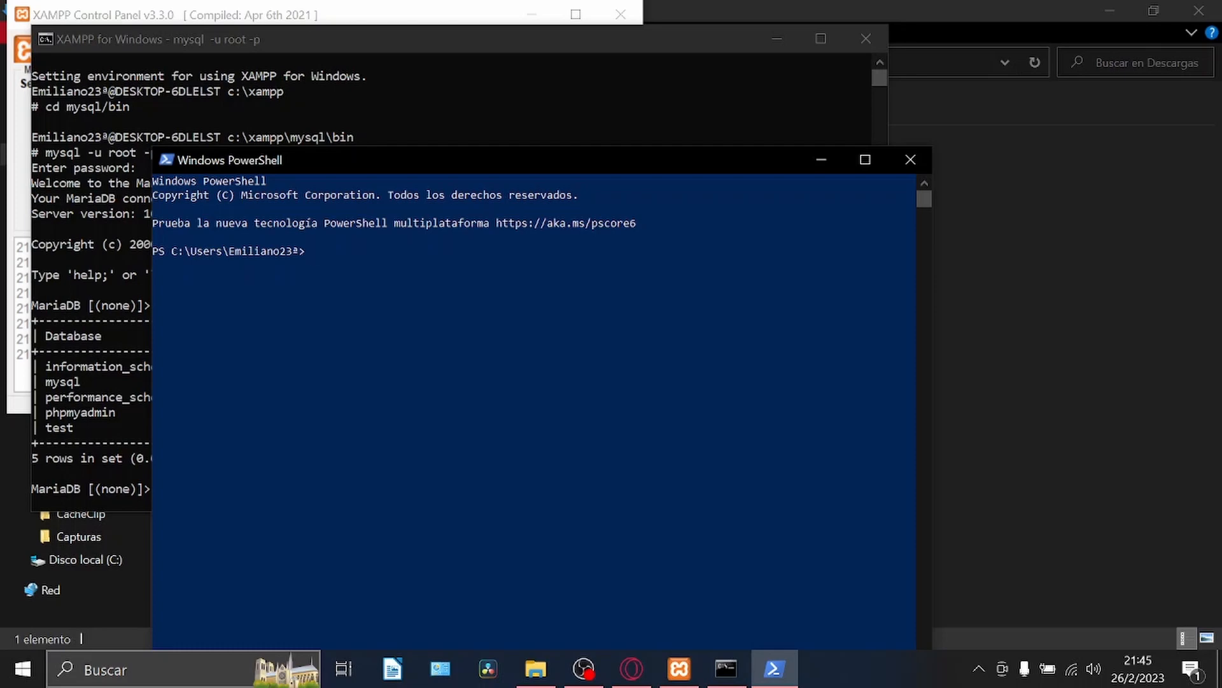
{"action": "type", "text": "cd C:/"}
{"action": "key", "text": "BackSpace"}
{"action": "type", "text": "\\xampp\\mysql\\bib"}
{"action": "key", "text": "Return"}
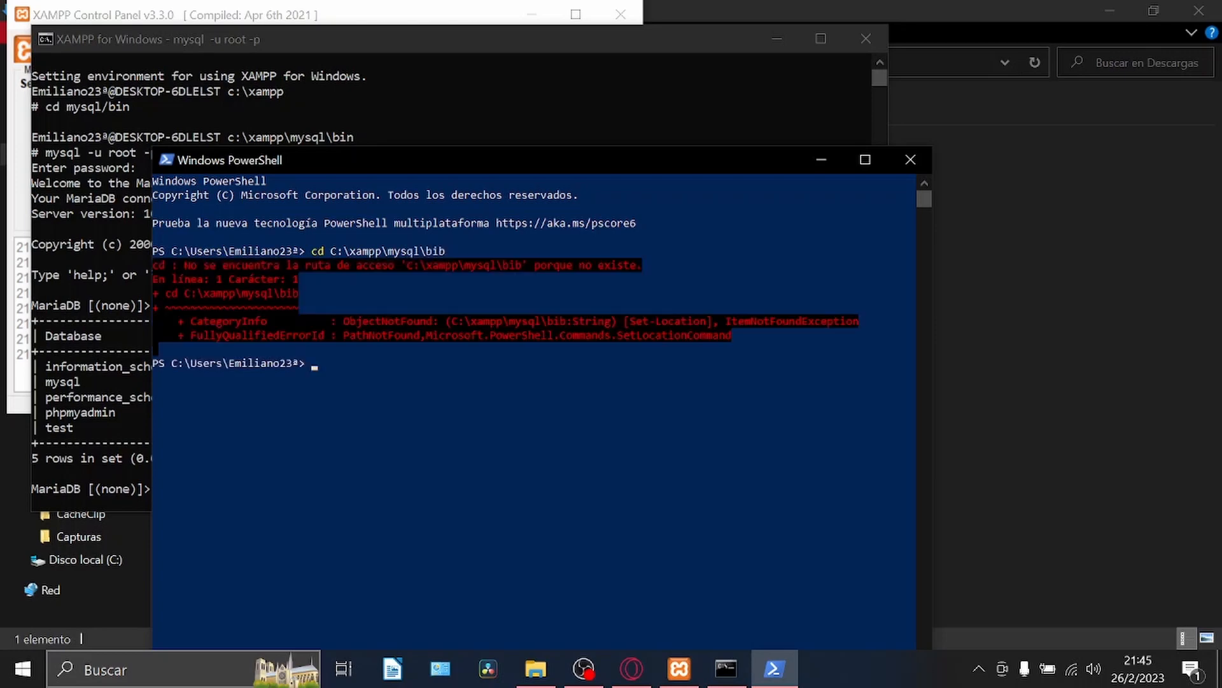
Correct the PowerShell directory command to cd C:\xampp\mysql\bin and run it.
{"action": "key", "text": "Up"}
{"action": "key", "text": "BackSpace"}
{"action": "type", "text": "n"}
{"action": "key", "text": "Return"}
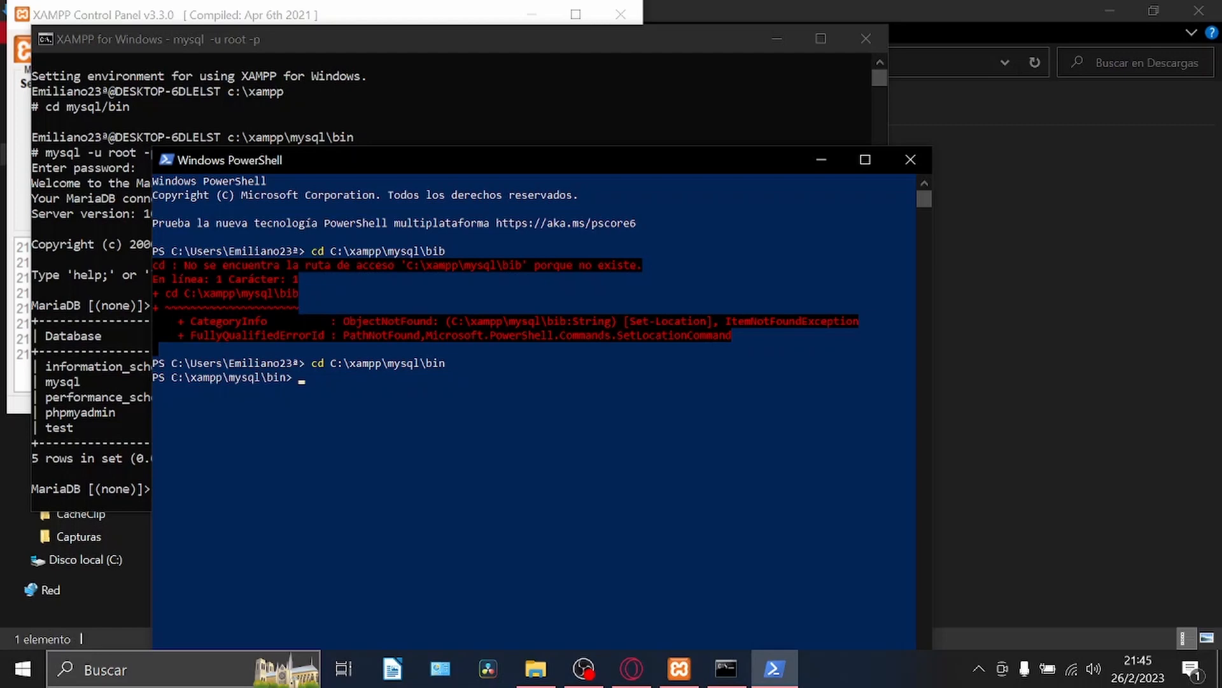
Log in to the database server in PowerShell with .\mysql -u root -p, leaving the password blank.
{"action": "type", "text": ".\\"}
{"action": "type", "text": "mysql.e"}
{"action": "key", "text": "BackSpace"}
{"action": "key", "text": "BackSpace"}
{"action": "type", "text": "-u root -p"}
{"action": "key", "text": "Return"}
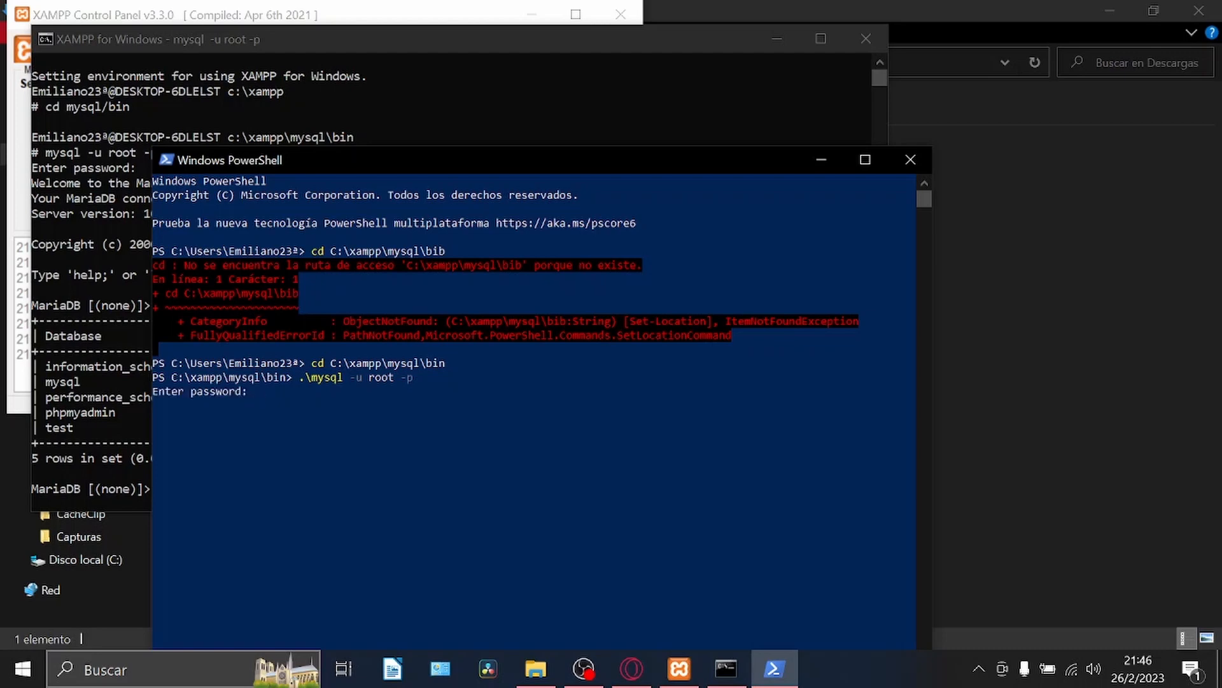
{"action": "key", "text": "Return"}
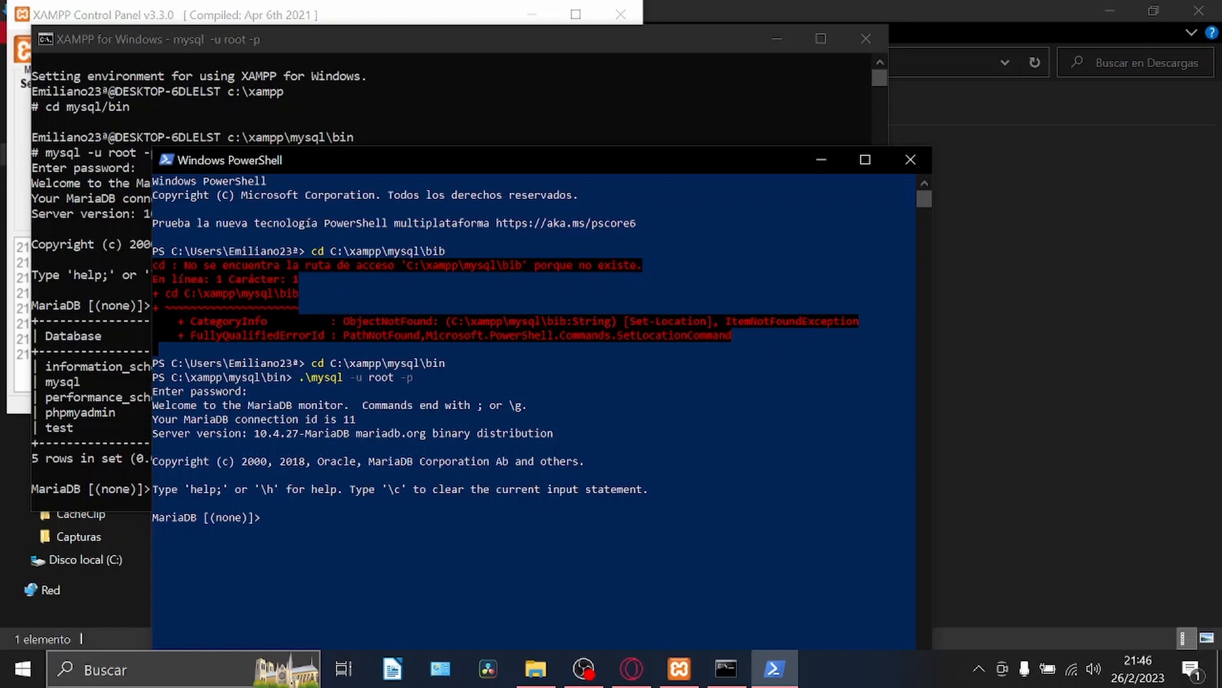
List the server's databases in PowerShell with show databases;.
{"action": "type", "text": "bo"}
{"action": "key", "text": "BackSpace"}
{"action": "key", "text": "BackSpace"}
{"action": "type", "text": "show databases;"}
{"action": "key", "text": "Return"}
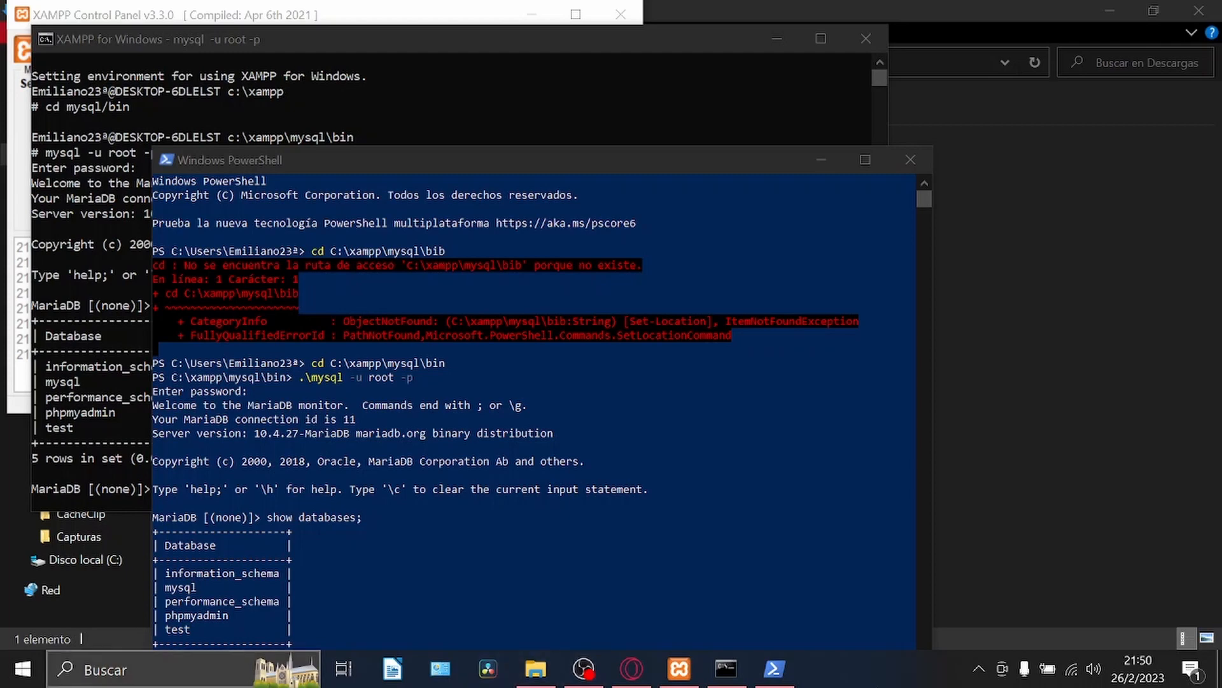
Search Windows for cmd and open the Command Prompt (Símbolo del sistema).
{"action": "left_click", "coordinate": [178, 670]}
{"action": "type", "text": "cdm"}
{"action": "key", "text": "BackSpace"}
{"action": "key", "text": "BackSpace"}
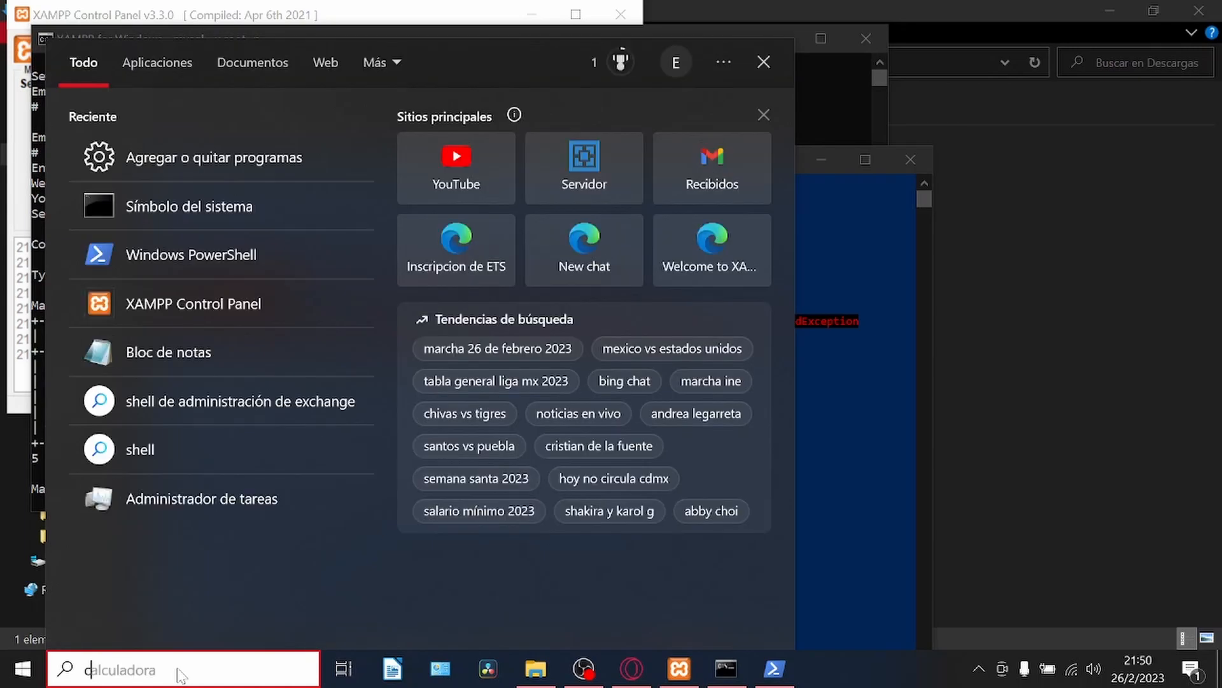
{"action": "type", "text": "md"}
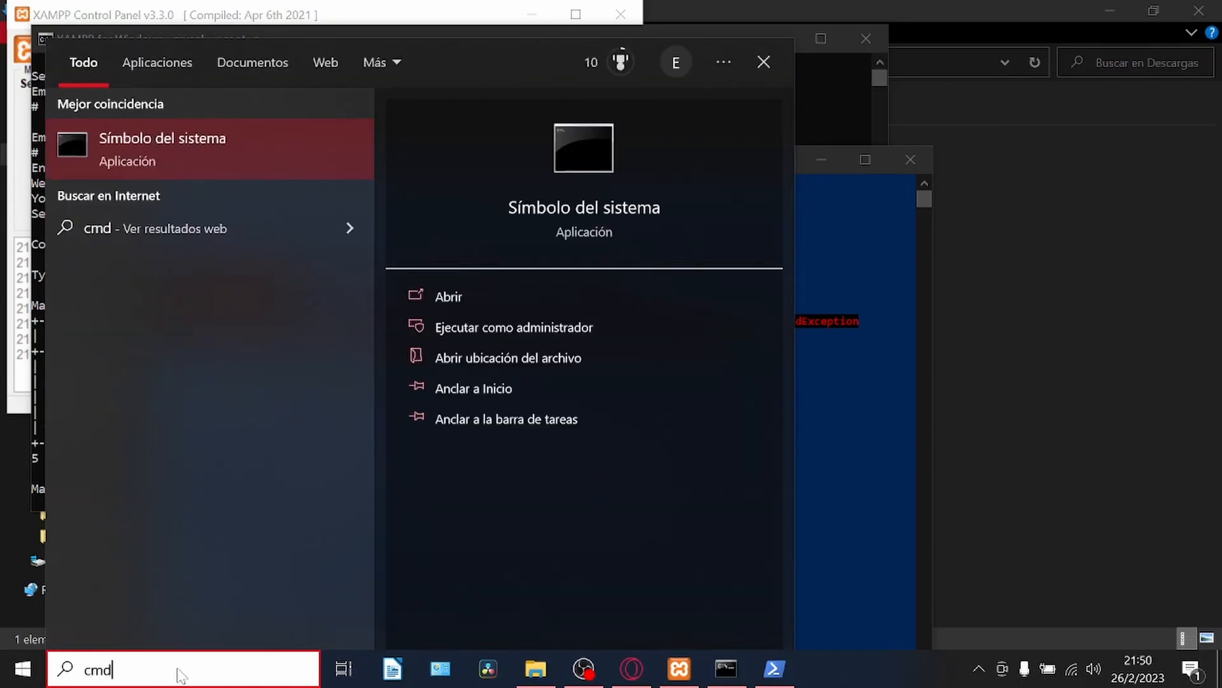
{"action": "key", "text": "Return"}
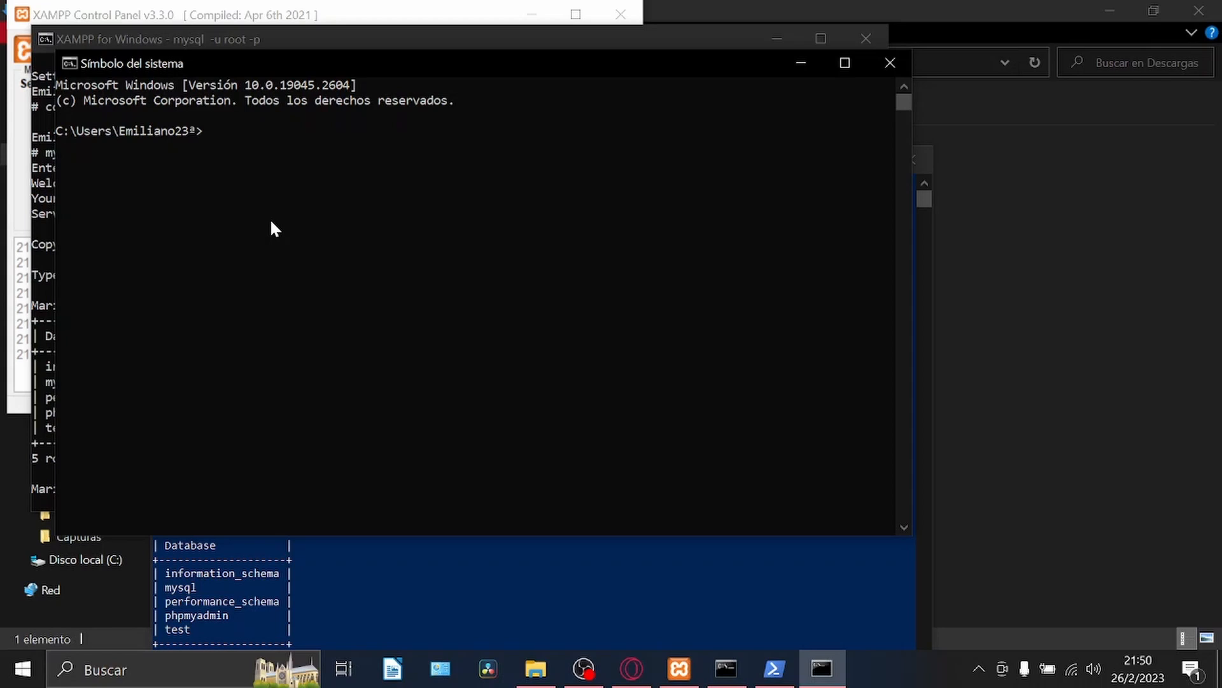
Change the Command Prompt's directory to C:\xampp\mysql\bin.
{"action": "type", "text": "cd C:\\xampp\\mysql\\bin"}
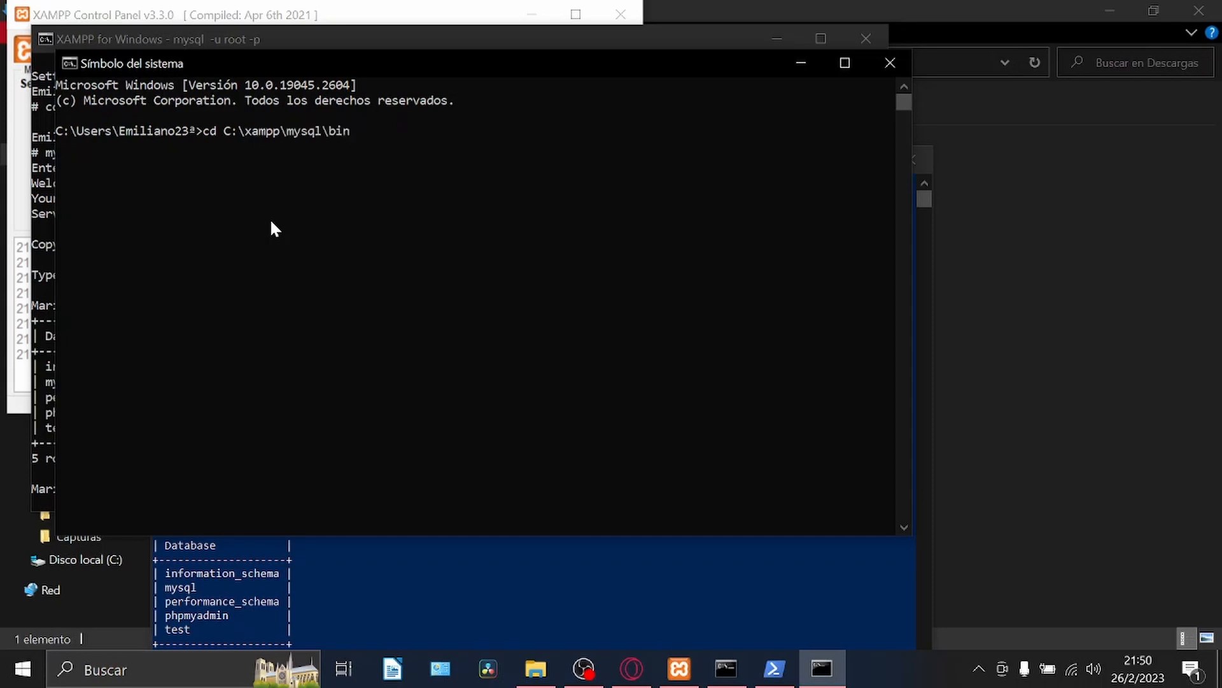
{"action": "key", "text": "Return"}
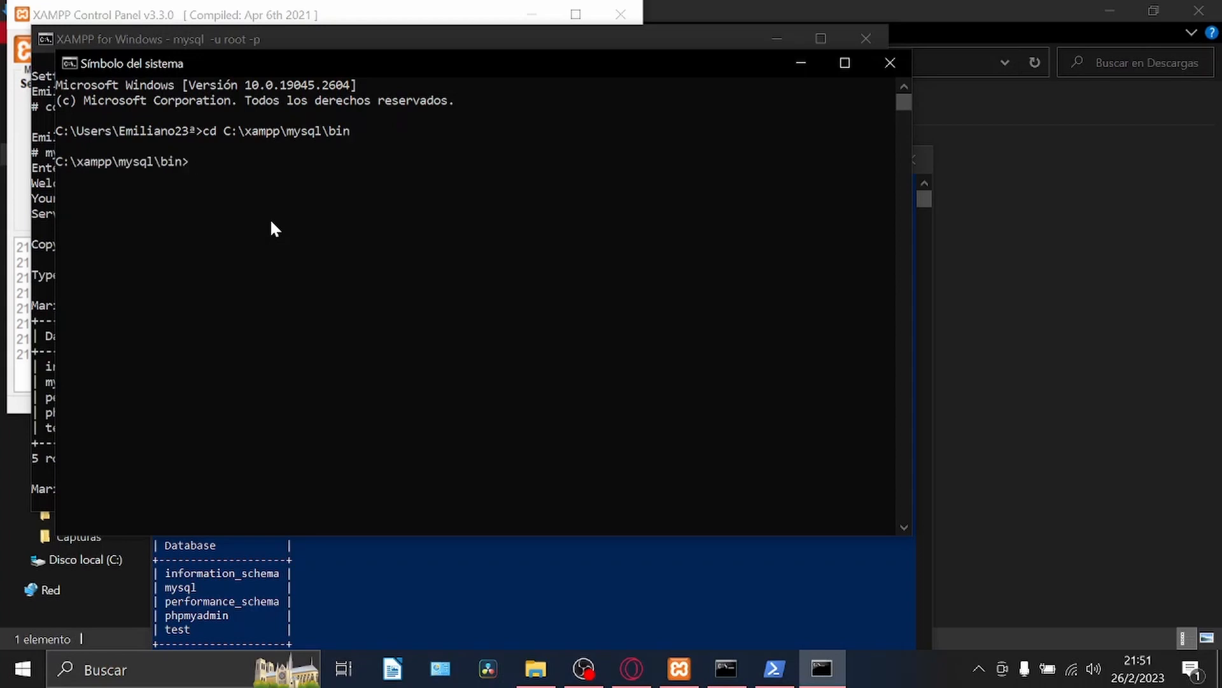
Log in to the database server in the Command Prompt with mysql -u root -p, leaving the password blank.
{"action": "type", "text": "mysql"}
{"action": "key", "text": "Tab"}
{"action": "key", "text": "BackSpace"}
{"action": "key", "text": "BackSpace"}
{"action": "key", "text": "BackSpace"}
{"action": "key", "text": "BackSpace"}
{"action": "type", "text": "-u root -p"}
{"action": "key", "text": "Return"}
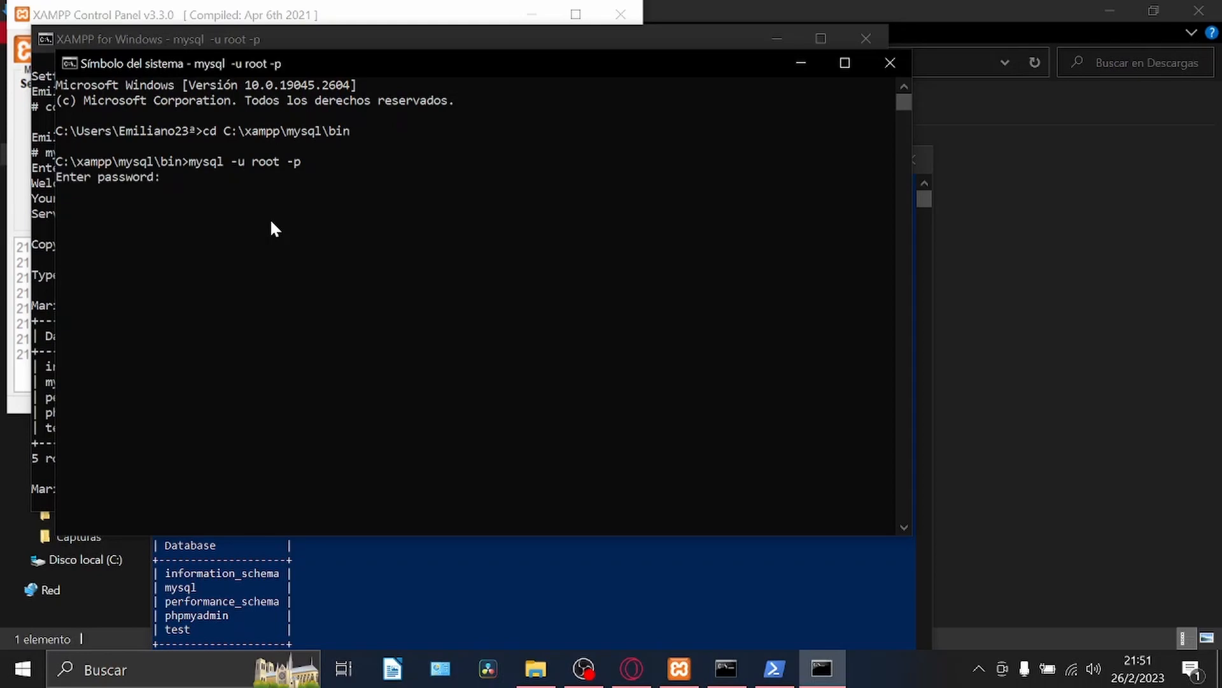
{"action": "key", "text": "Return"}
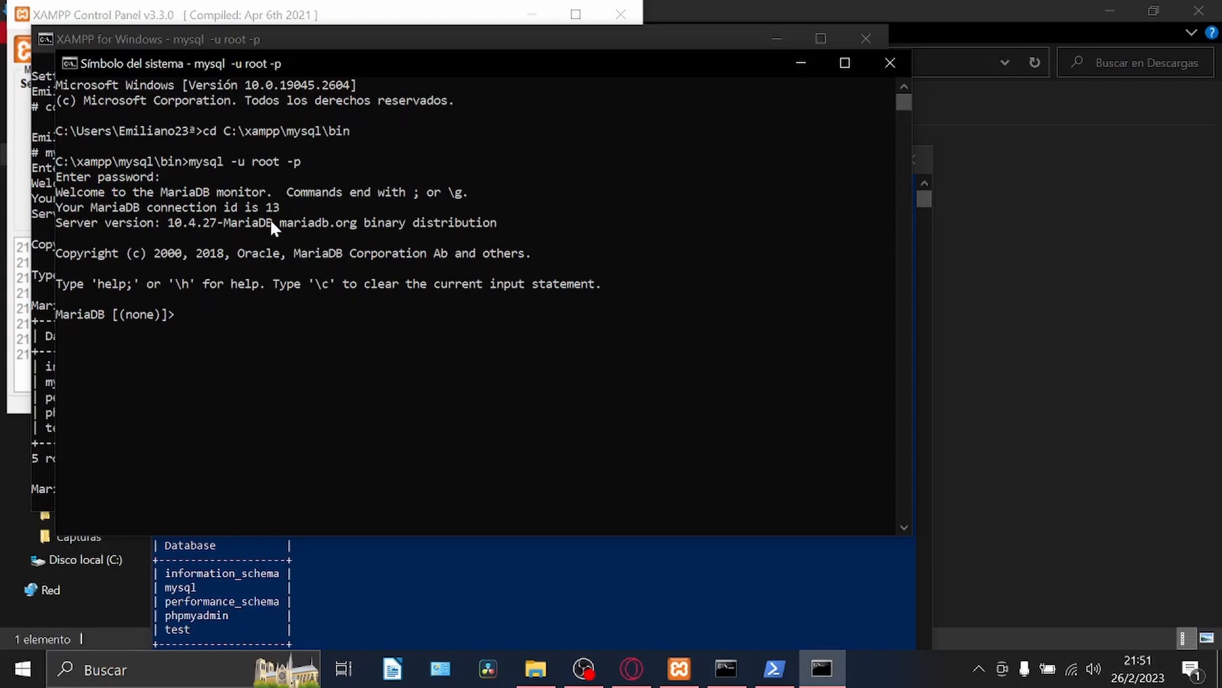
List the server's databases in the Command Prompt with show databases;.
{"action": "type", "text": "show databases;"}
{"action": "key", "text": "Return"}
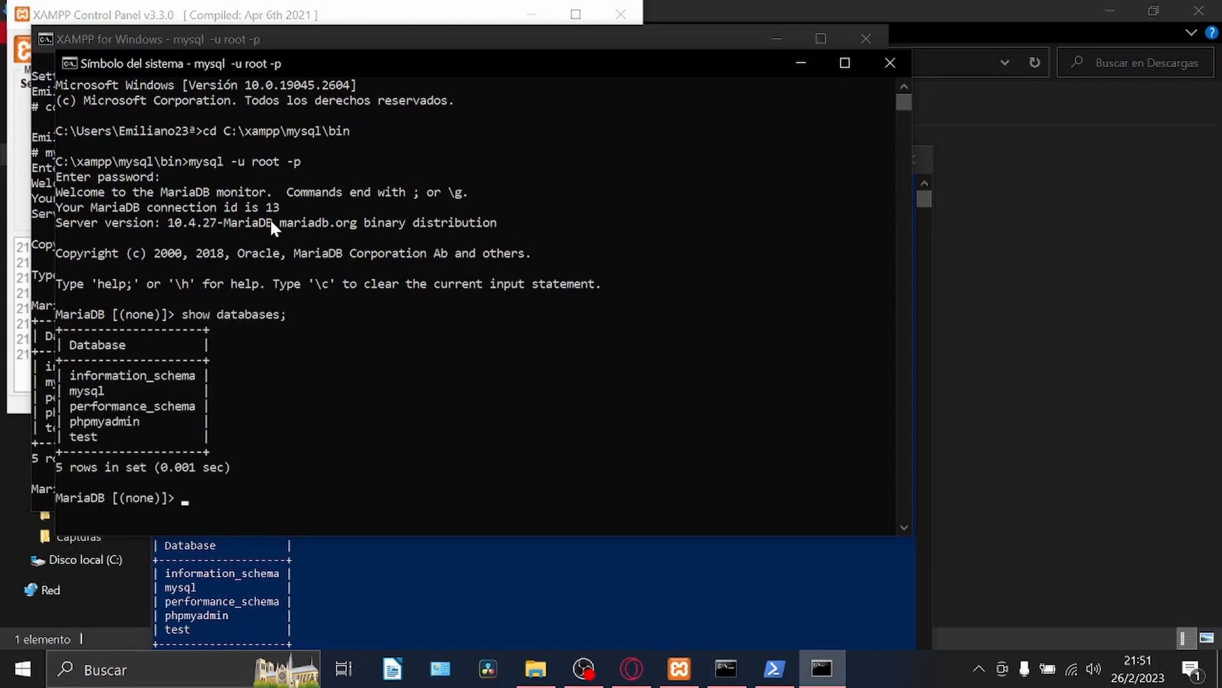
Move the XAMPP shell window aside and bring the XAMPP Control Panel to the front.
{"action": "left_click", "coordinate": [387, 39]}
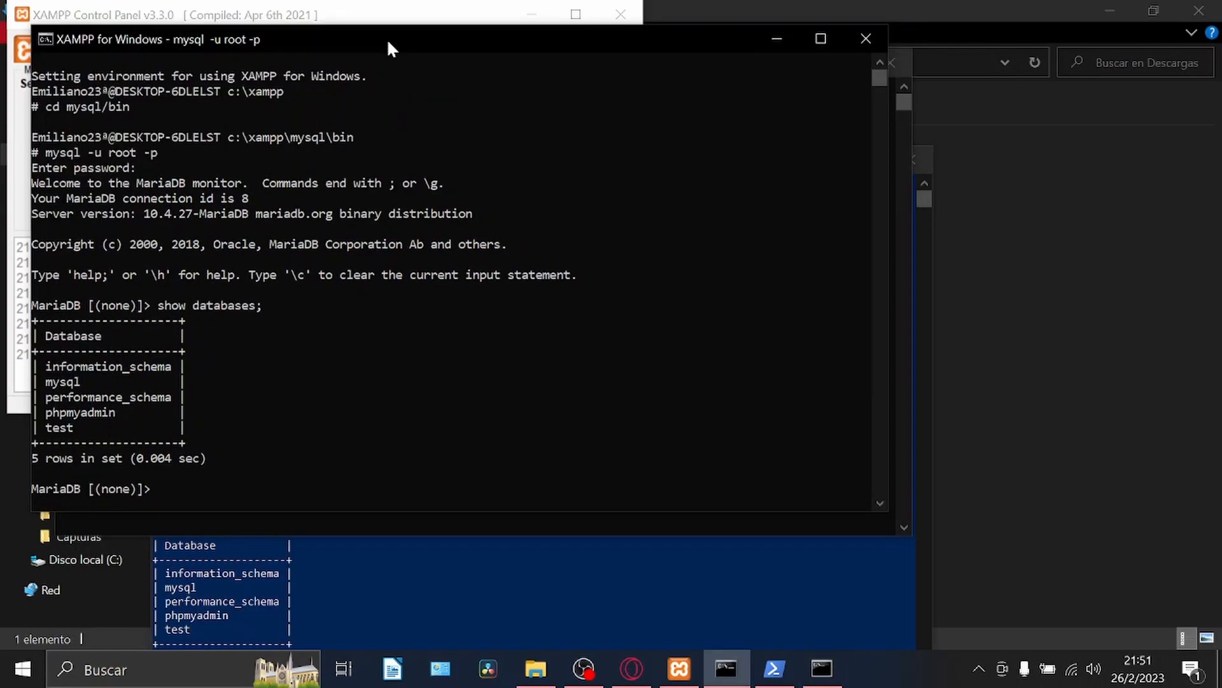
{"action": "left_click_drag", "start_coordinate": [387, 39], "coordinate": [717, 106]}
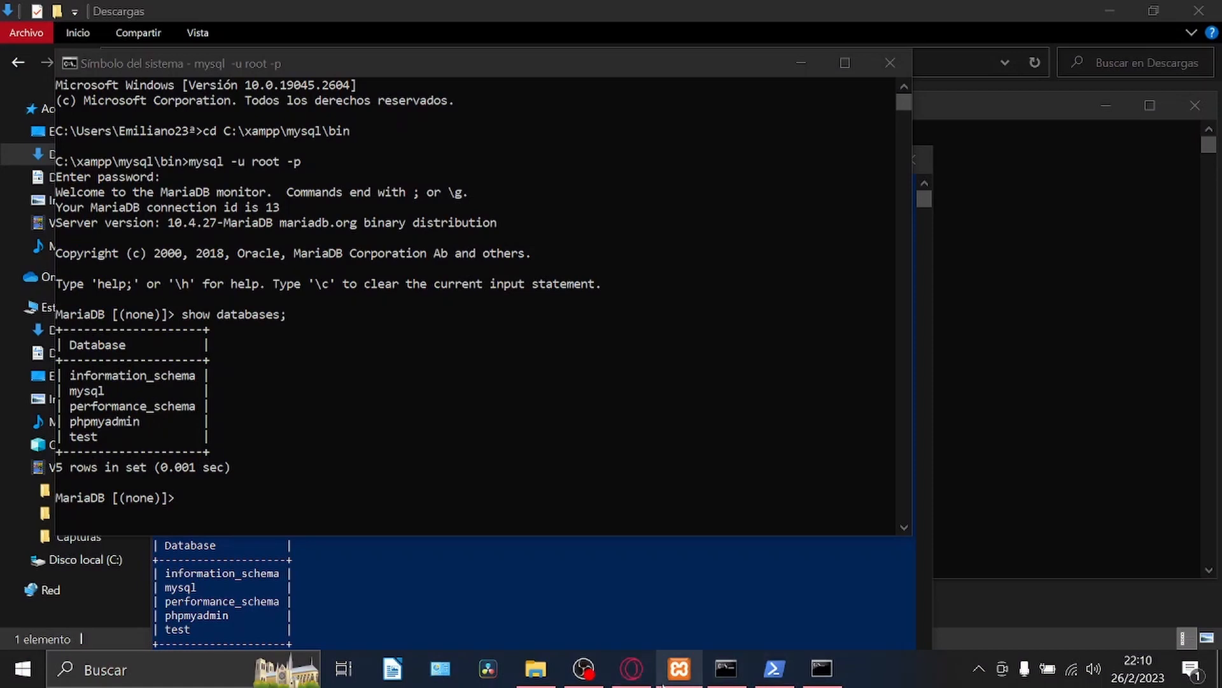
{"action": "left_click", "coordinate": [679, 669]}
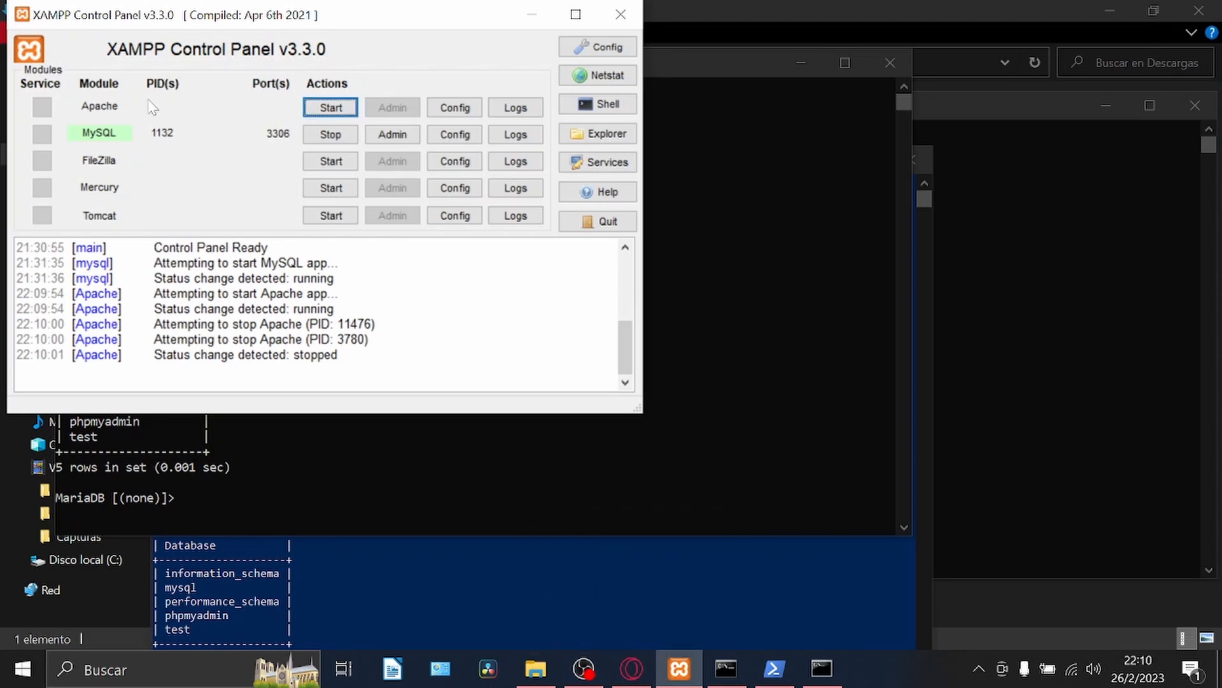
Start Apache in the XAMPP Control Panel, and open localhost in the Opera browser.
{"action": "left_click", "coordinate": [331, 106]}
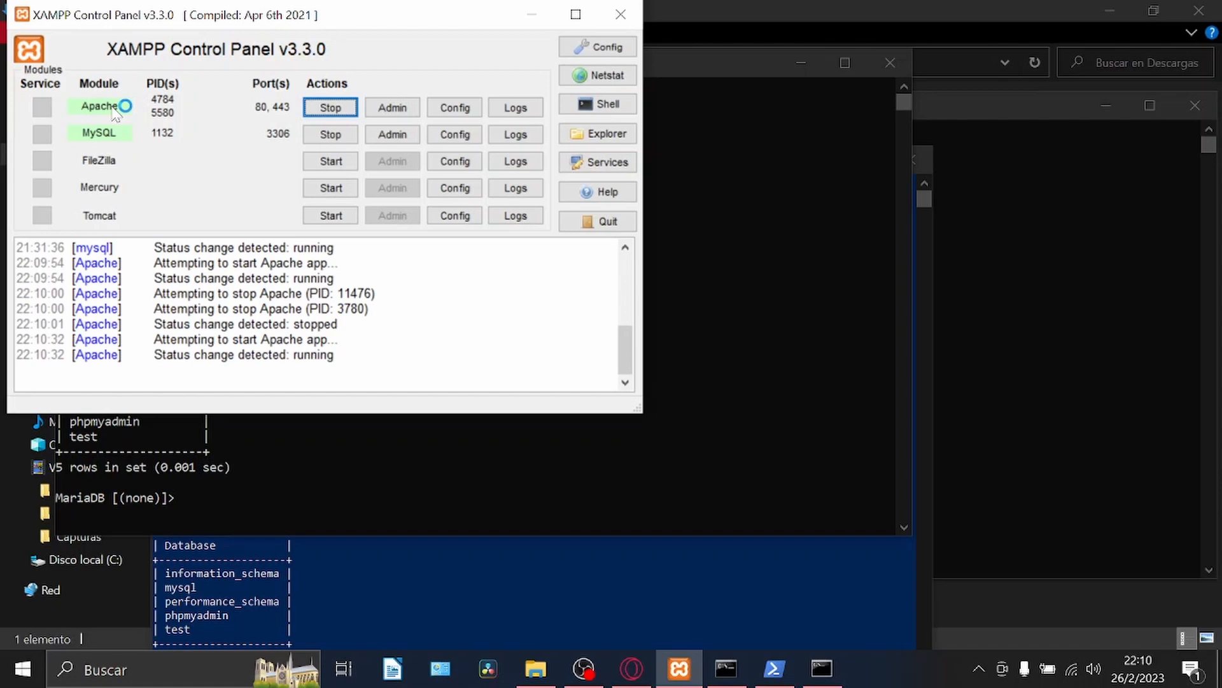
{"action": "left_click", "coordinate": [632, 669]}
{"action": "left_click", "coordinate": [657, 13]}
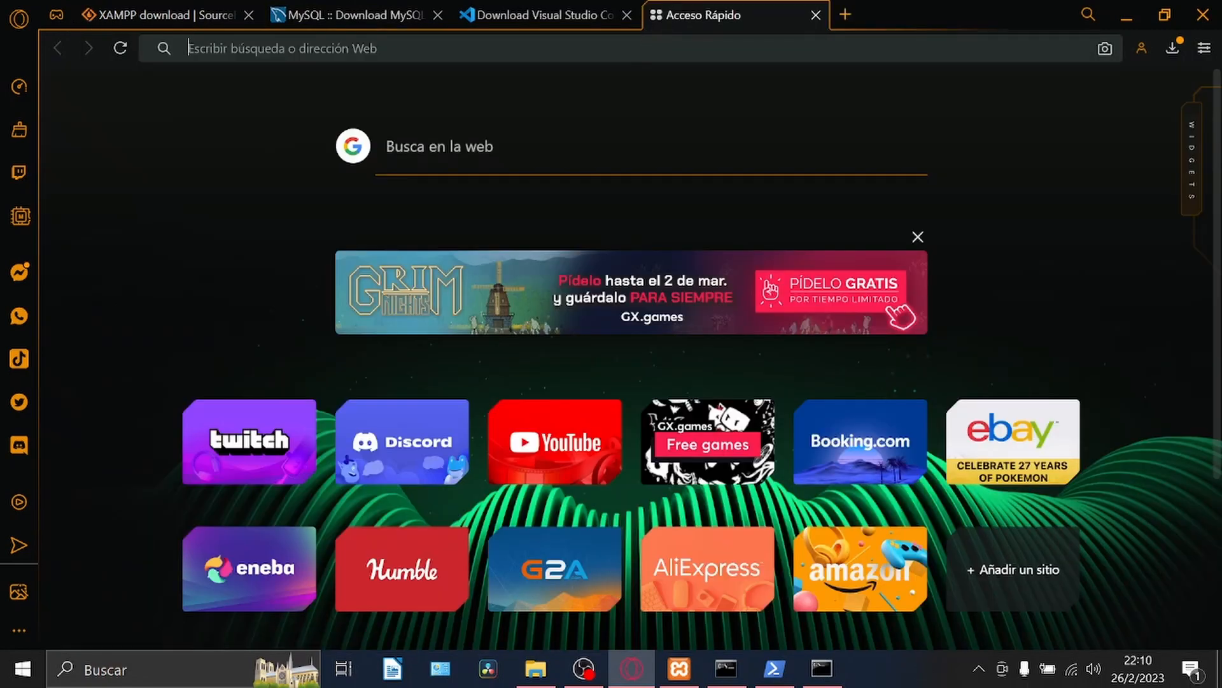
{"action": "type", "text": "lo"}
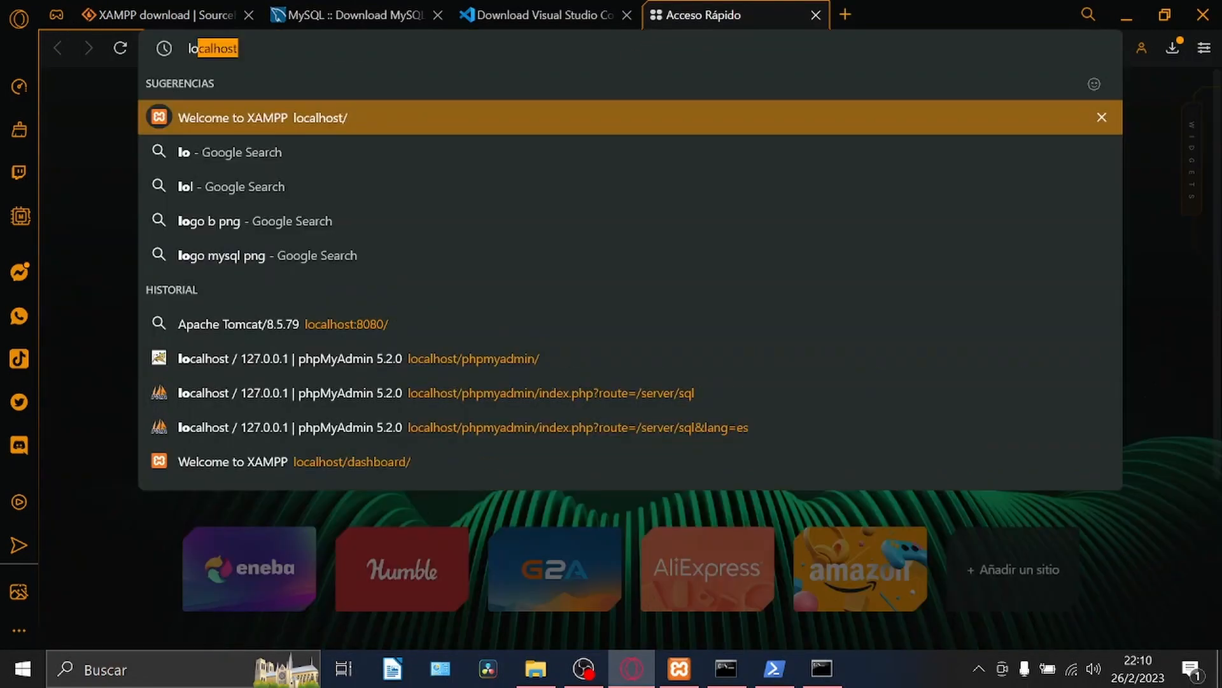
{"action": "key", "text": "Return"}
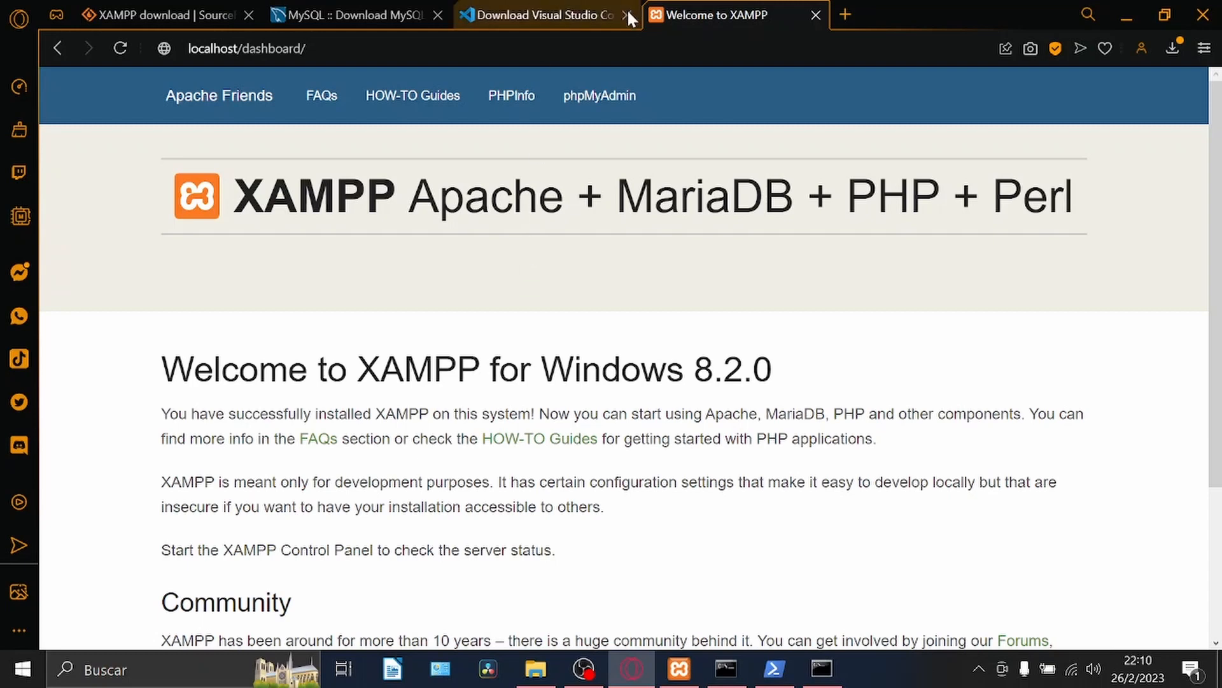
Open phpMyAdmin from the XAMPP dashboard and run the SQL query show databases; on the server.
{"action": "left_click", "coordinate": [603, 87]}
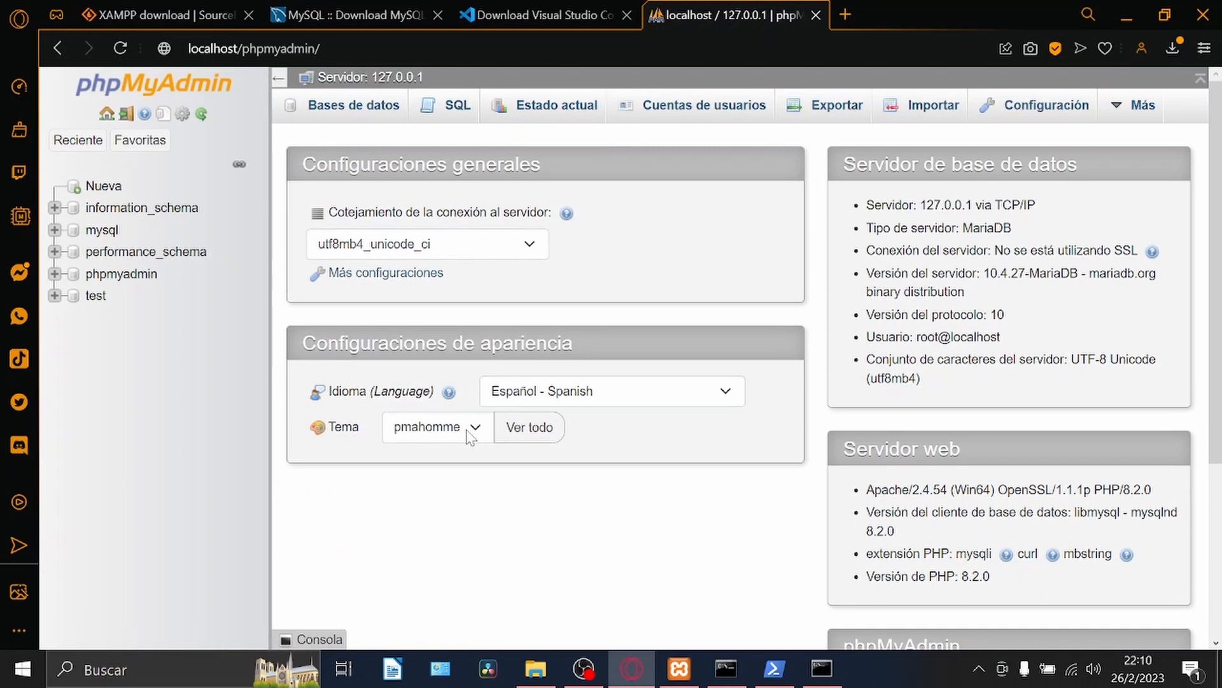
{"action": "left_click", "coordinate": [454, 119]}
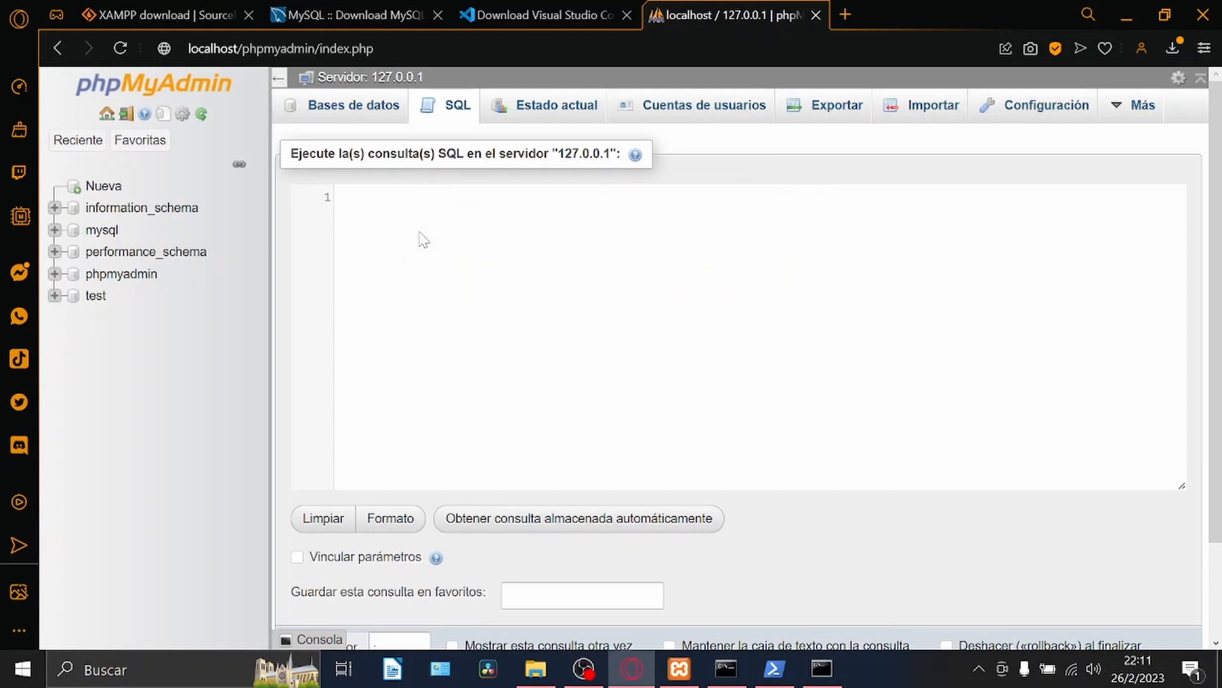
{"action": "type", "text": "show database"}
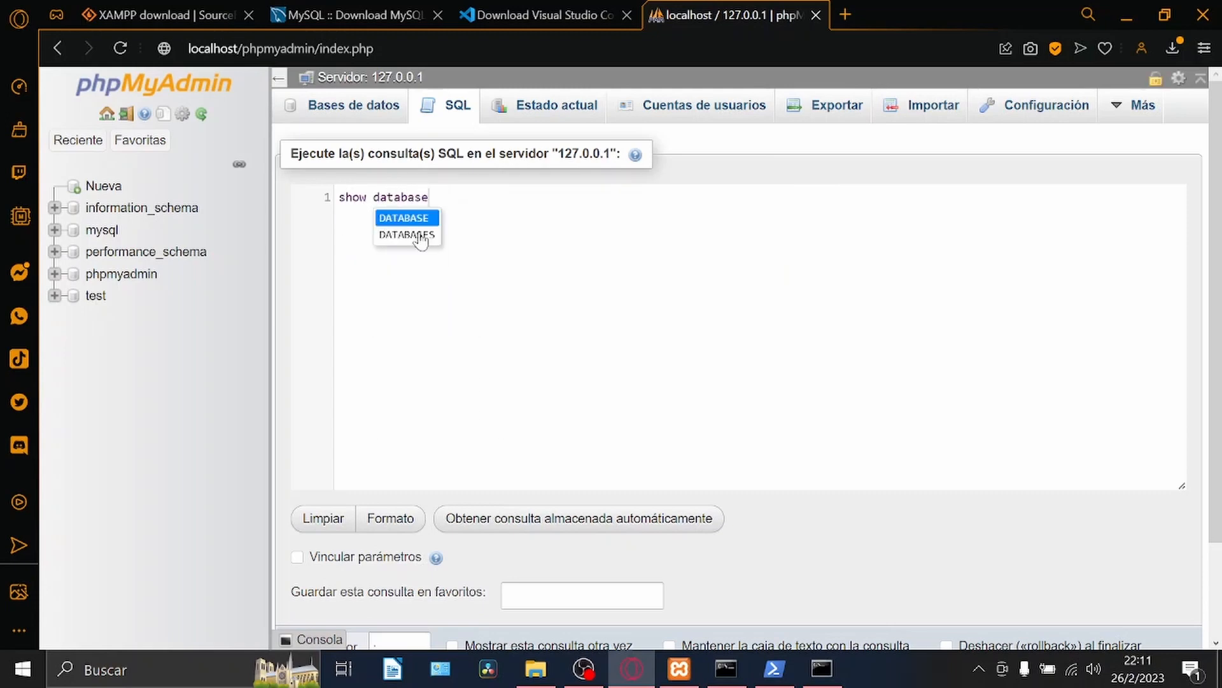
{"action": "type", "text": "s;"}
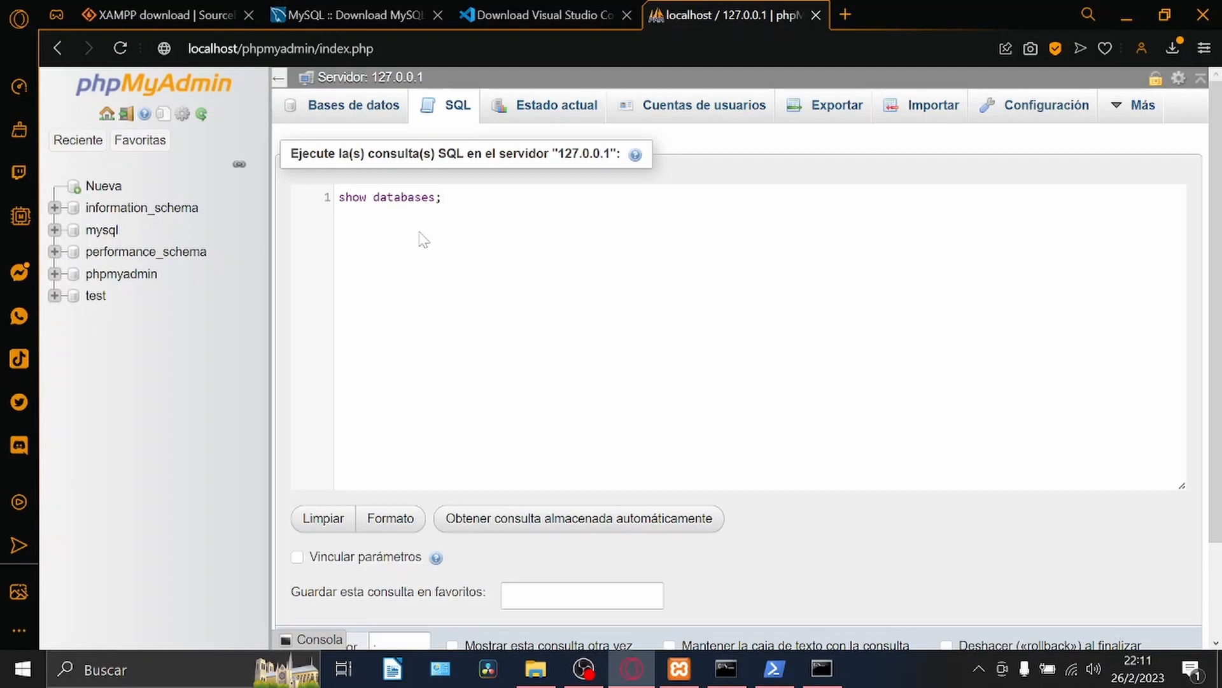
{"action": "key", "text": "ctrl+Return"}
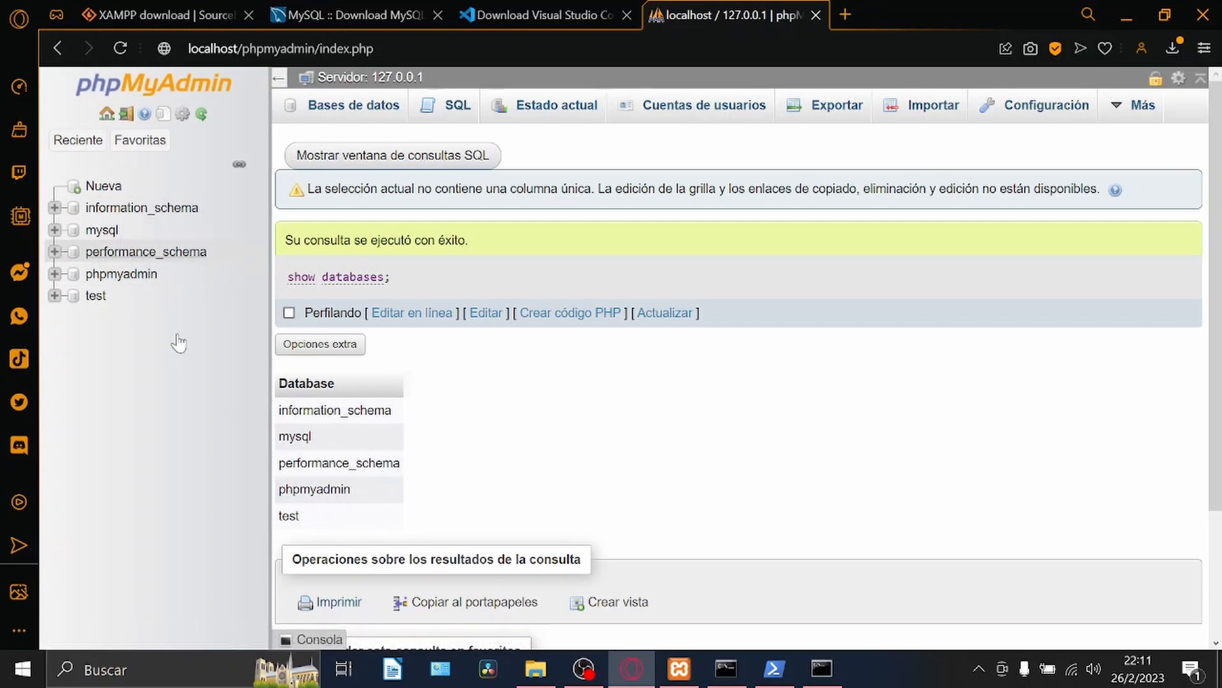
Switch through the XAMPP shell, PowerShell and Command Prompt windows to compare their database listings.
{"action": "left_click", "coordinate": [726, 669]}
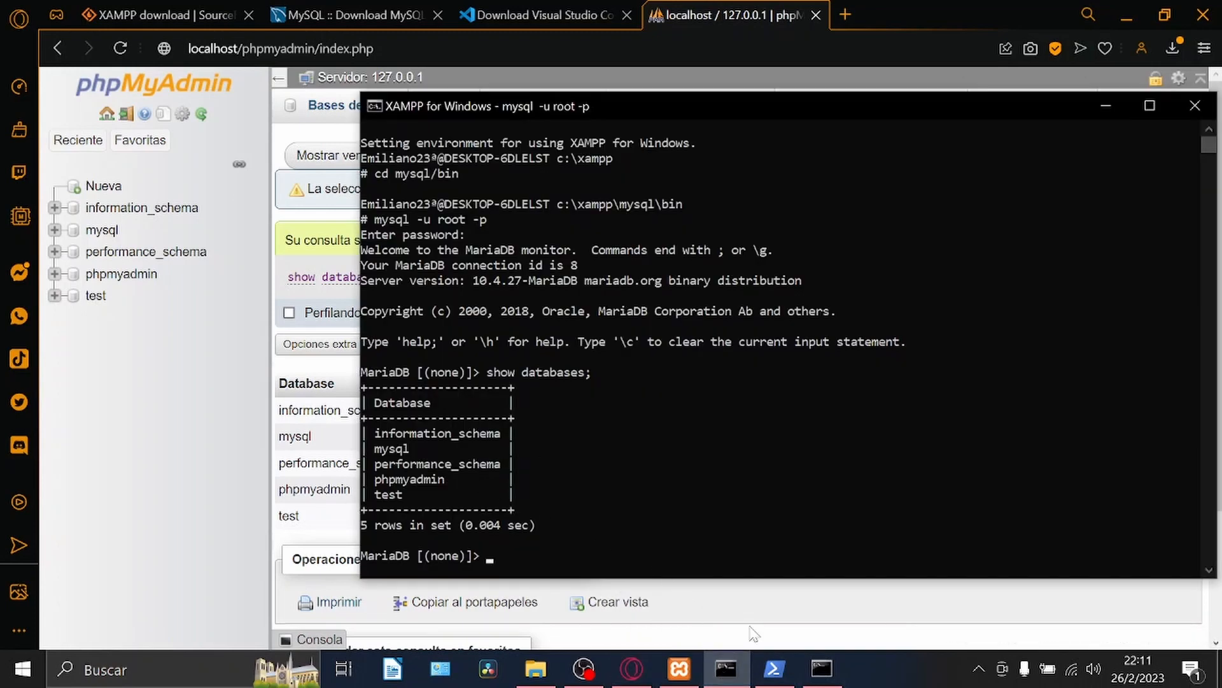
{"action": "left_click", "coordinate": [797, 671]}
{"action": "left_click", "coordinate": [817, 668]}
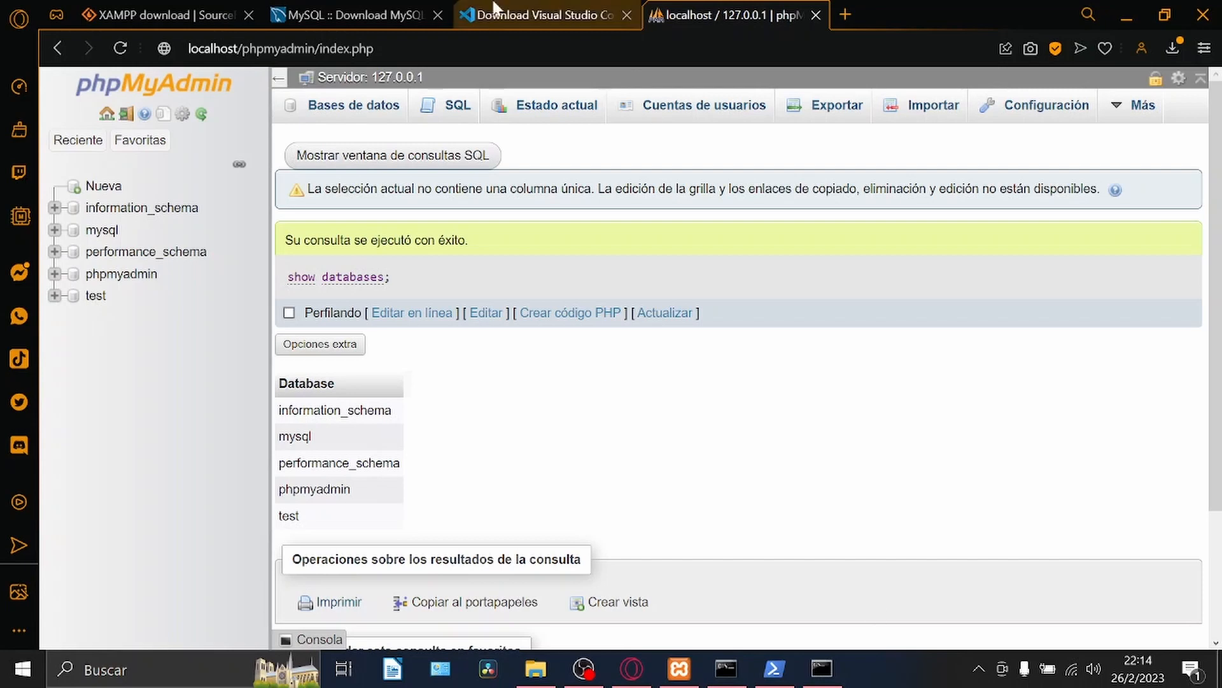
Download the MySQL Workbench 8.0.32 Windows MSI installer without an Oracle account and save it in the Descargas folder.
{"action": "left_click", "coordinate": [376, 15]}
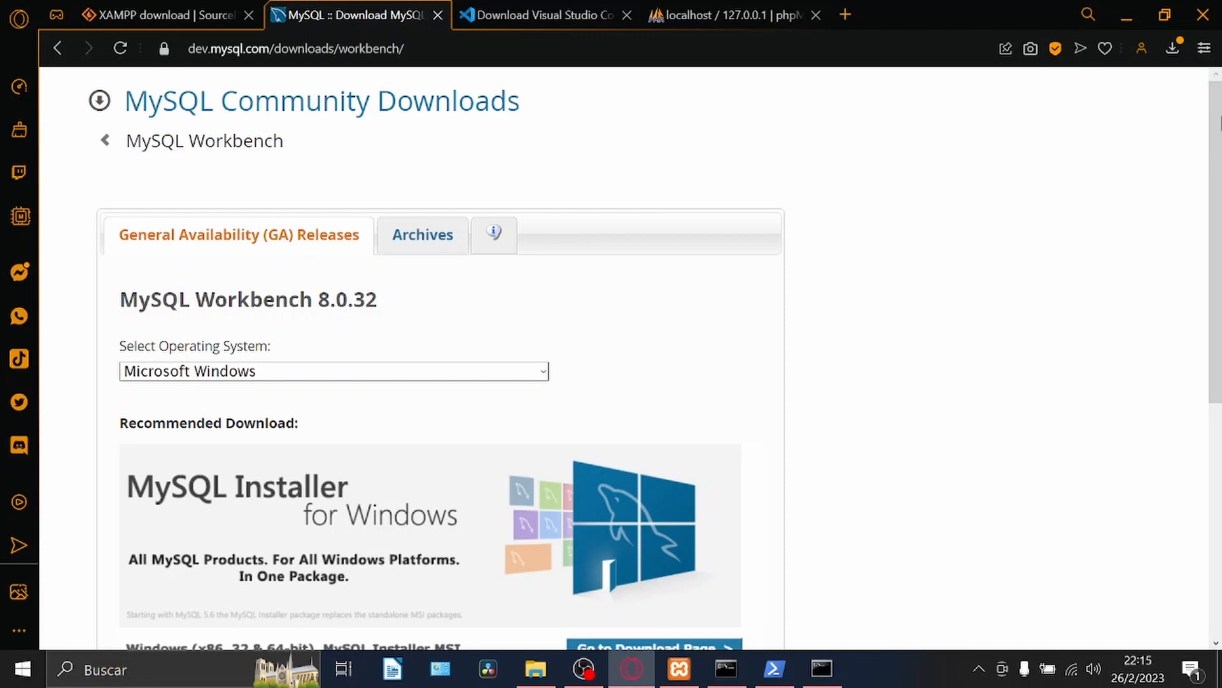
{"action": "left_click_drag", "start_coordinate": [1221, 152], "coordinate": [1221, 312]}
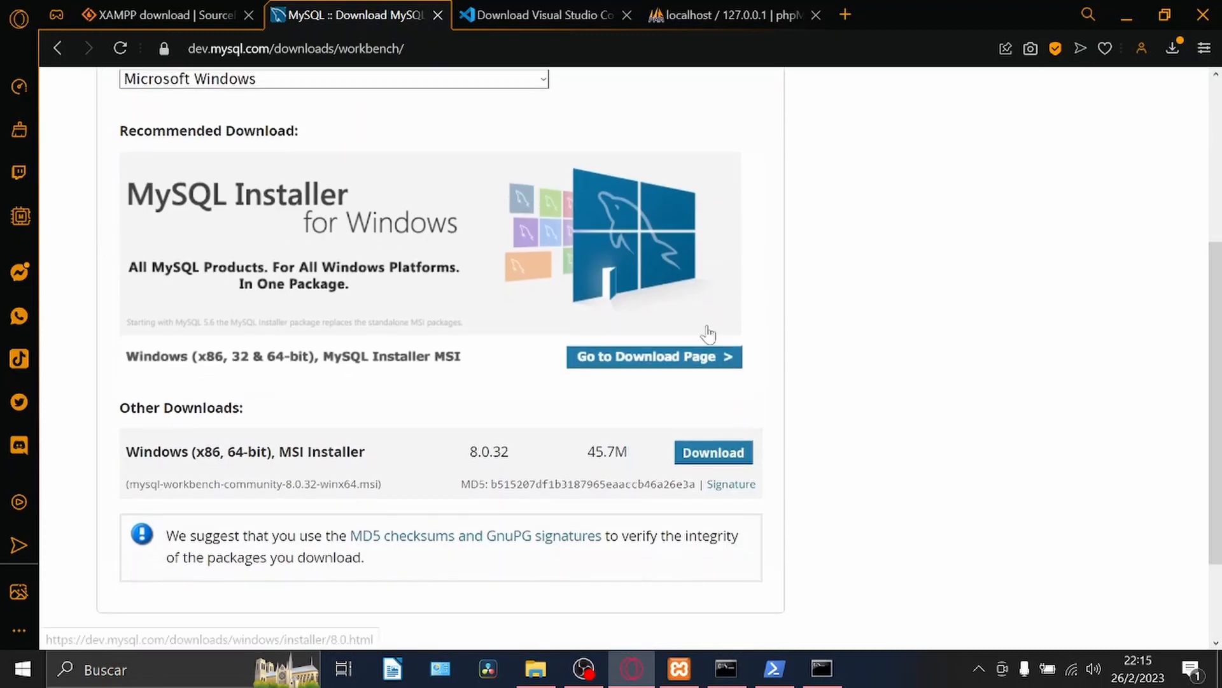
{"action": "left_click", "coordinate": [727, 463]}
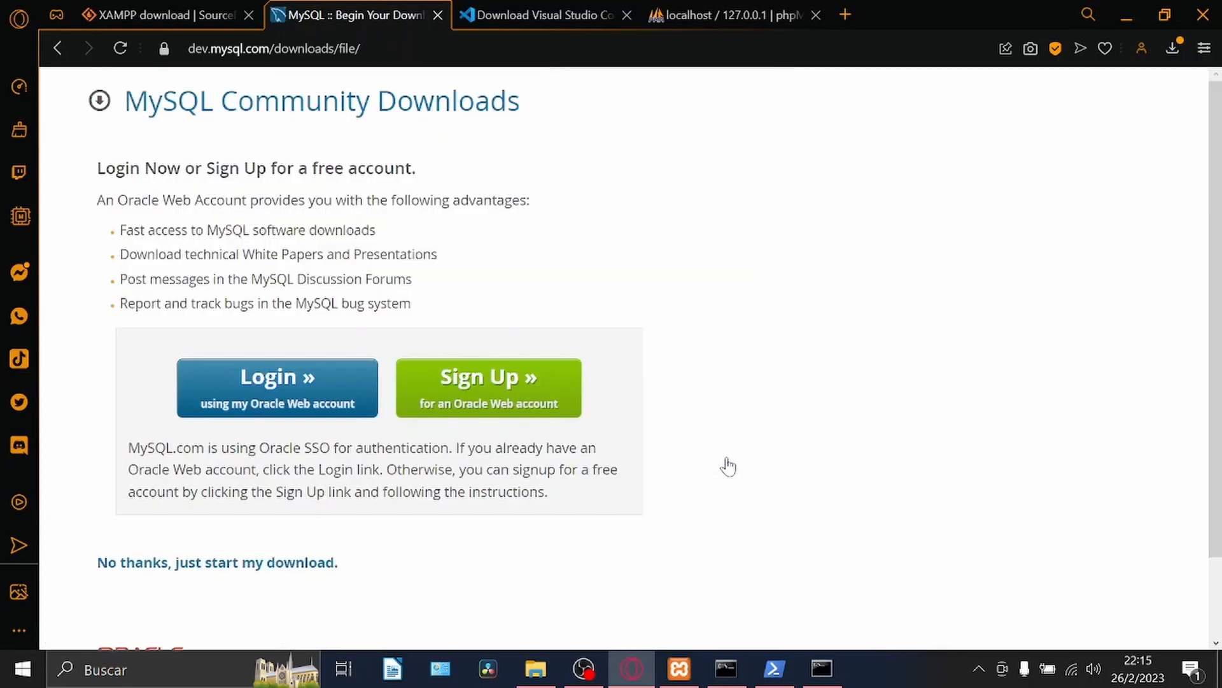
{"action": "left_click", "coordinate": [263, 569]}
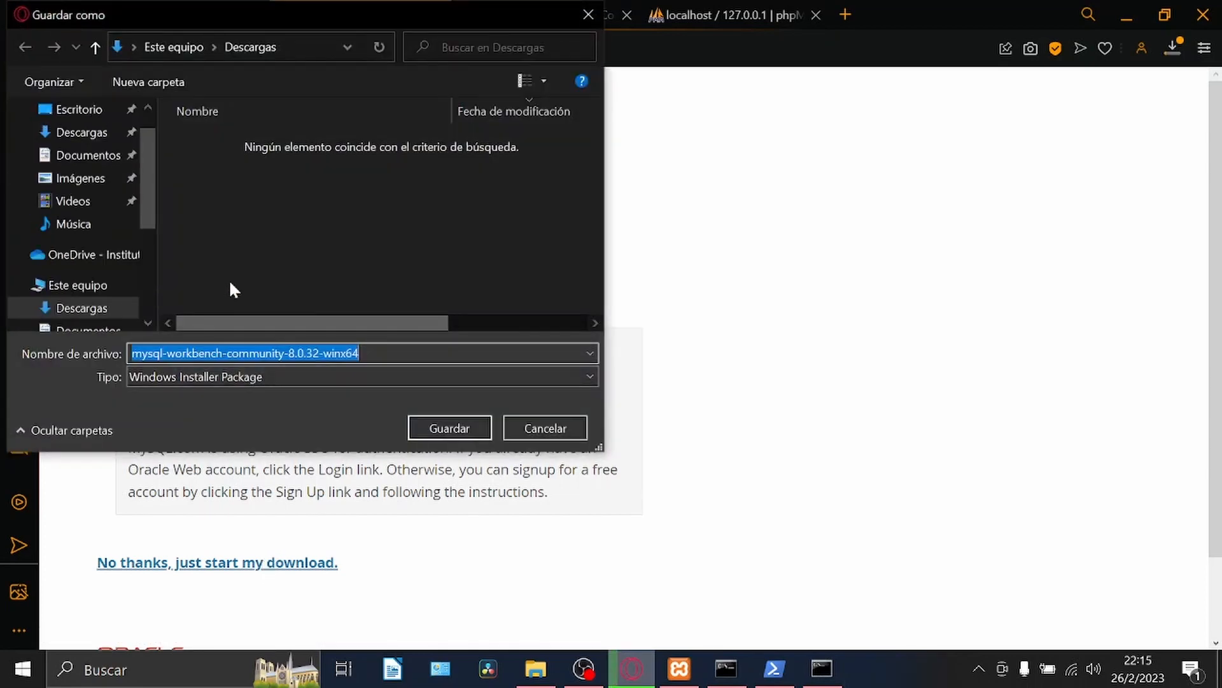
{"action": "left_click", "coordinate": [116, 309]}
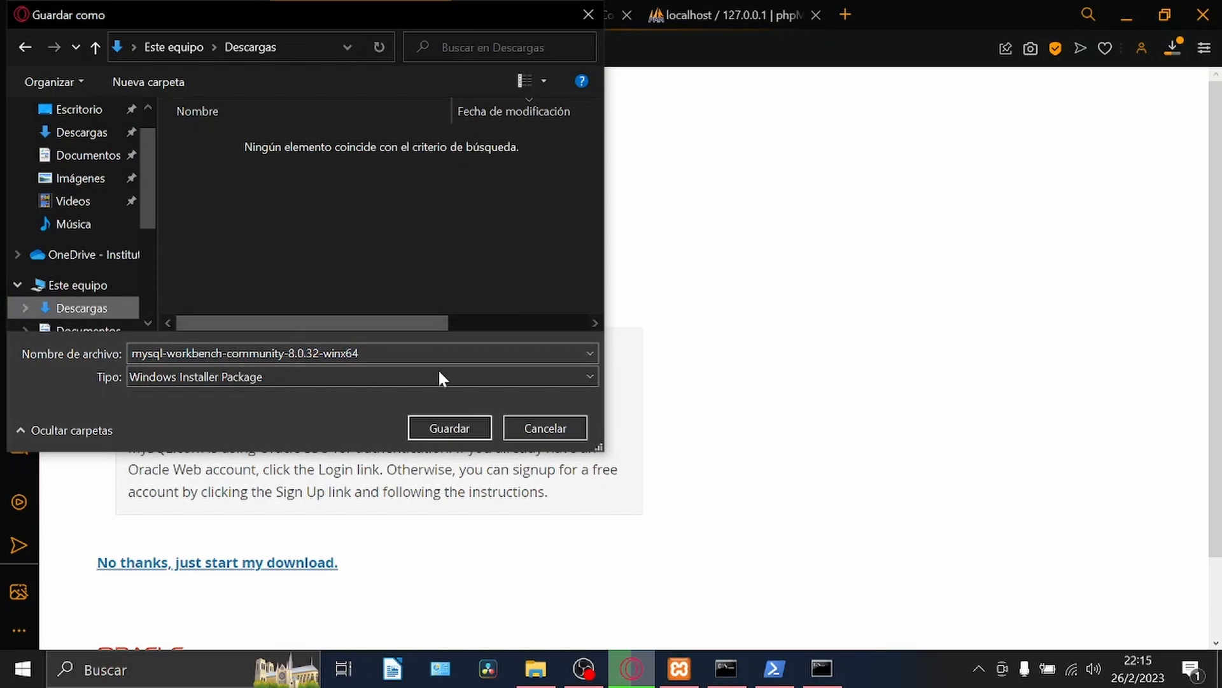
{"action": "left_click", "coordinate": [451, 425]}
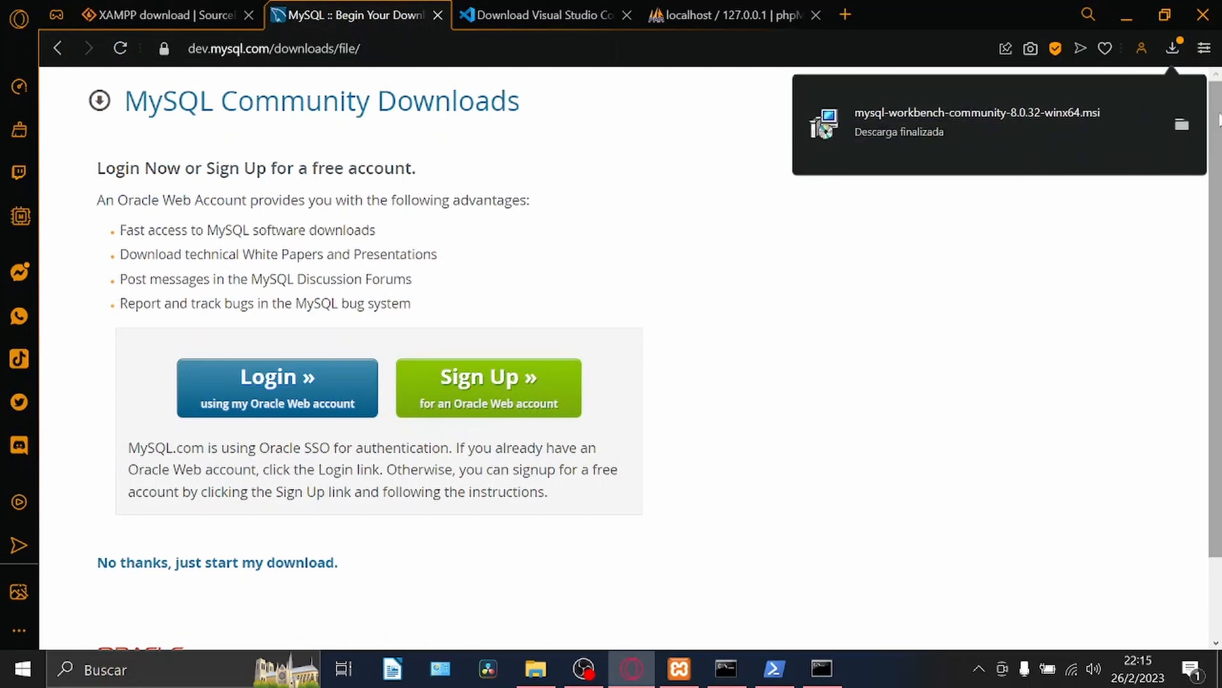
Install MySQL Workbench 8.0 CE from the downloaded installer with the Complete setup type and default destination folder, and launch it.
{"action": "left_click", "coordinate": [1183, 123]}
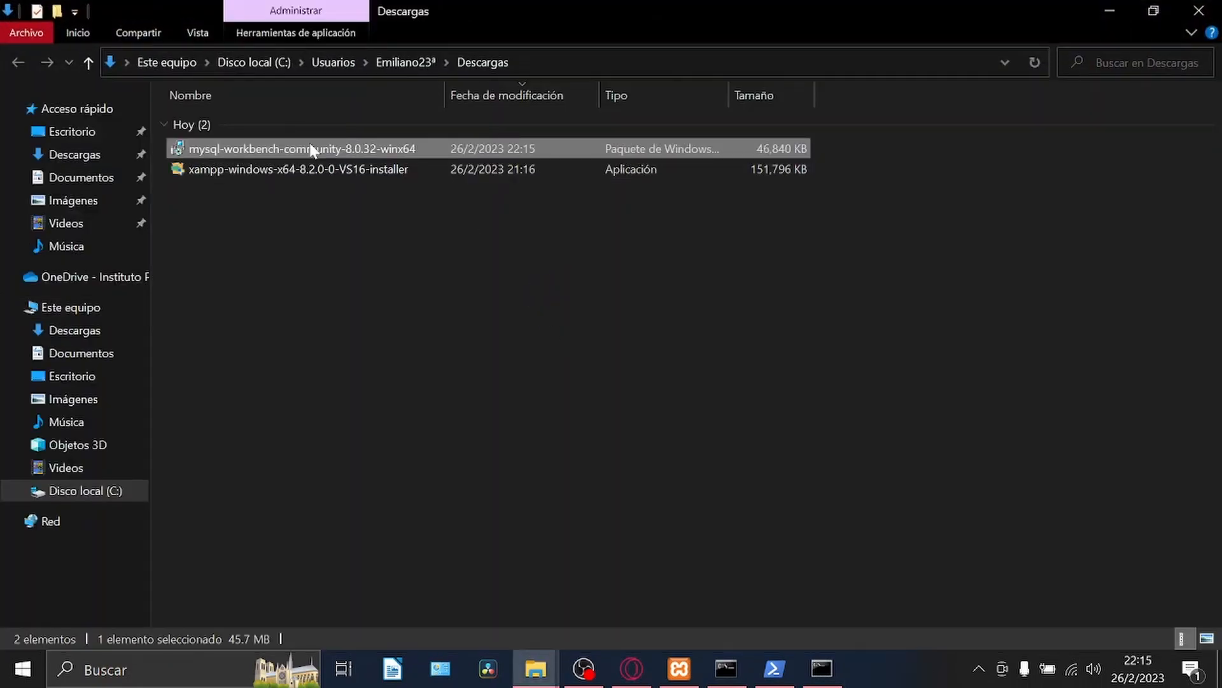
{"action": "double_click", "coordinate": [311, 150]}
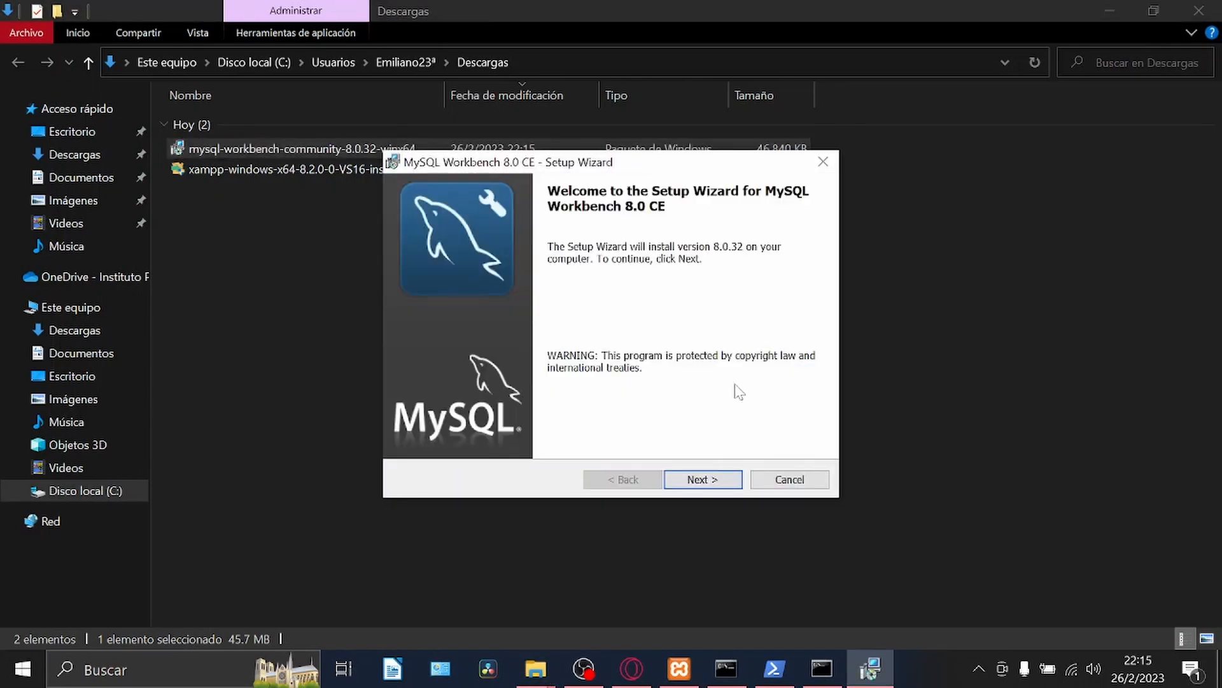
{"action": "left_click", "coordinate": [713, 486]}
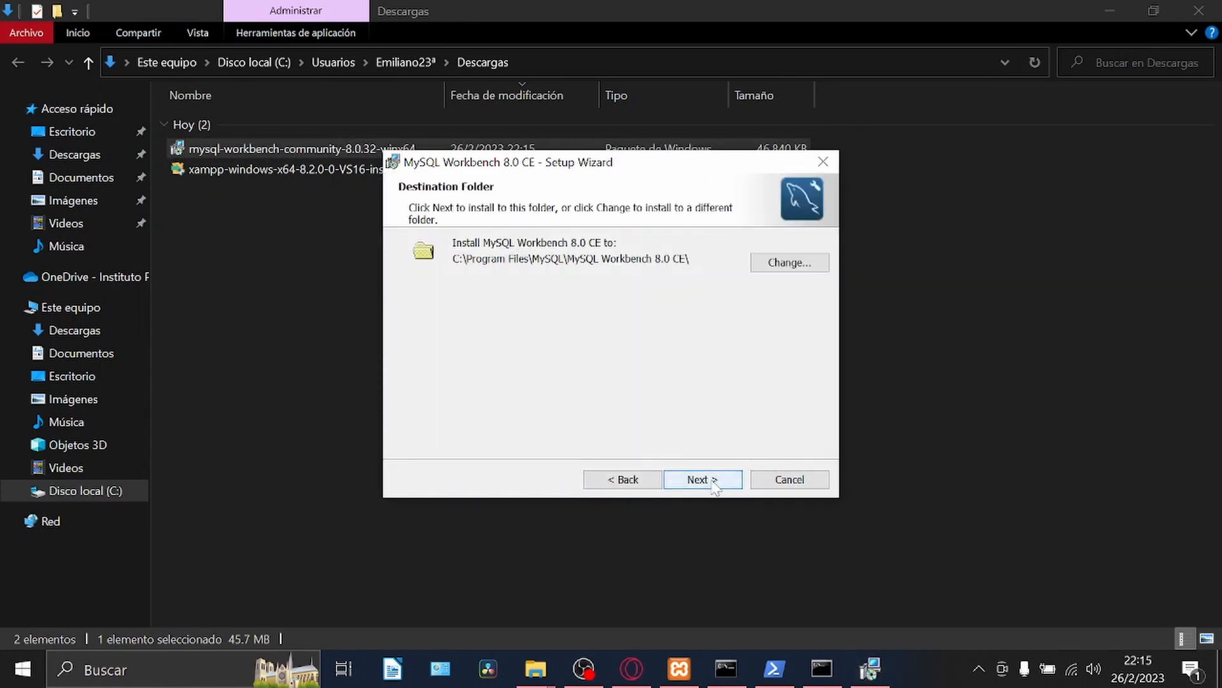
{"action": "left_click", "coordinate": [713, 485]}
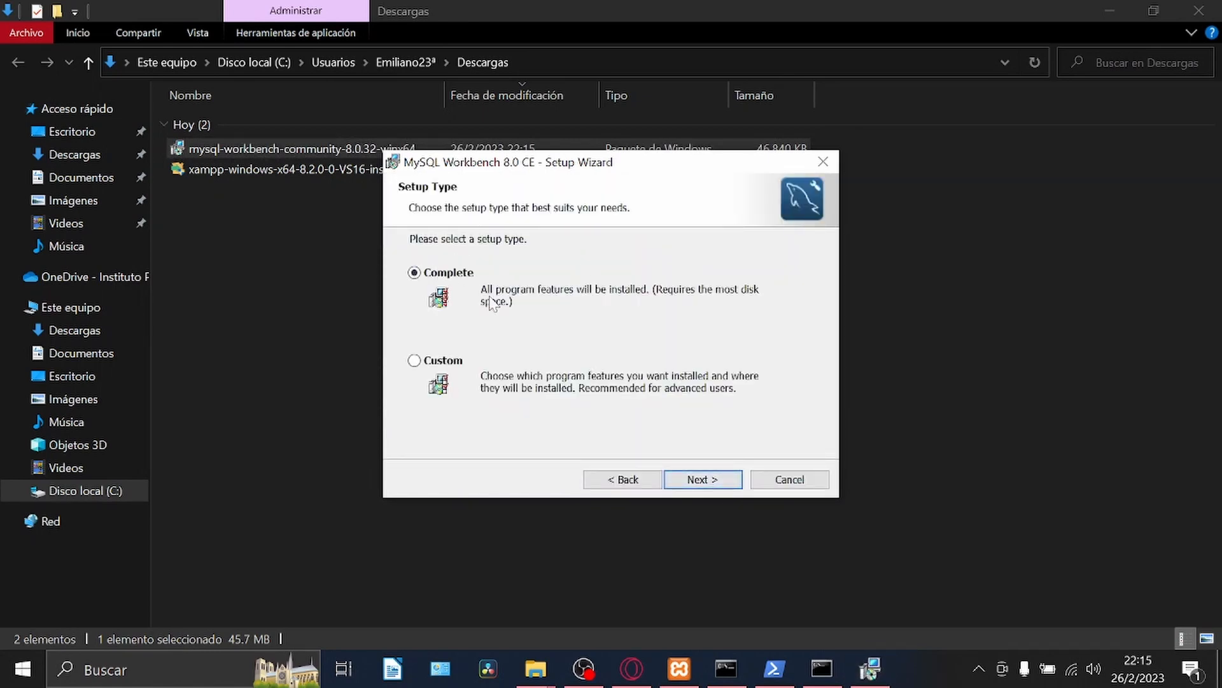
{"action": "left_click", "coordinate": [708, 482]}
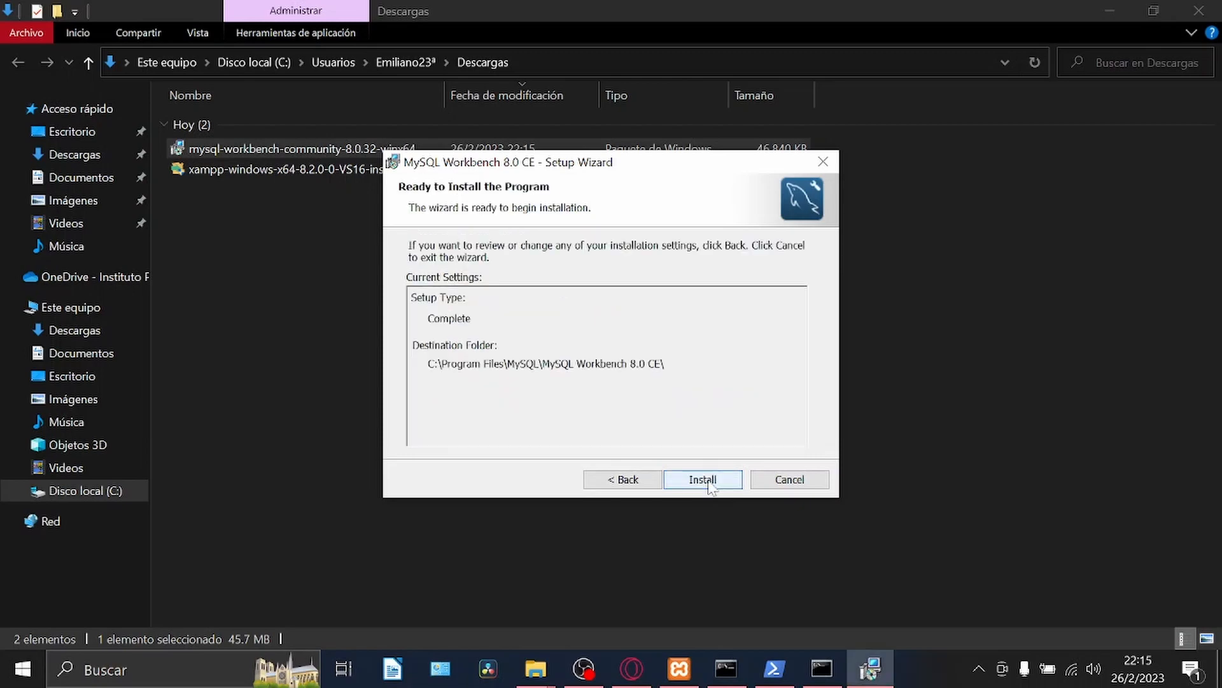
{"action": "left_click", "coordinate": [708, 480]}
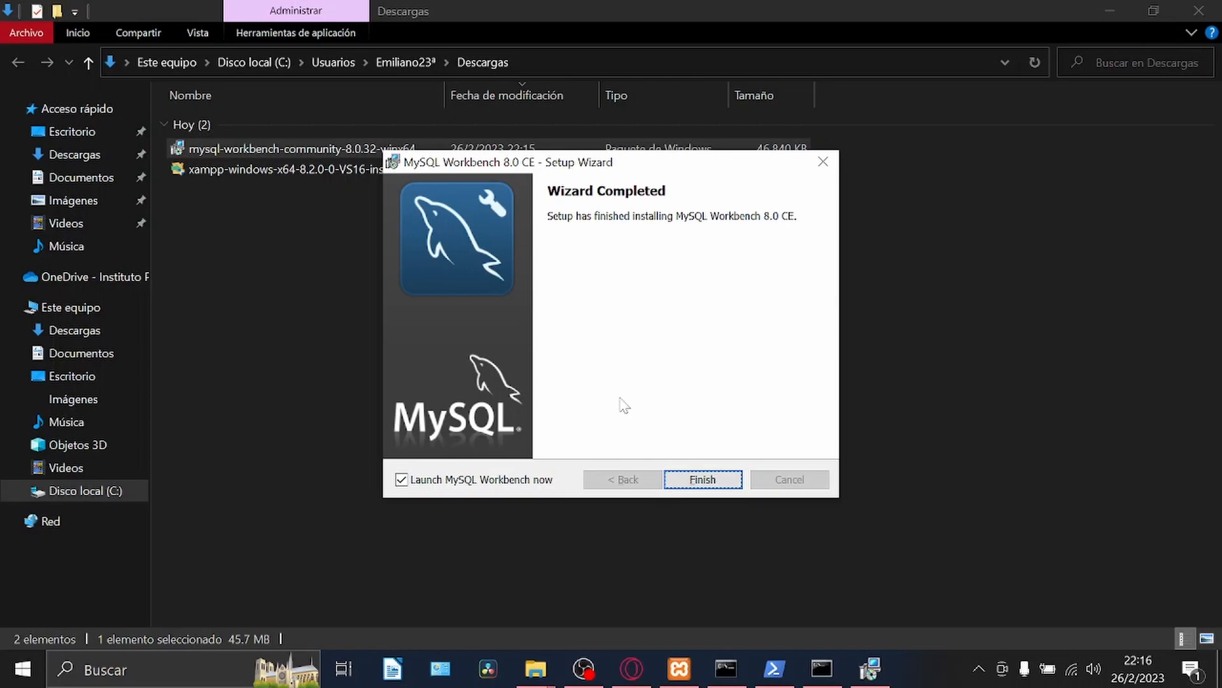
{"action": "left_click", "coordinate": [696, 479]}
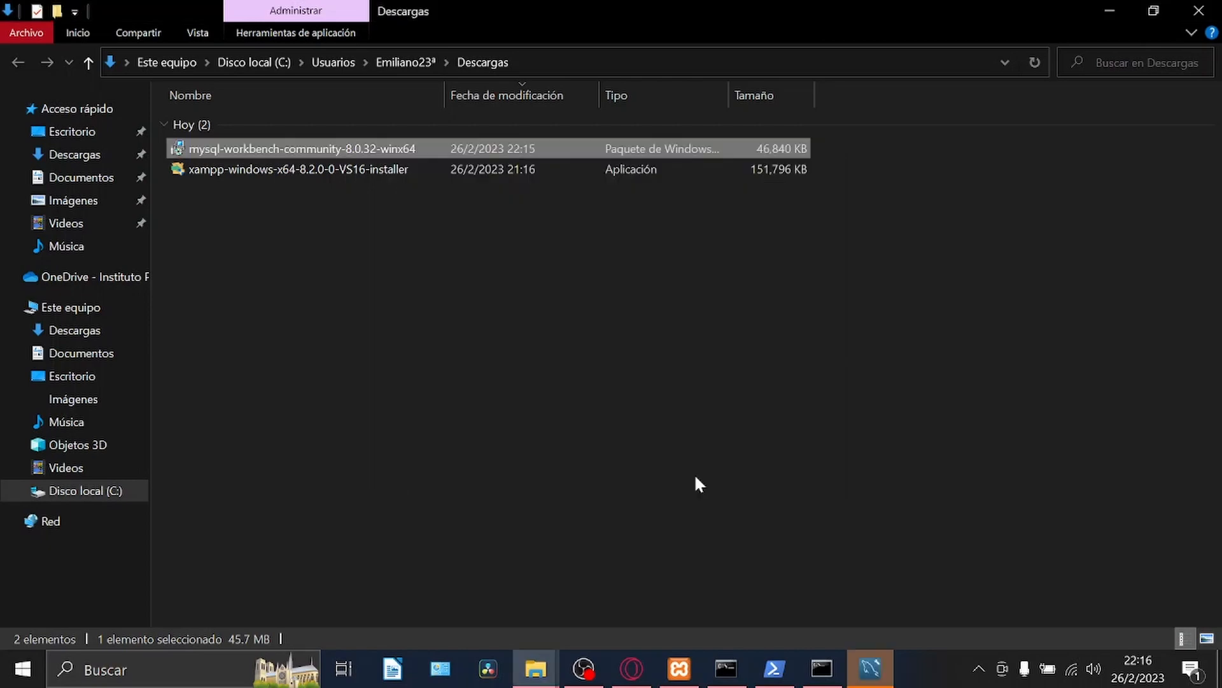
{"action": "left_click", "coordinate": [877, 670]}
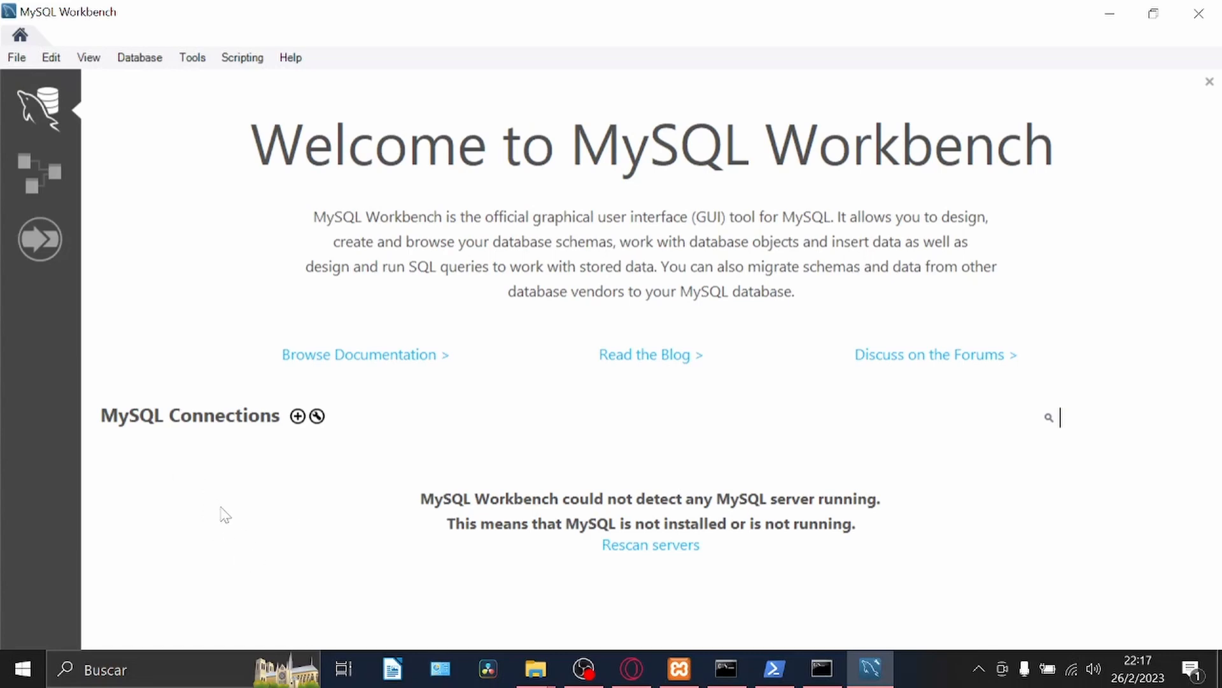
Create a MySQL connection named cone ejemplo, keeping the default connection method, hostname, port and username.
{"action": "left_click", "coordinate": [296, 417]}
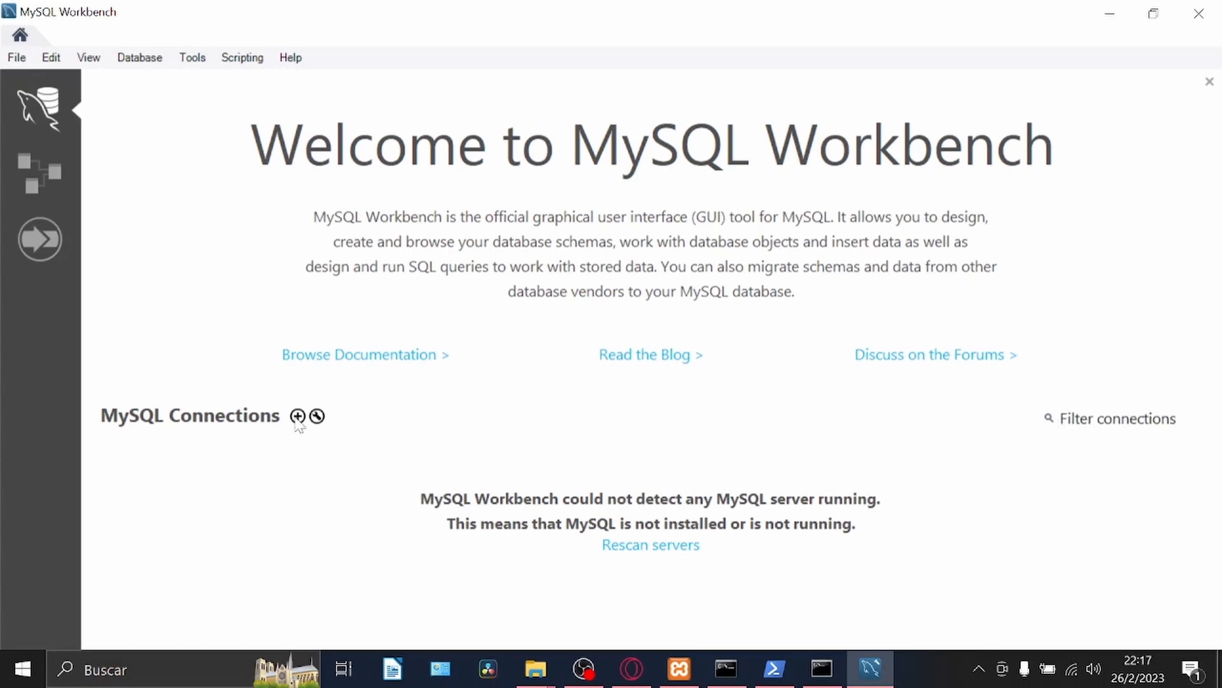
{"action": "left_click", "coordinate": [297, 416]}
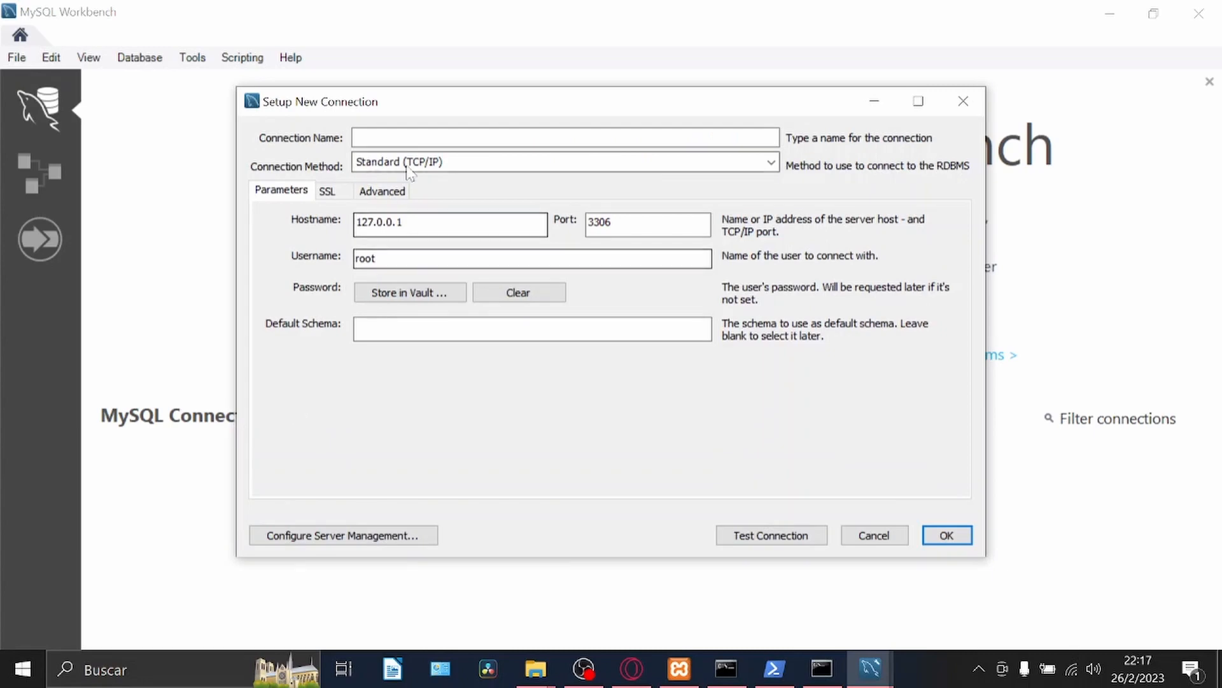
{"action": "left_click", "coordinate": [413, 145]}
{"action": "type", "text": "cone"}
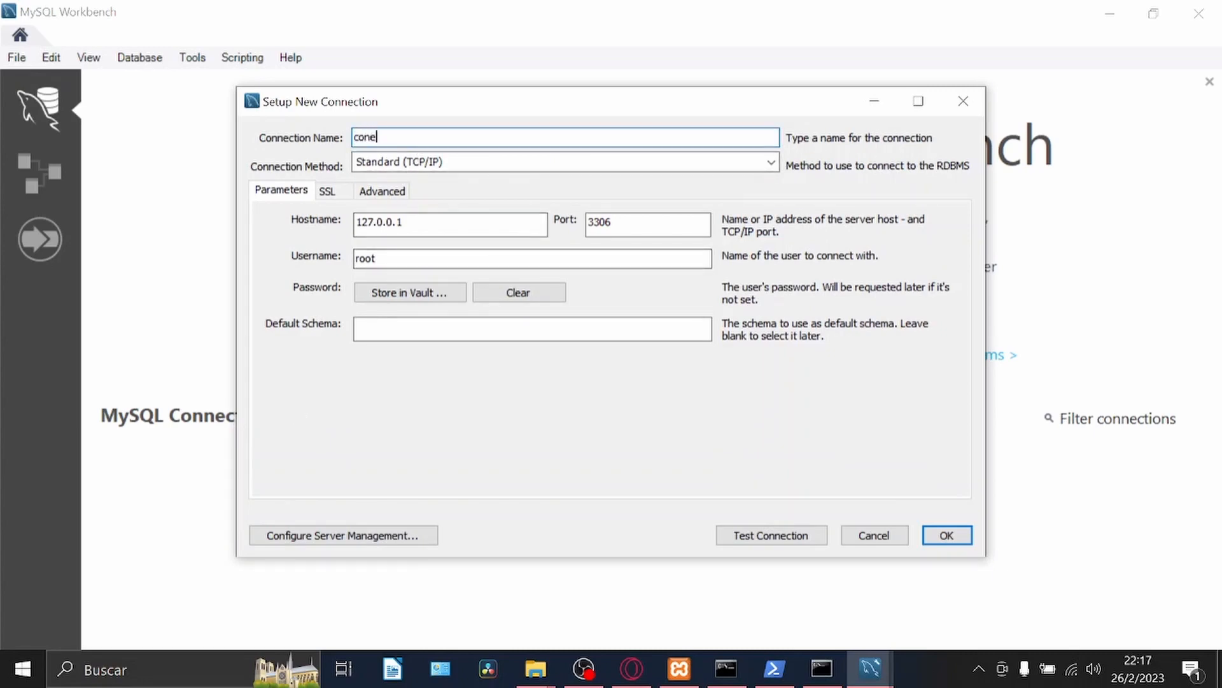
{"action": "type", "text": " ejemplo"}
{"action": "key", "text": "Return"}
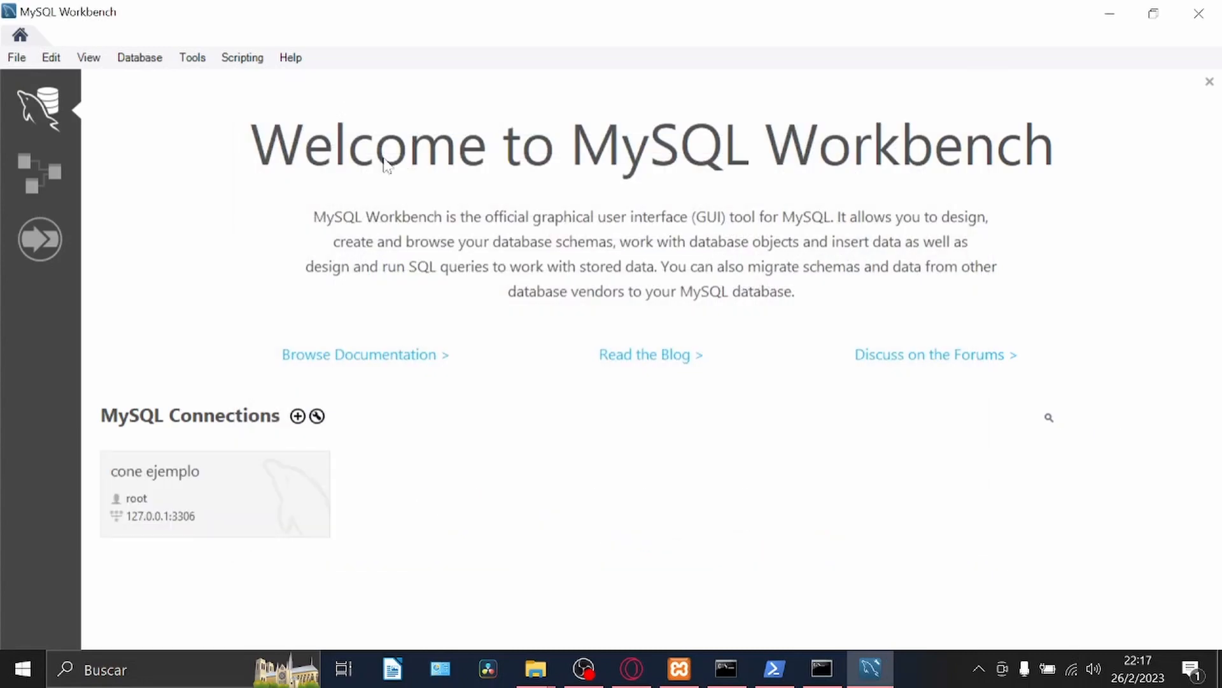
Delete the cone ejemplo connection.
{"action": "right_click", "coordinate": [219, 501]}
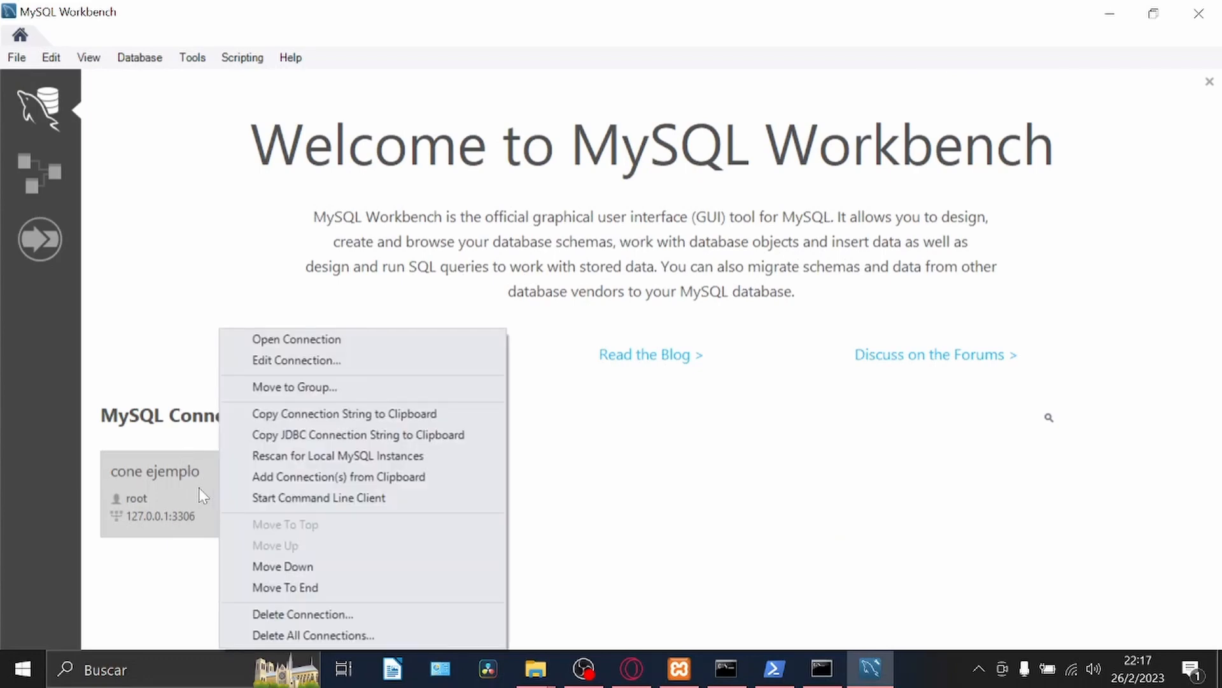
{"action": "left_click", "coordinate": [342, 617]}
{"action": "left_click", "coordinate": [612, 343]}
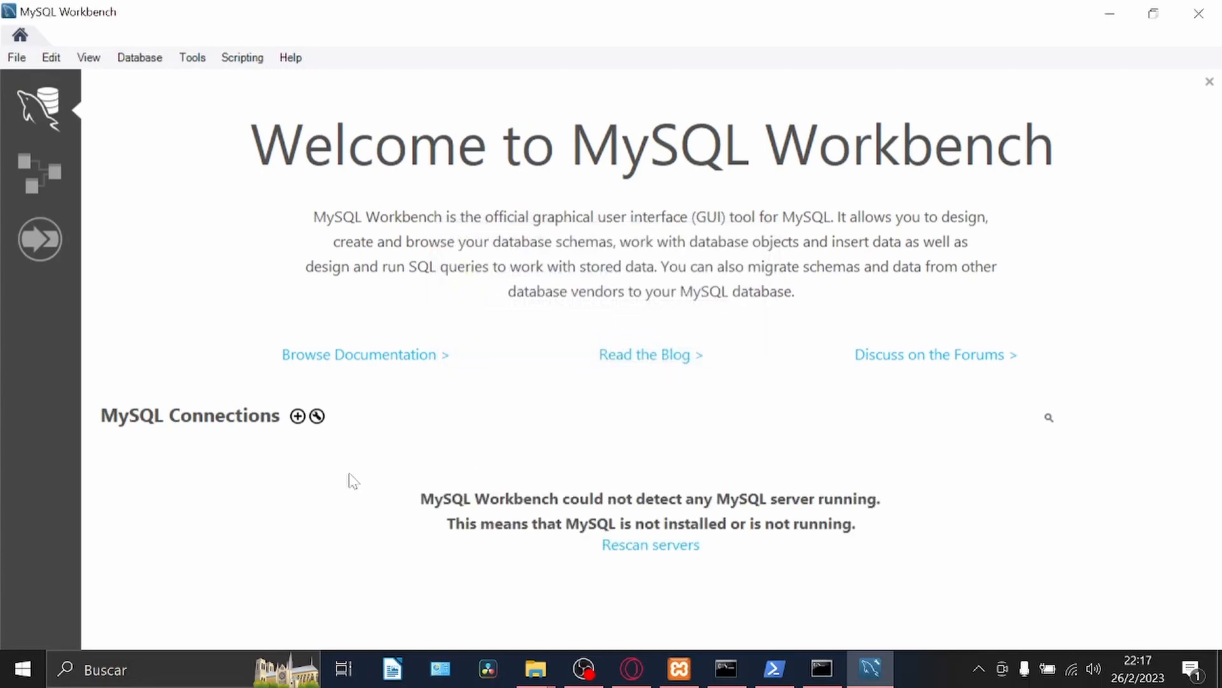
Start a new MySQL connection named Curso de mysql with the hostname 127.0.0.1.
{"action": "left_click", "coordinate": [299, 417]}
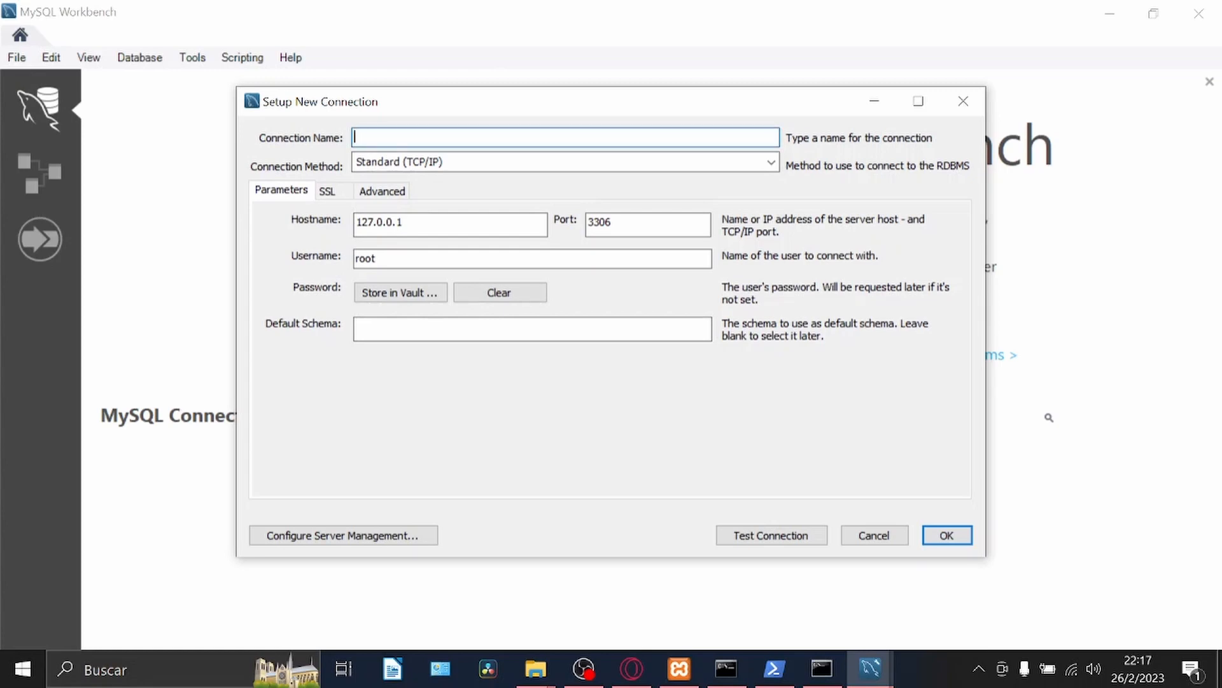
{"action": "type", "text": "Curso de mysql"}
{"action": "left_click_drag", "start_coordinate": [408, 222], "coordinate": [356, 223]}
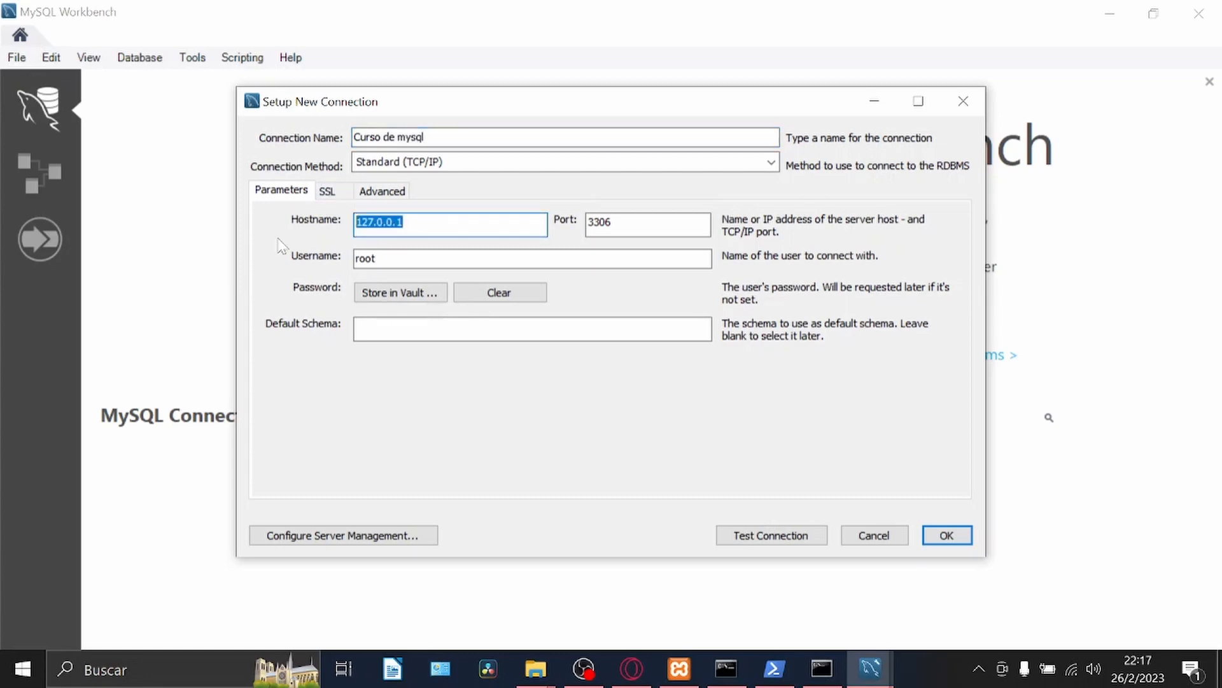
{"action": "key", "text": "BackSpace"}
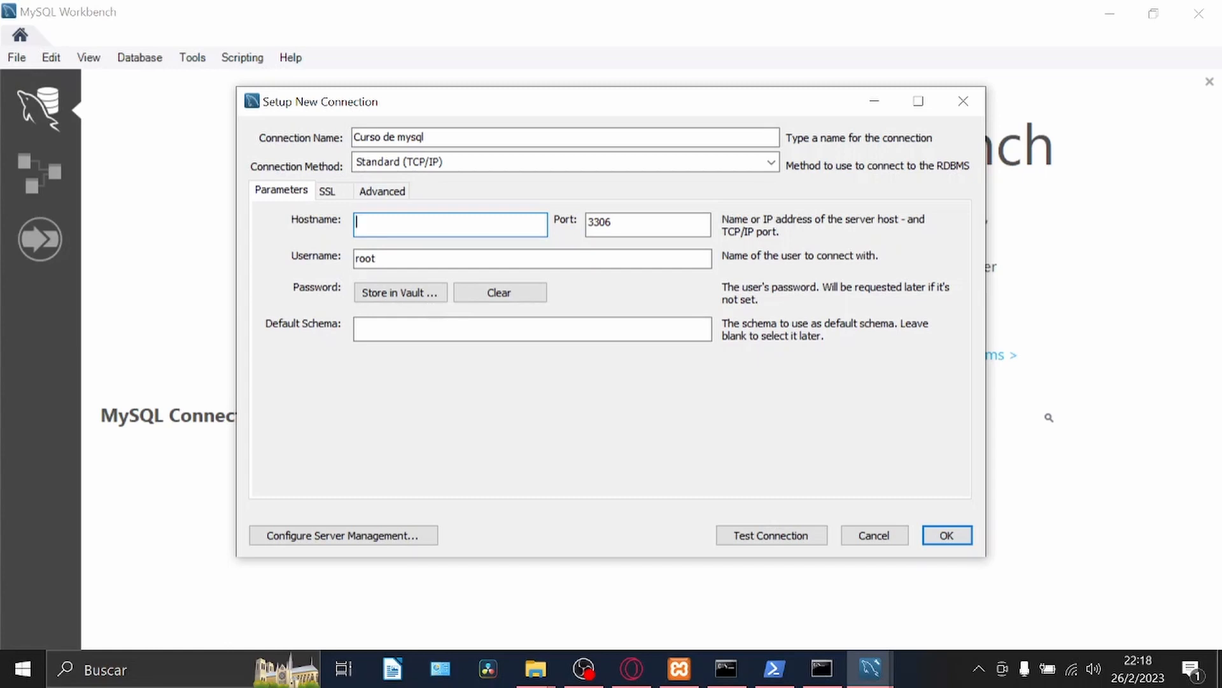
{"action": "type", "text": "127.0.0.1"}
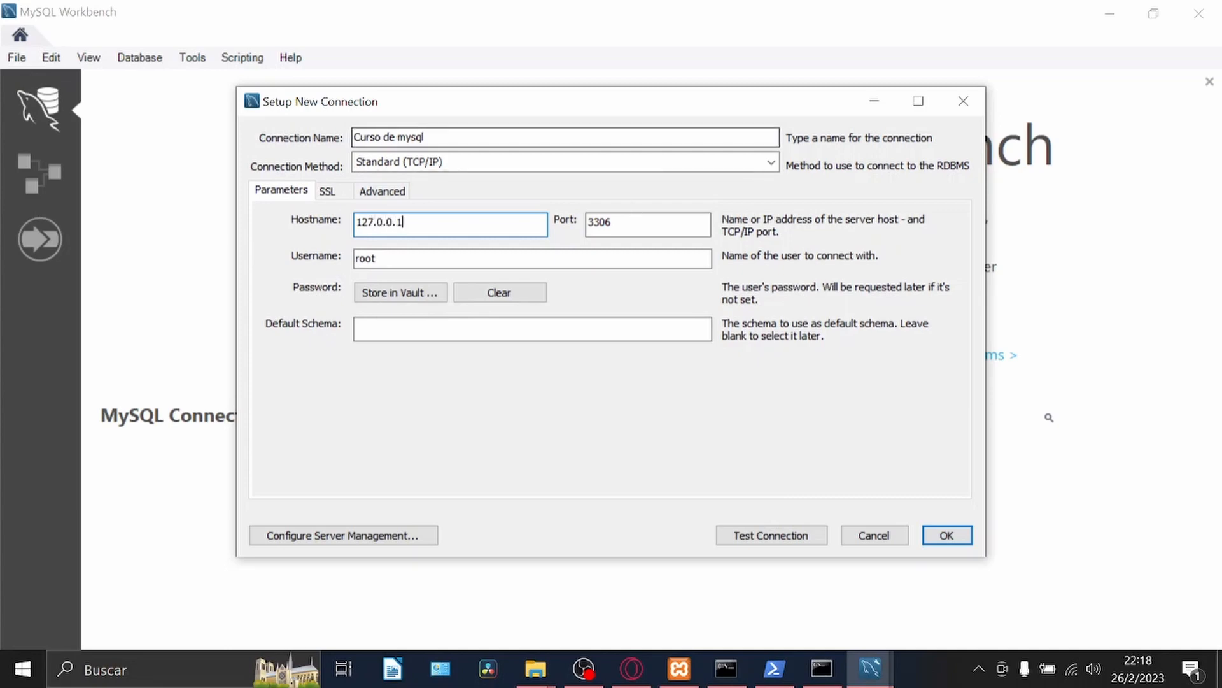
Check the MySQL port in the XAMPP Control Panel, then set the connection's port to 3306 and save it with the username root.
{"action": "left_click", "coordinate": [659, 225]}
{"action": "left_click", "coordinate": [680, 668]}
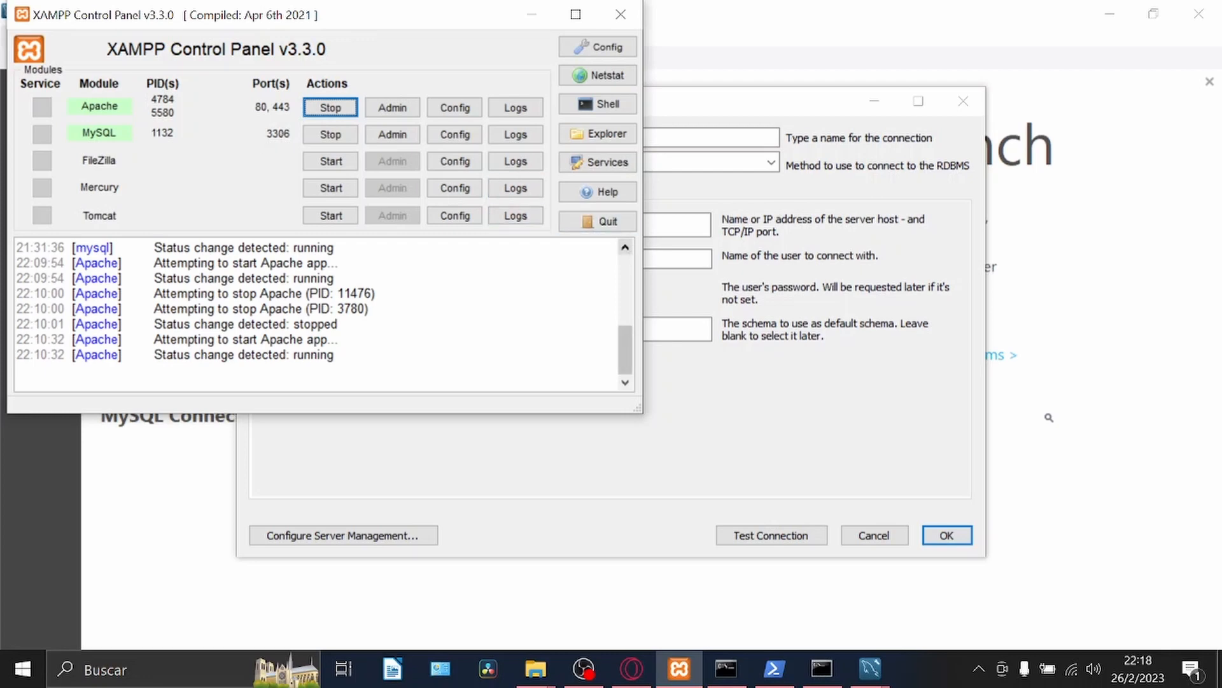
{"action": "left_click", "coordinate": [675, 260]}
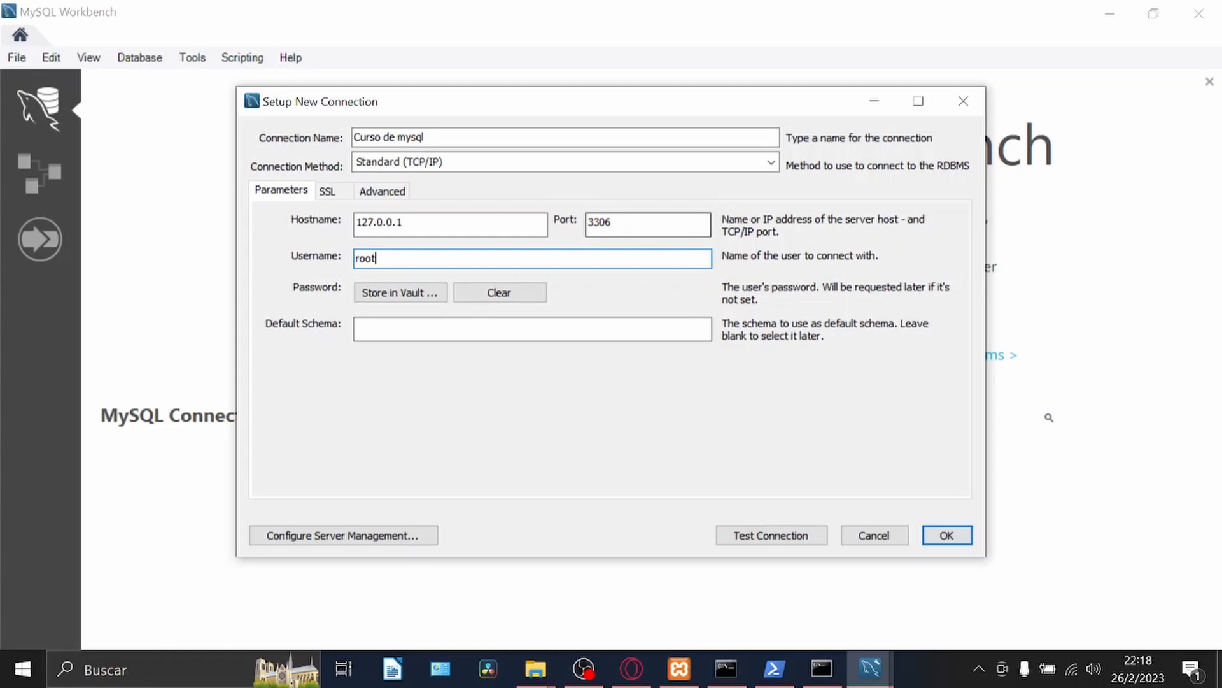
{"action": "left_click", "coordinate": [686, 224]}
{"action": "key", "text": "BackSpace"}
{"action": "key", "text": "BackSpace"}
{"action": "key", "text": "BackSpace"}
{"action": "key", "text": "BackSpace"}
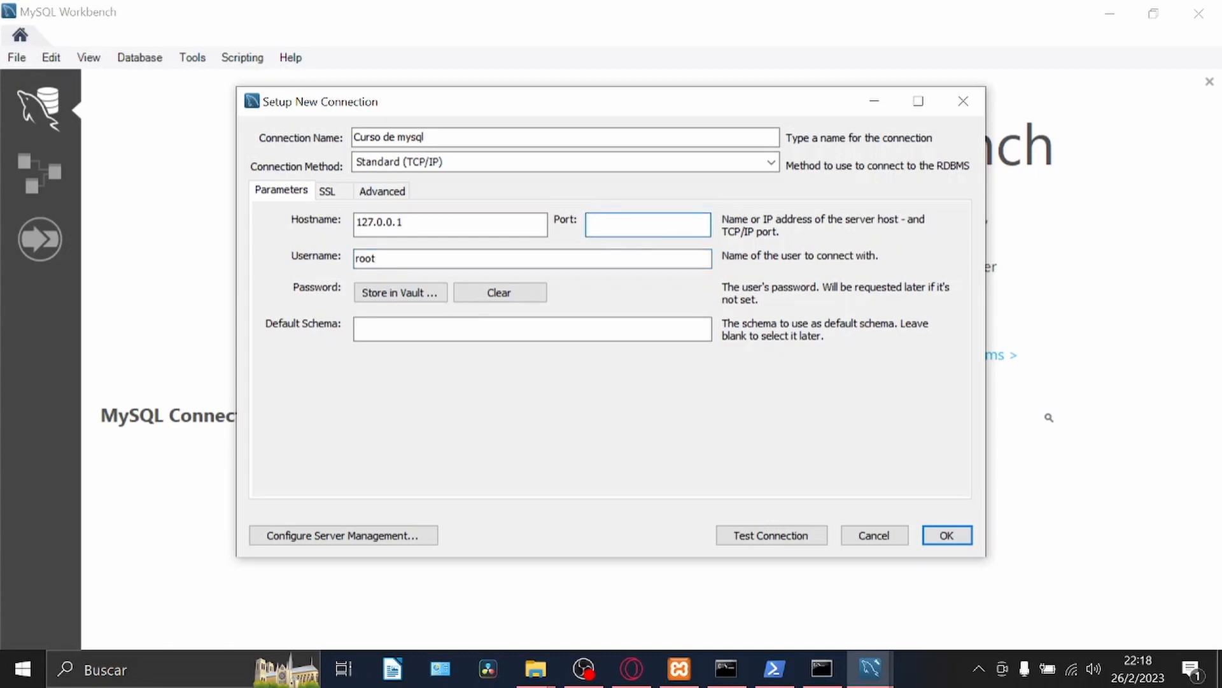
{"action": "type", "text": "3306"}
{"action": "key", "text": "Tab"}
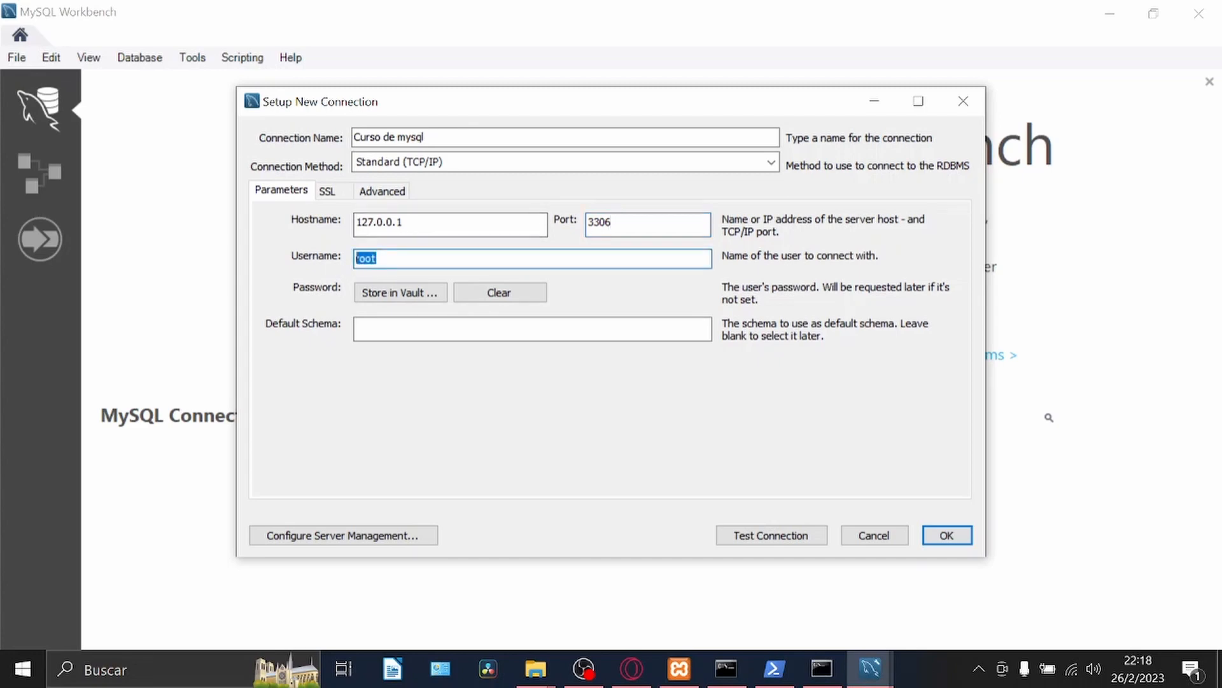
{"action": "left_click", "coordinate": [947, 537]}
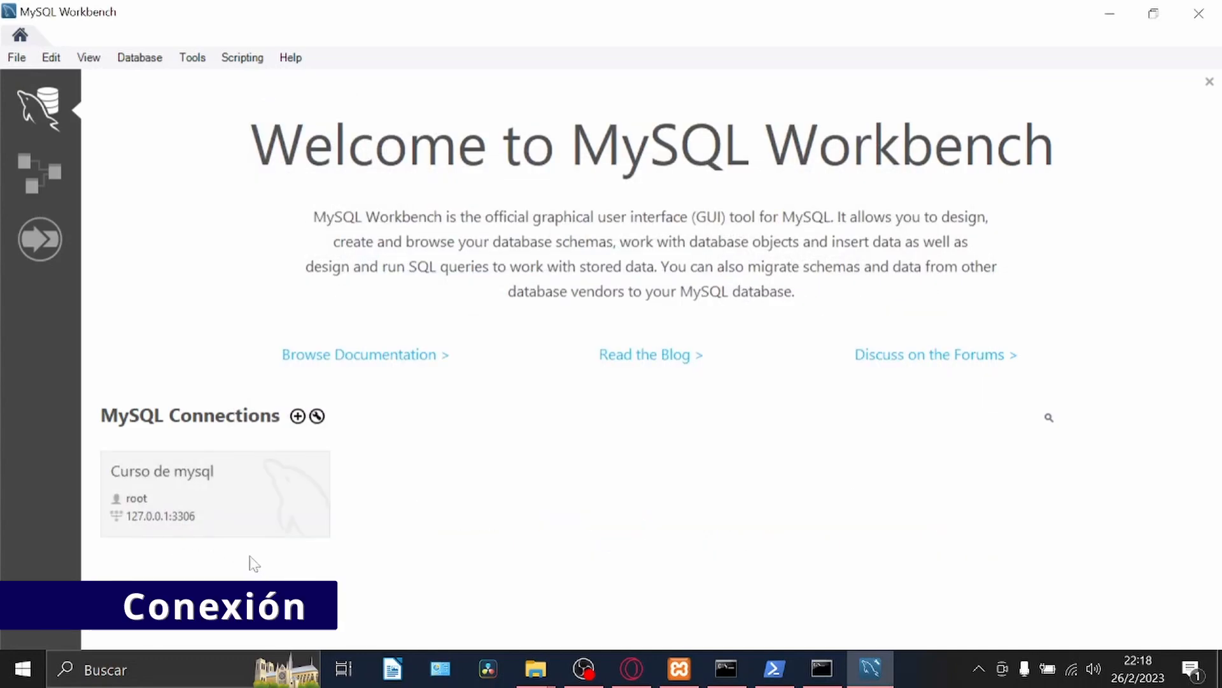
Open the Curso de mysql connection, and stop the MySQL module in the XAMPP Control Panel.
{"action": "left_click", "coordinate": [195, 503]}
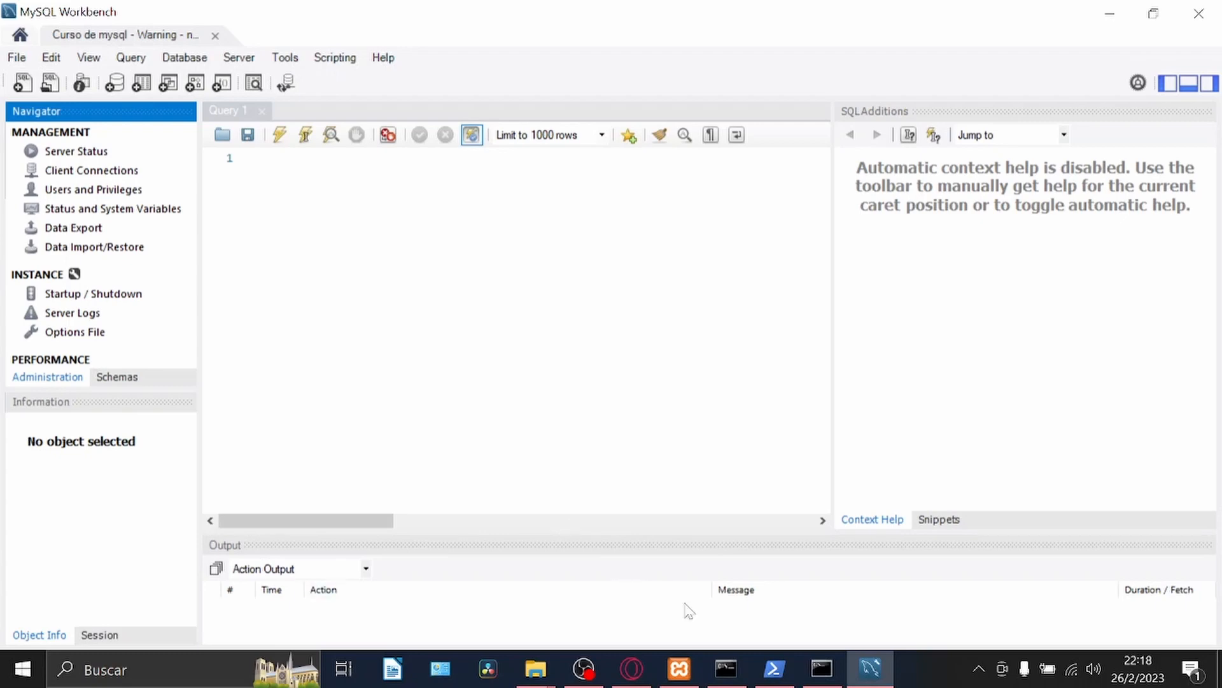
{"action": "left_click", "coordinate": [680, 668]}
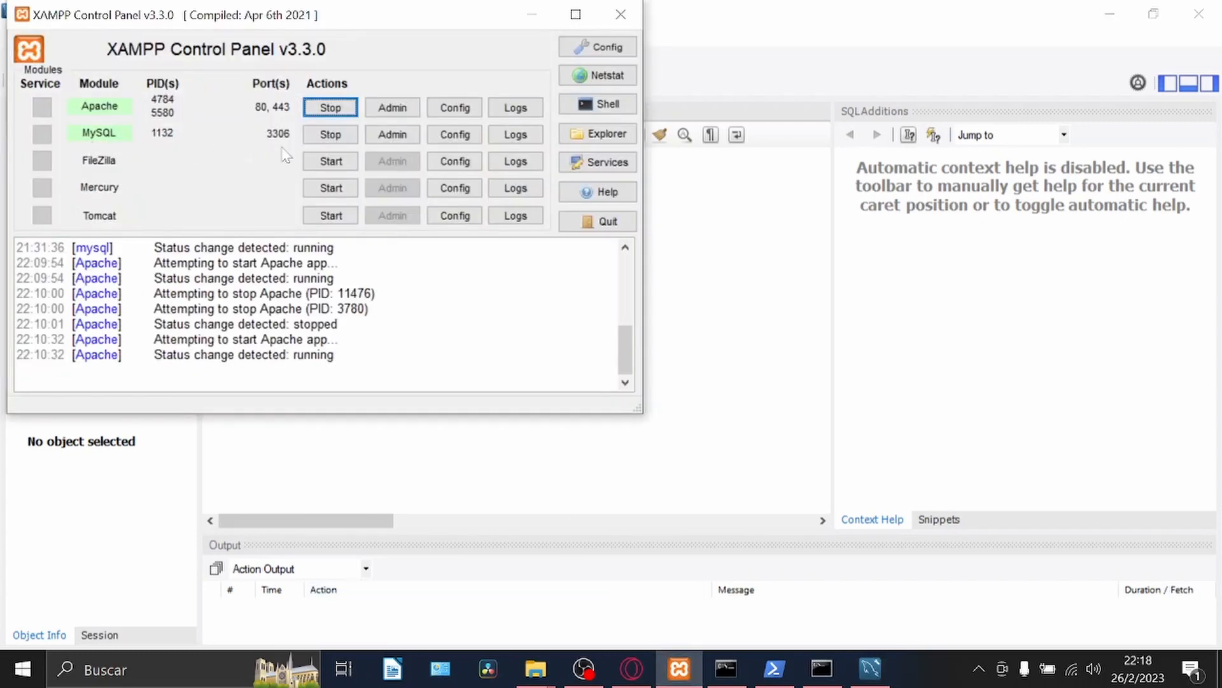
{"action": "left_click", "coordinate": [331, 135]}
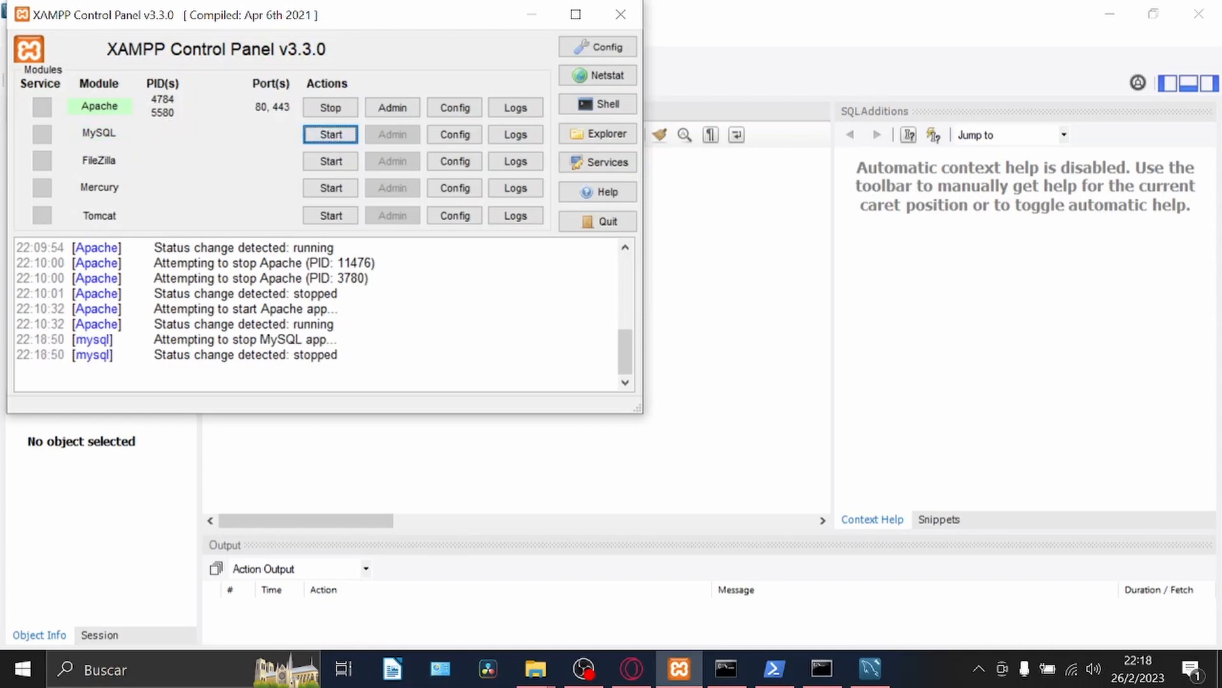
Close the connection's session in MySQL Workbench and try to reopen Curso de mysql with the server stopped.
{"action": "key", "text": "alt+Tab"}
{"action": "left_click", "coordinate": [215, 35]}
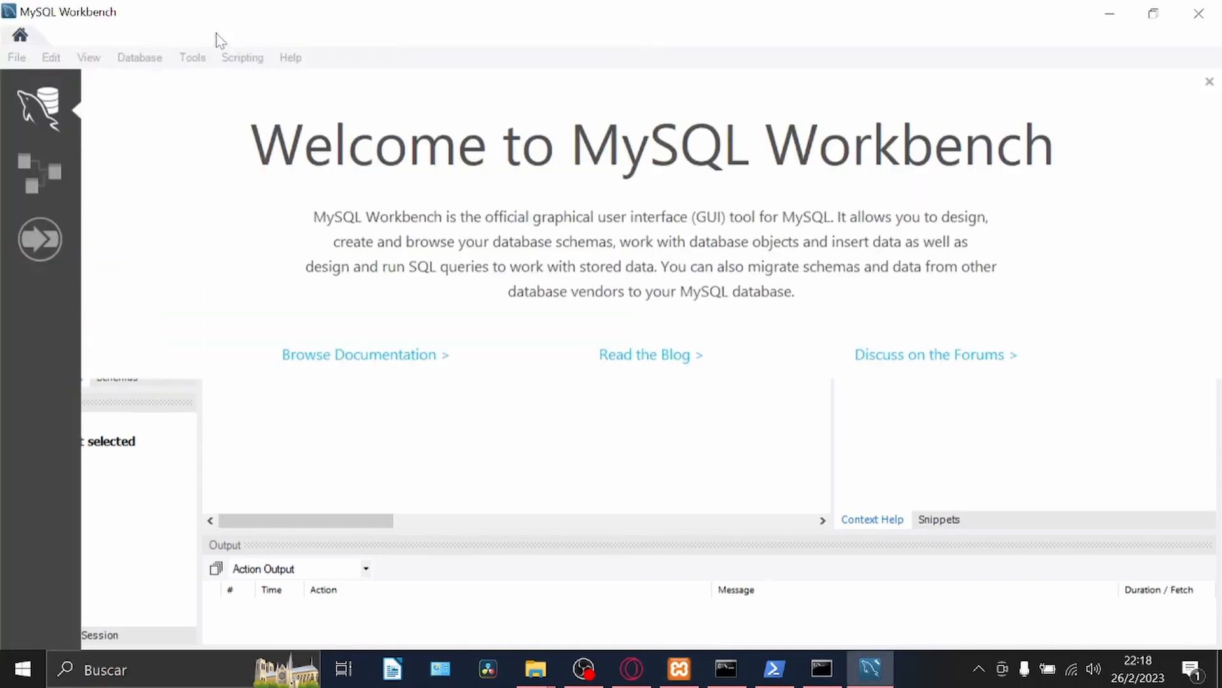
{"action": "left_click", "coordinate": [202, 482]}
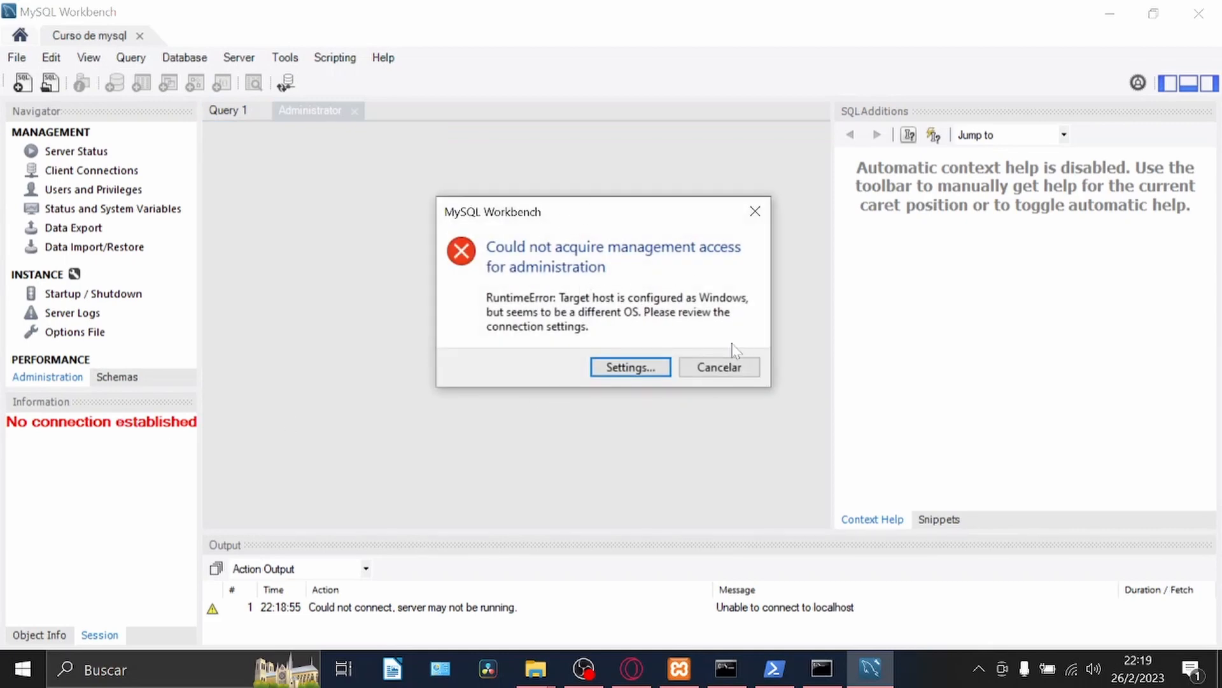
Start the MySQL module in the XAMPP Control Panel and reopen the Curso de mysql connection in MySQL Workbench.
{"action": "left_click", "coordinate": [679, 668]}
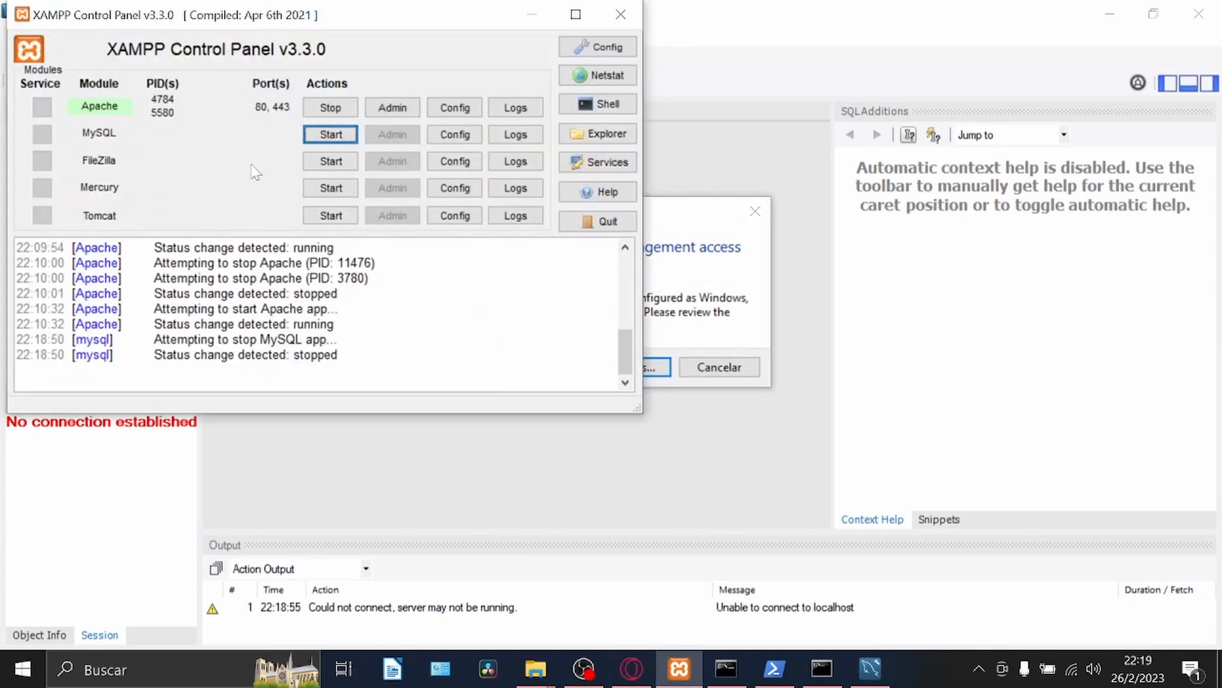
{"action": "left_click", "coordinate": [345, 133]}
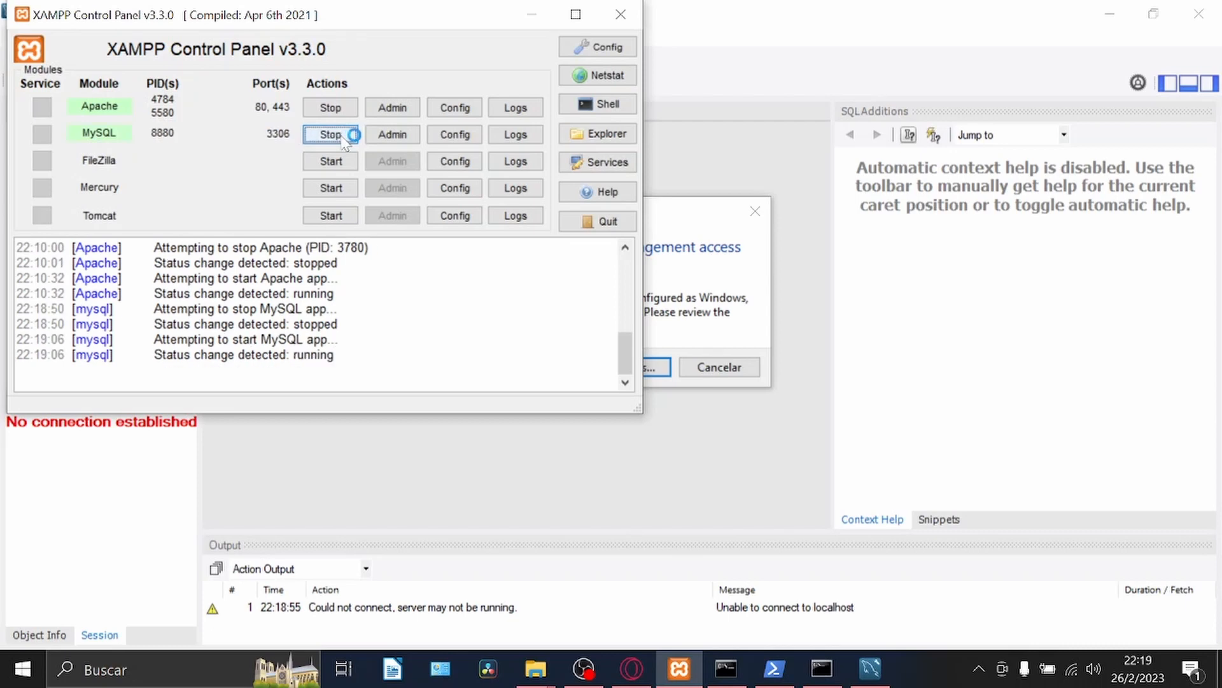
{"action": "left_click", "coordinate": [676, 230]}
{"action": "left_click", "coordinate": [755, 210]}
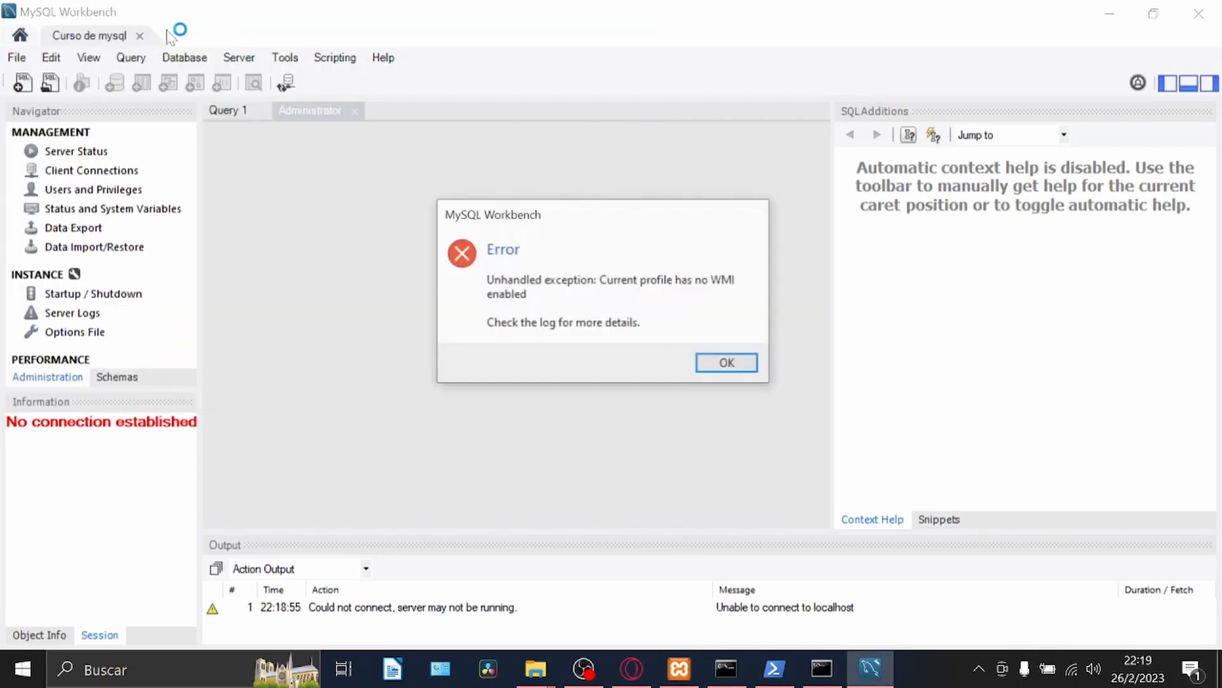
{"action": "left_click", "coordinate": [712, 363]}
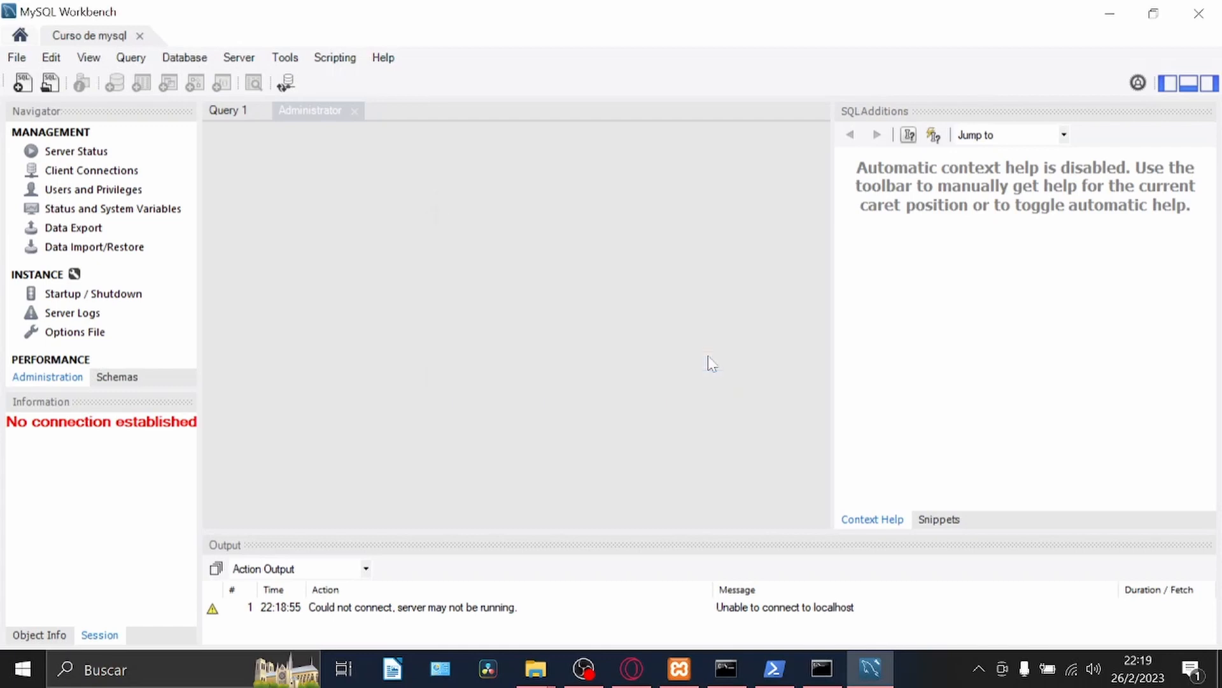
{"action": "left_click", "coordinate": [140, 36]}
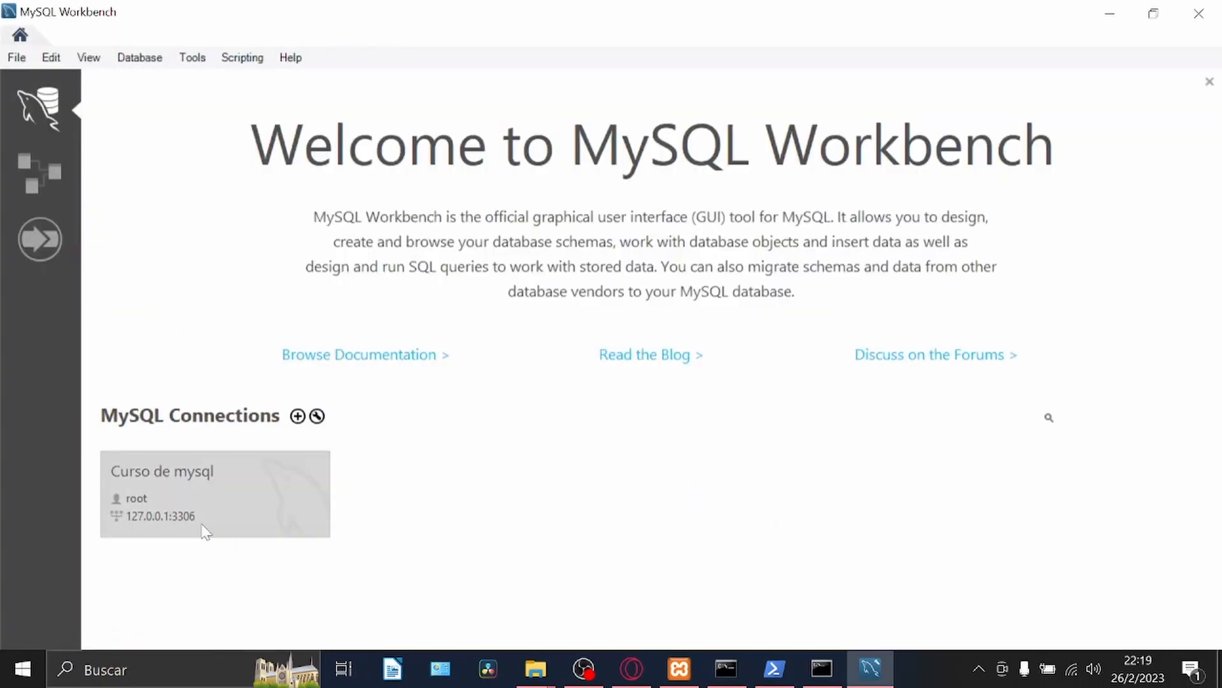
{"action": "left_click", "coordinate": [177, 479]}
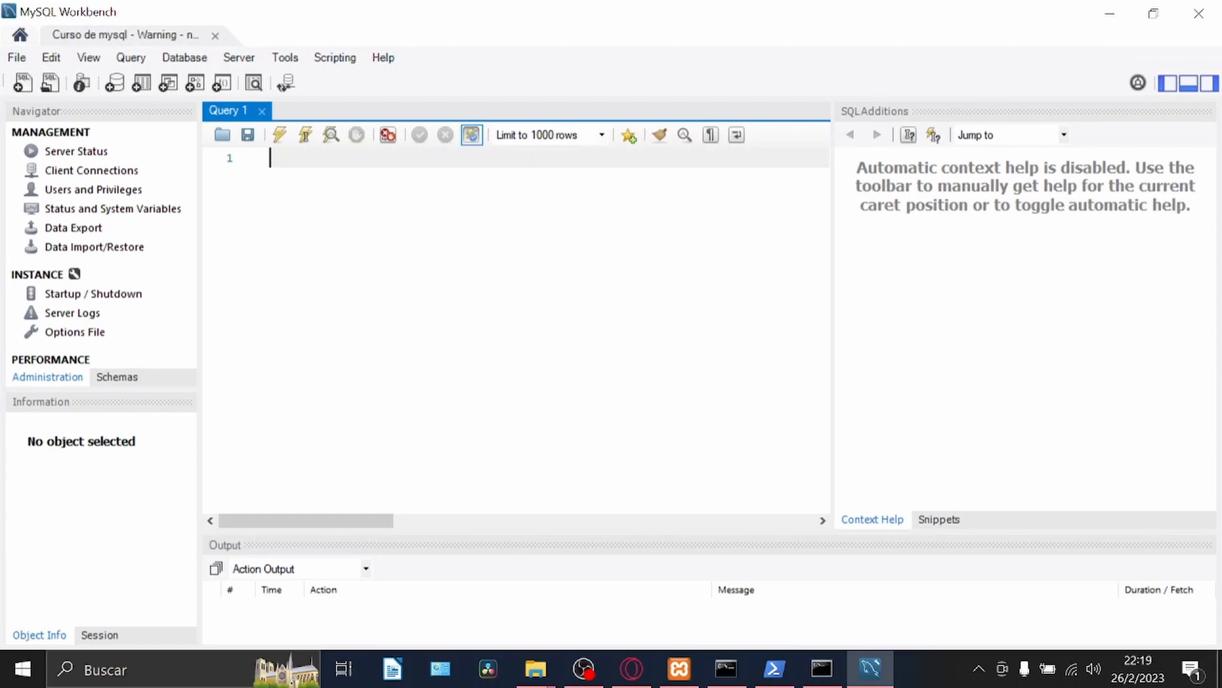
Write the query show databases; in the Query 1 editor and execute it.
{"action": "type", "text": "show databases;"}
{"action": "left_click", "coordinate": [306, 135]}
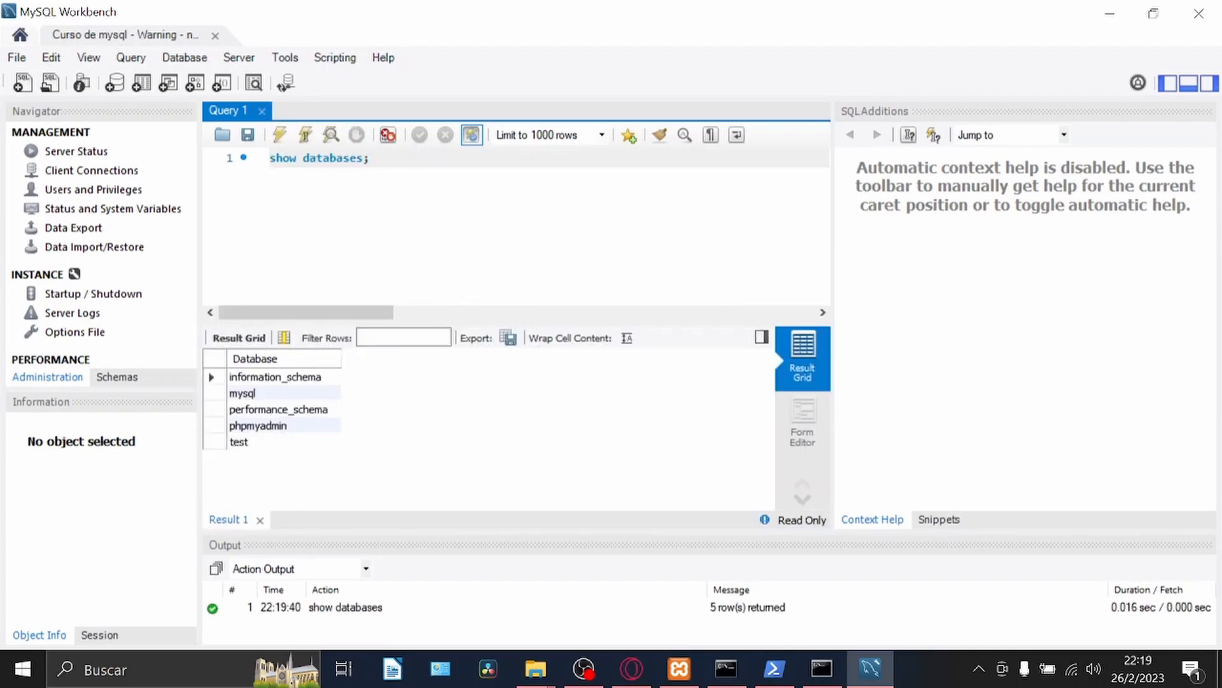
Add the statement create database usuarios; above show databases; and execute the whole script.
{"action": "key", "text": "Return"}
{"action": "key", "text": "Return"}
{"action": "key", "text": "Up"}
{"action": "key", "text": "Up"}
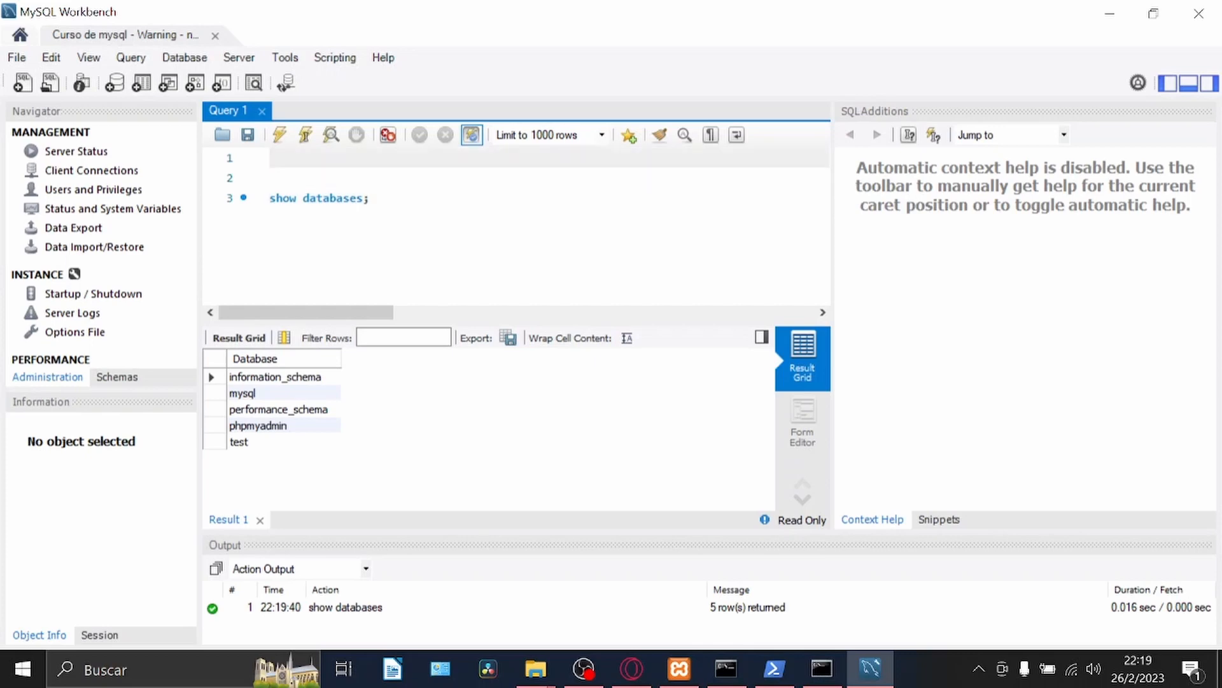
{"action": "type", "text": "create database u"}
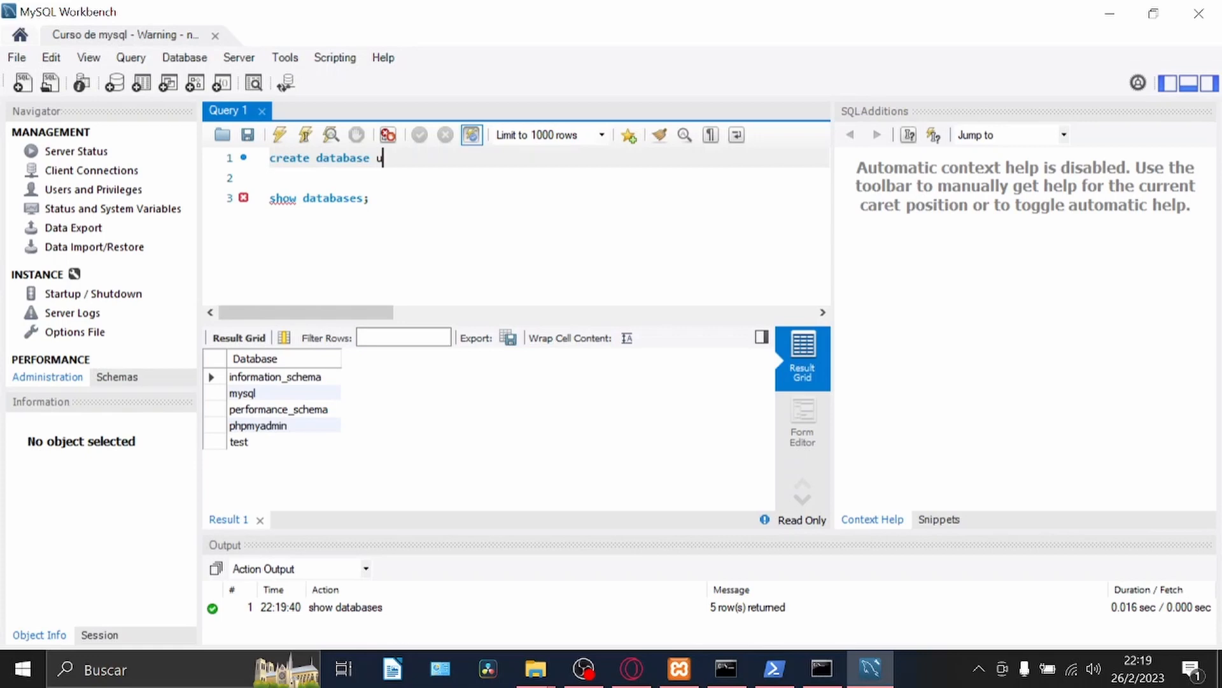
{"action": "type", "text": "suarios;"}
{"action": "left_click", "coordinate": [342, 199]}
{"action": "left_click", "coordinate": [279, 134]}
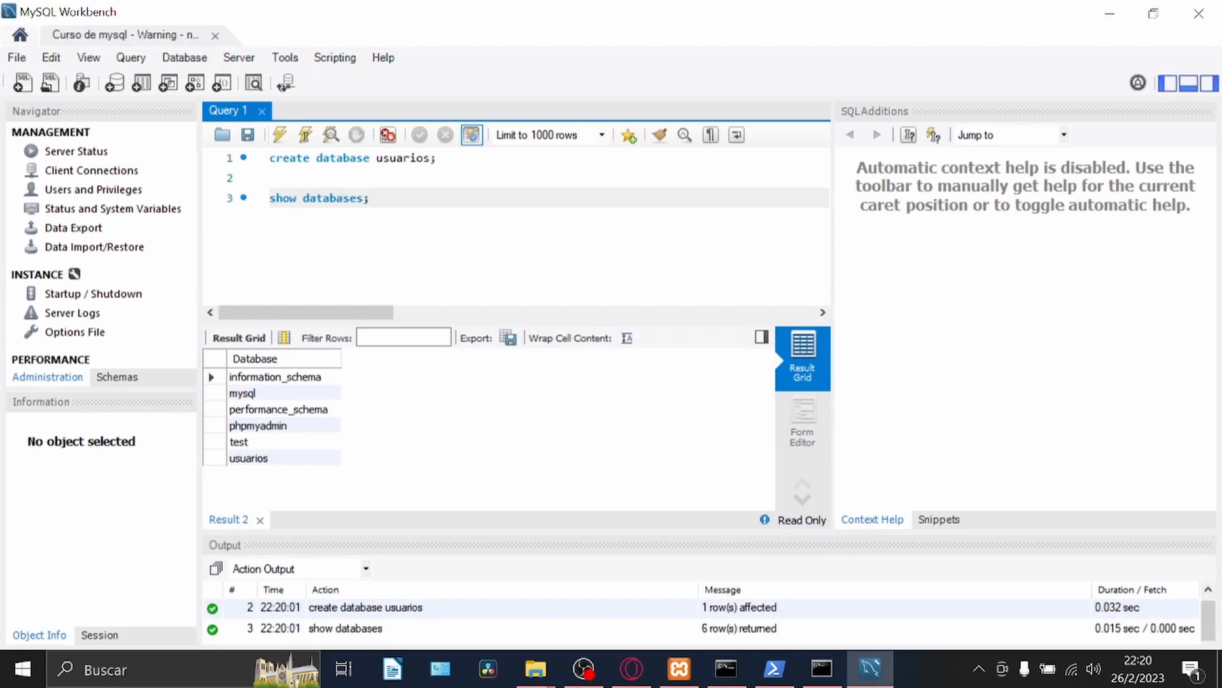
{"action": "left_click", "coordinate": [379, 483]}
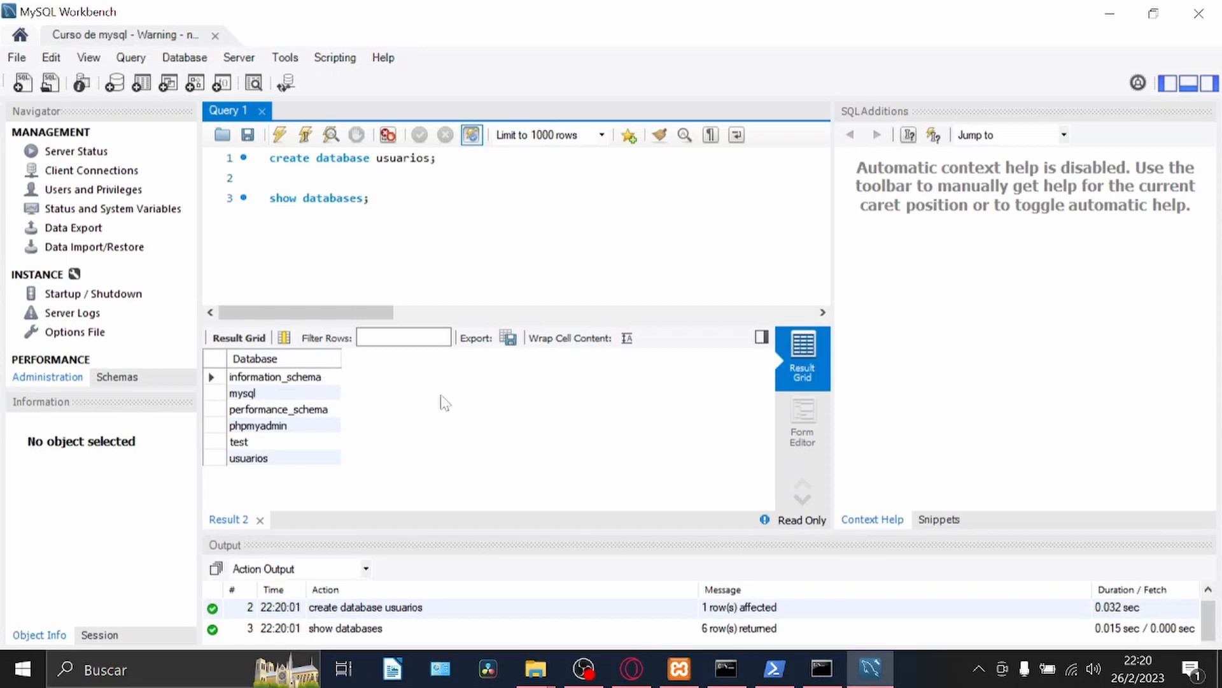
Change the database name in the create statement to clientes and execute only that statement.
{"action": "left_click", "coordinate": [423, 157]}
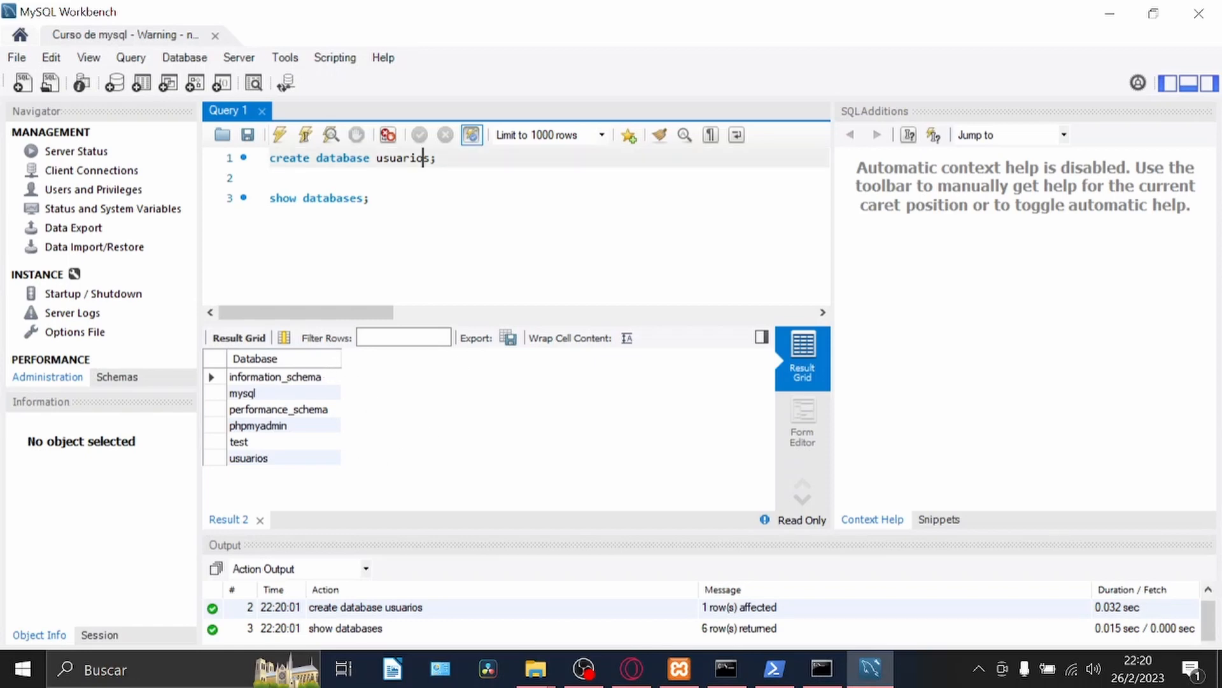
{"action": "key", "text": "Right"}
{"action": "key", "text": "BackSpace"}
{"action": "key", "text": "BackSpace"}
{"action": "key", "text": "BackSpace"}
{"action": "key", "text": "BackSpace"}
{"action": "key", "text": "BackSpace"}
{"action": "key", "text": "BackSpace"}
{"action": "key", "text": "BackSpace"}
{"action": "key", "text": "BackSpace"}
{"action": "type", "text": "clientes"}
{"action": "left_click", "coordinate": [306, 135]}
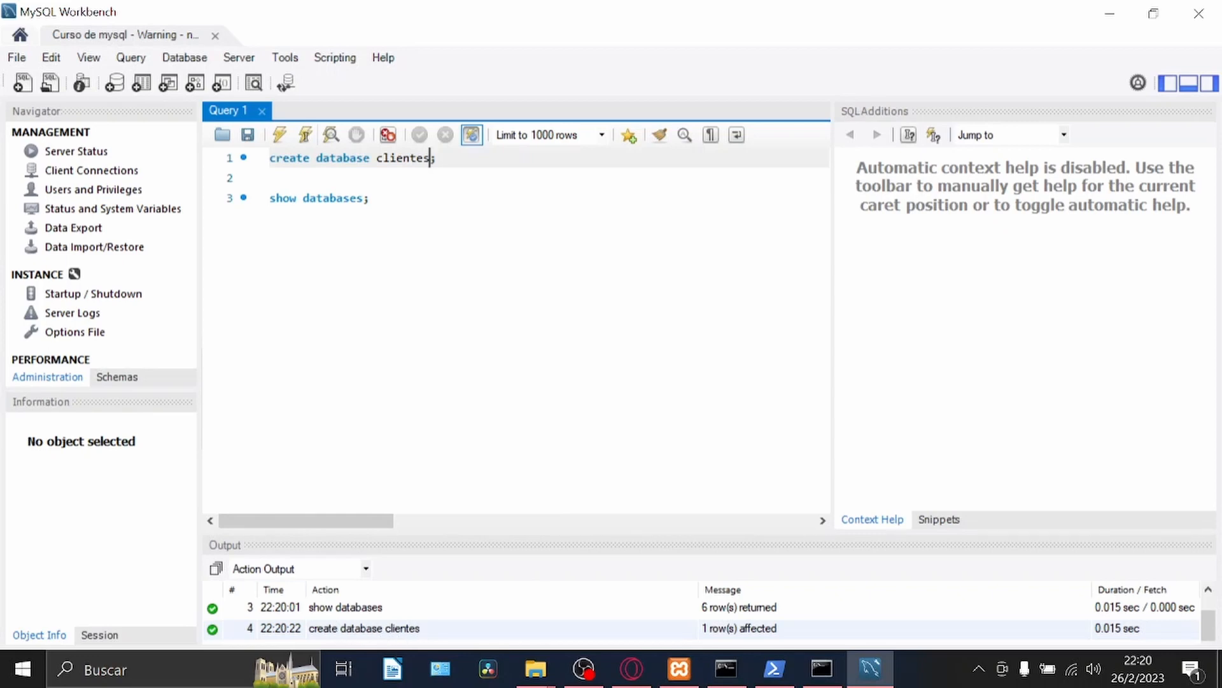
Change the database name in the create statement to clientes_2 and execute the whole script.
{"action": "type", "text": "_2"}
{"action": "left_click", "coordinate": [281, 135]}
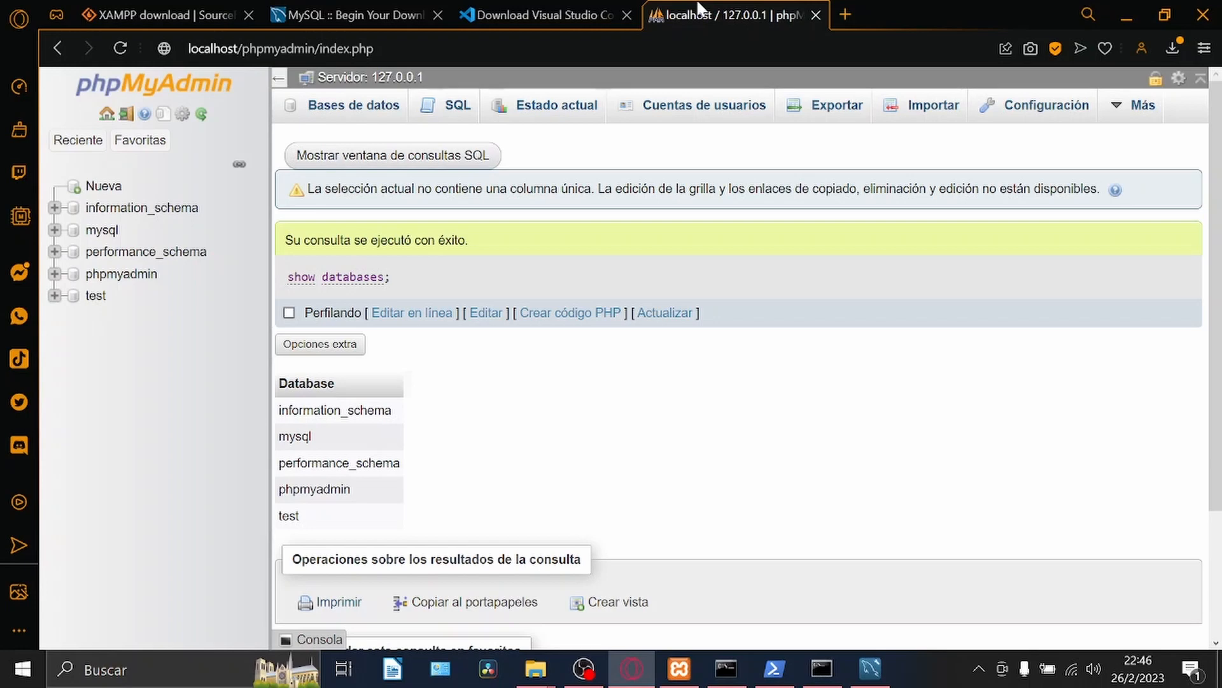
In the browser, download the Visual Studio Code Windows installer VSCodeUserSetup-x64-1.75.1 to the Descargas folder, and launch it from there.
{"action": "left_click", "coordinate": [582, 10]}
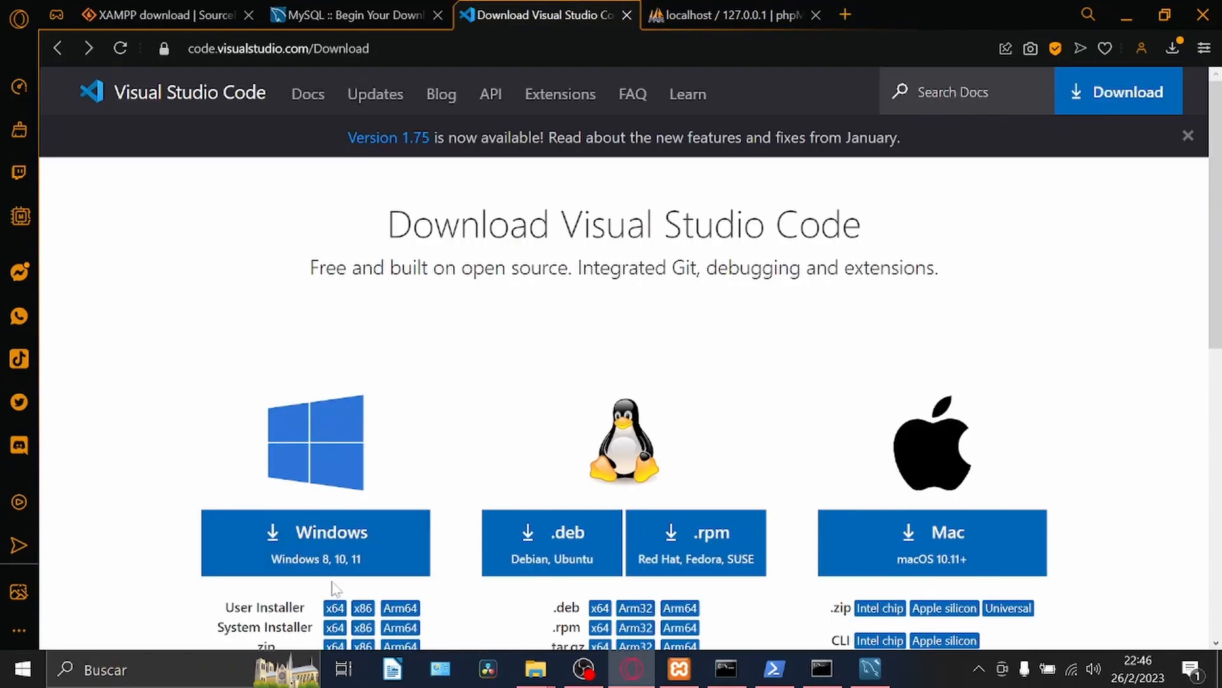
{"action": "left_click", "coordinate": [351, 545]}
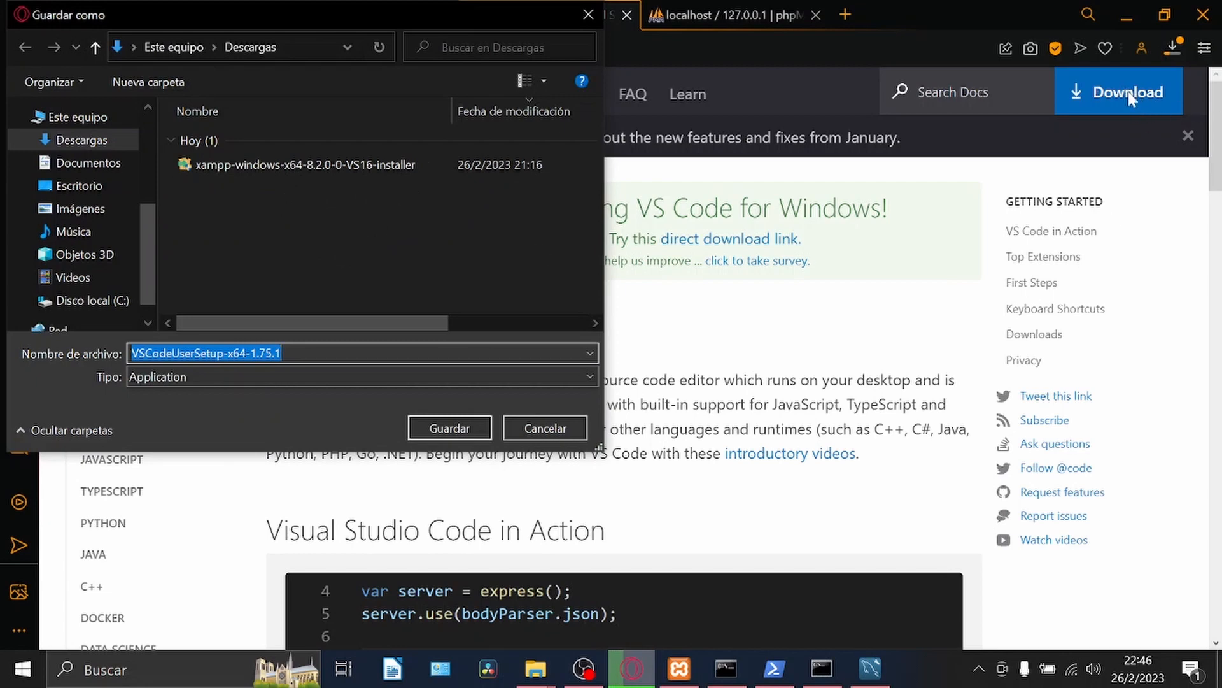
{"action": "left_click", "coordinate": [467, 426]}
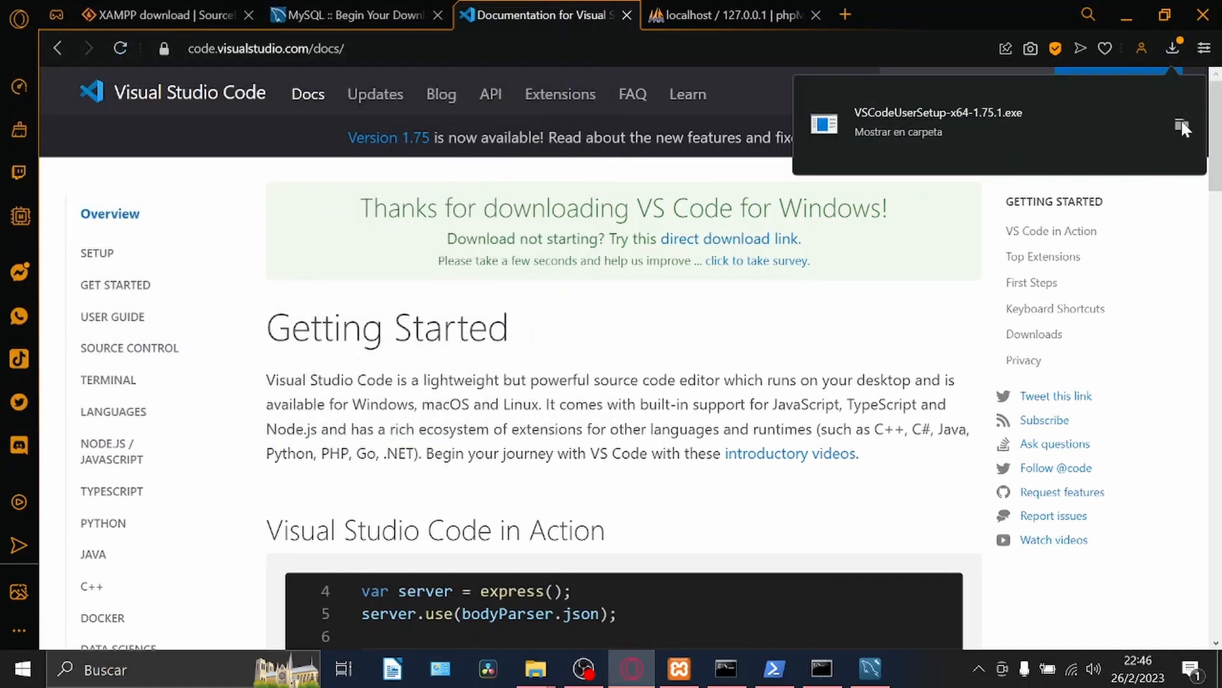
{"action": "left_click", "coordinate": [1184, 128]}
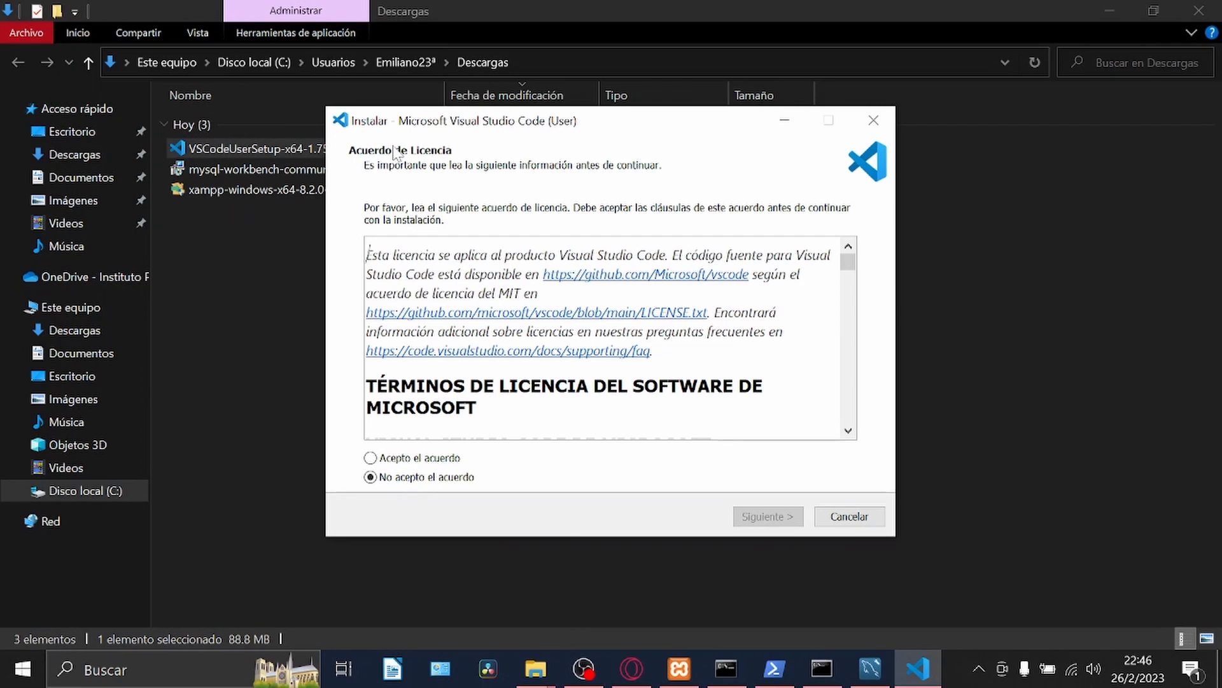
Accept the Visual Studio Code licence agreement and keep the default destination folder and Start menu folder.
{"action": "left_click", "coordinate": [407, 459]}
{"action": "left_click", "coordinate": [754, 515]}
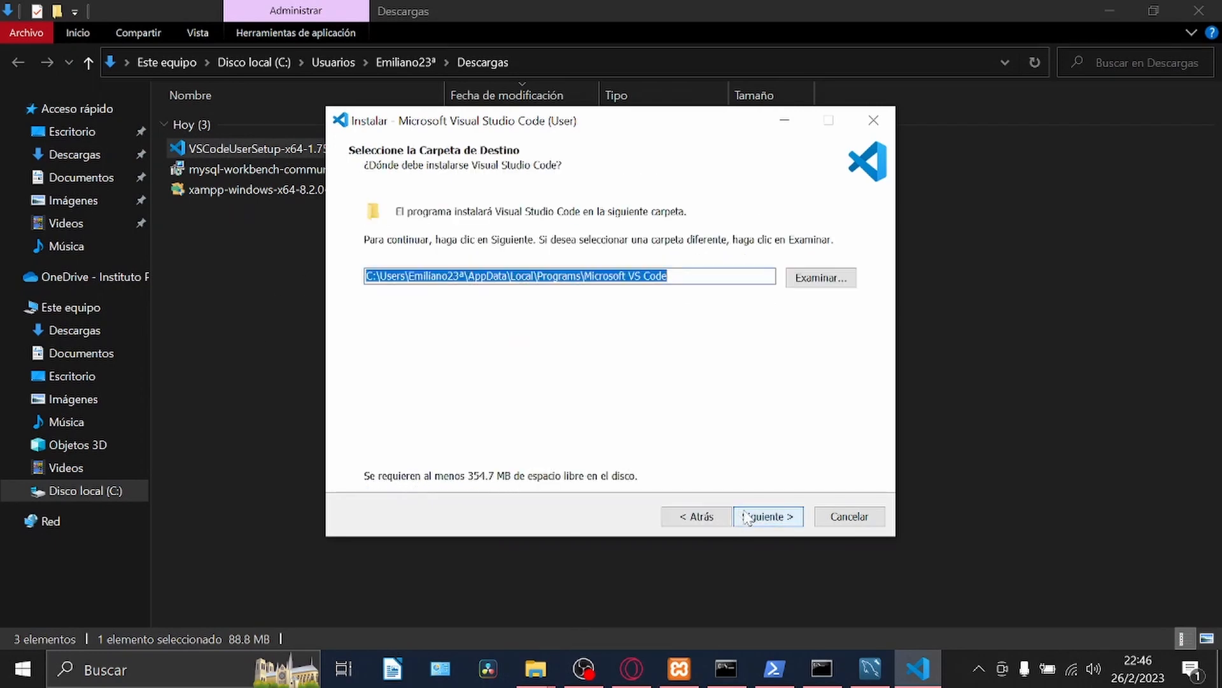
{"action": "left_click", "coordinate": [749, 517]}
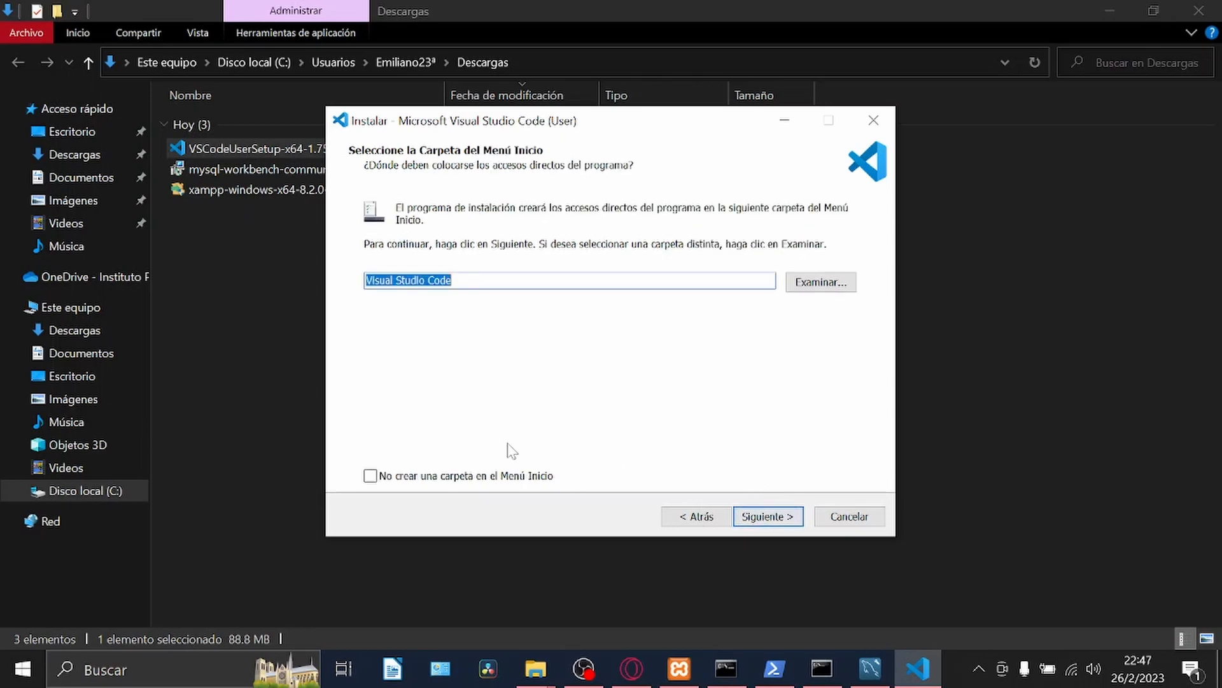
{"action": "left_click", "coordinate": [775, 519]}
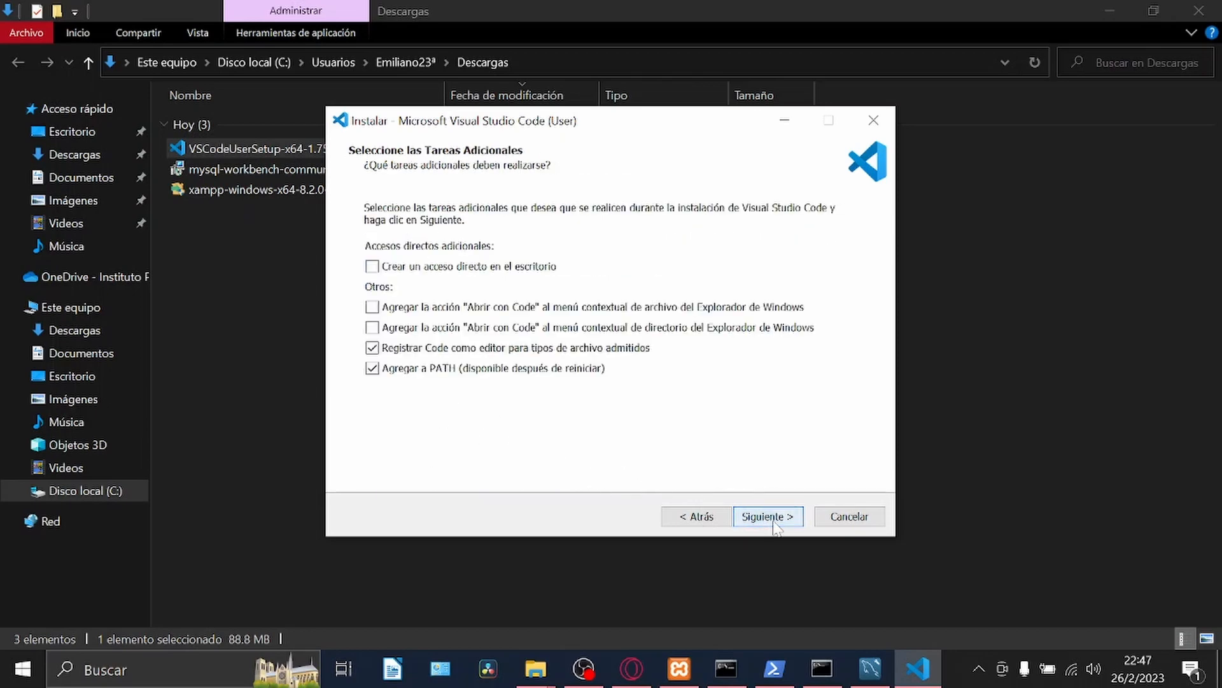
Enable both "Abrir con Code" context menu actions without a desktop shortcut, install Visual Studio Code, and finish the installer with launch enabled.
{"action": "left_click", "coordinate": [373, 267]}
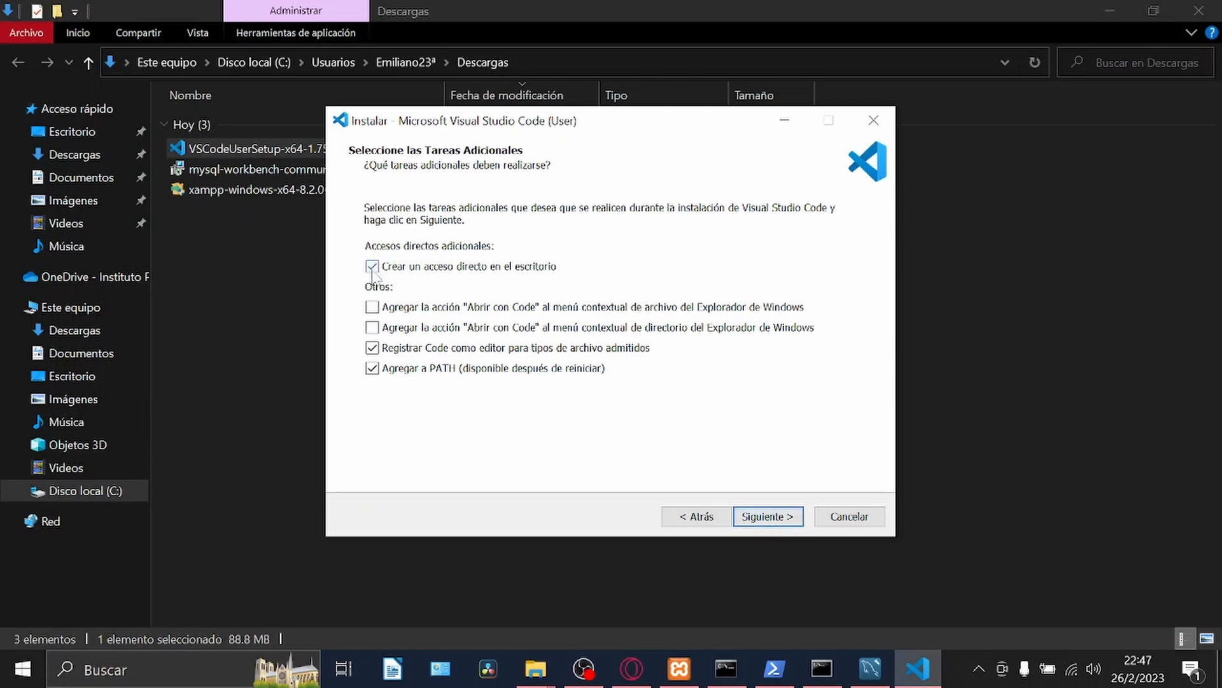
{"action": "left_click", "coordinate": [373, 307]}
{"action": "left_click", "coordinate": [372, 328]}
{"action": "left_click", "coordinate": [531, 267]}
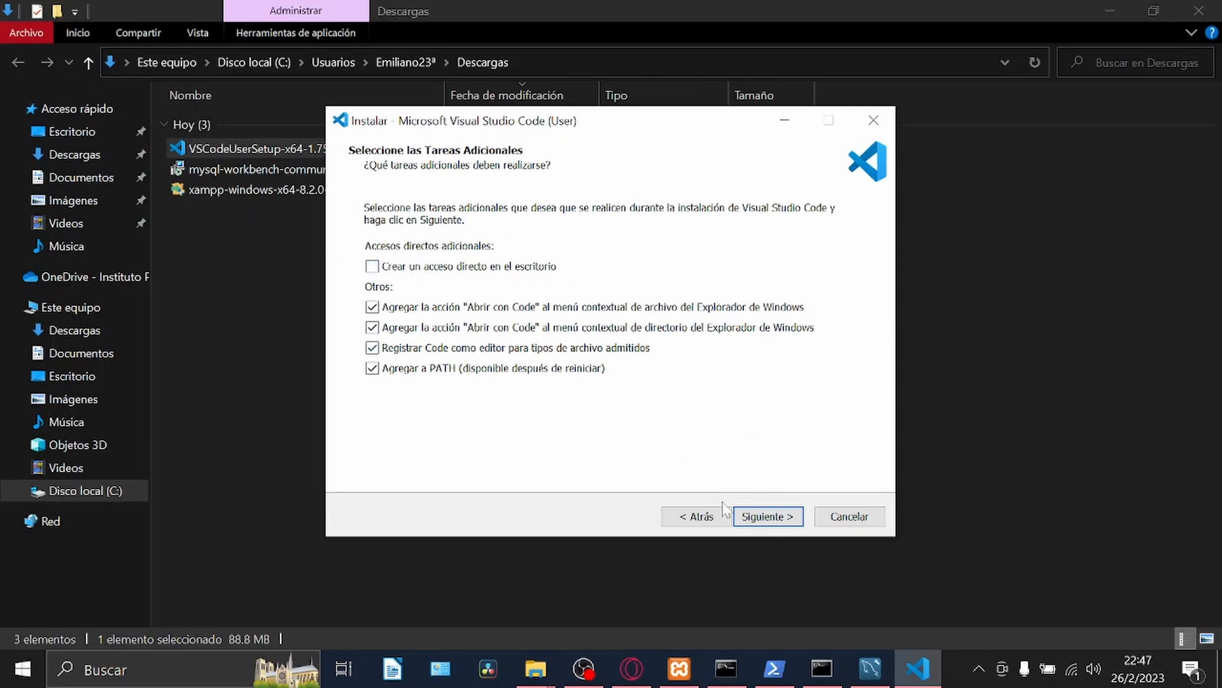
{"action": "left_click", "coordinate": [769, 517]}
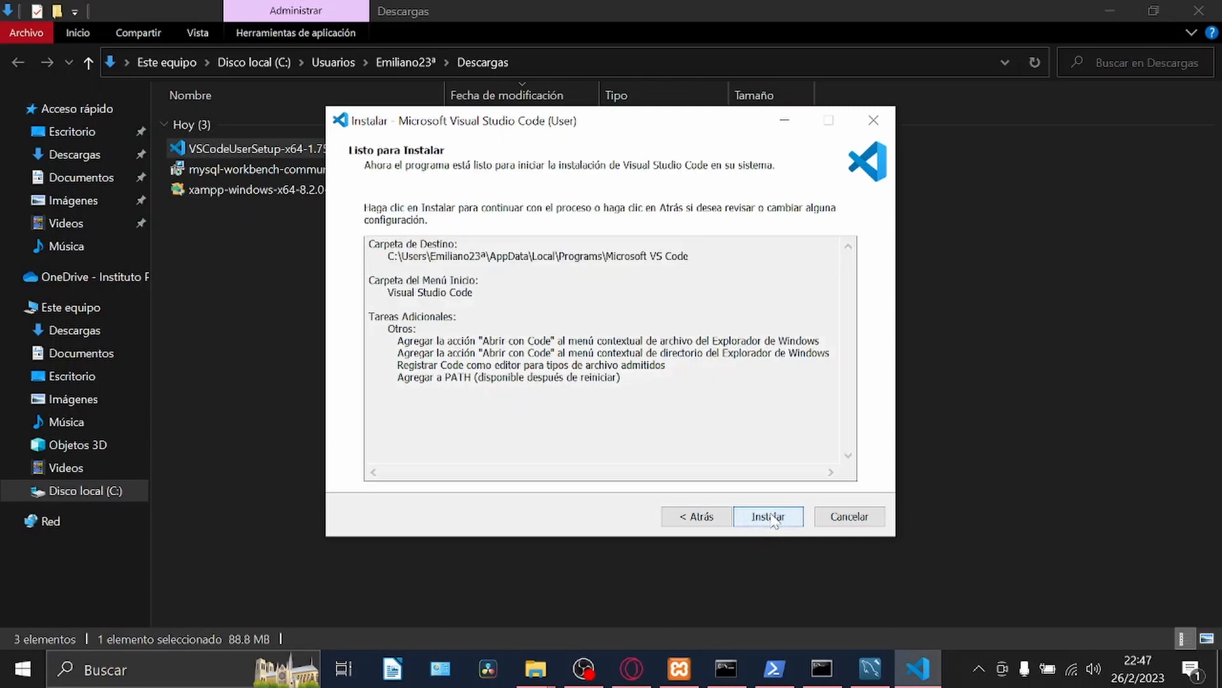
{"action": "left_click", "coordinate": [772, 517]}
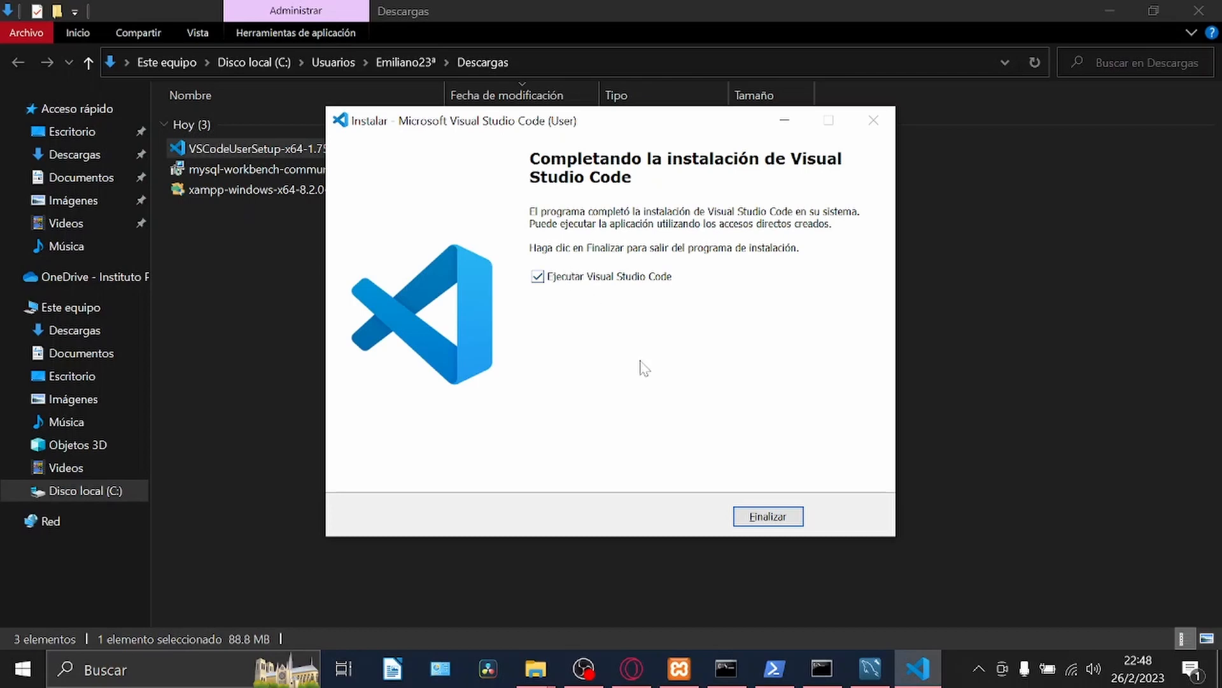
{"action": "left_click", "coordinate": [768, 516]}
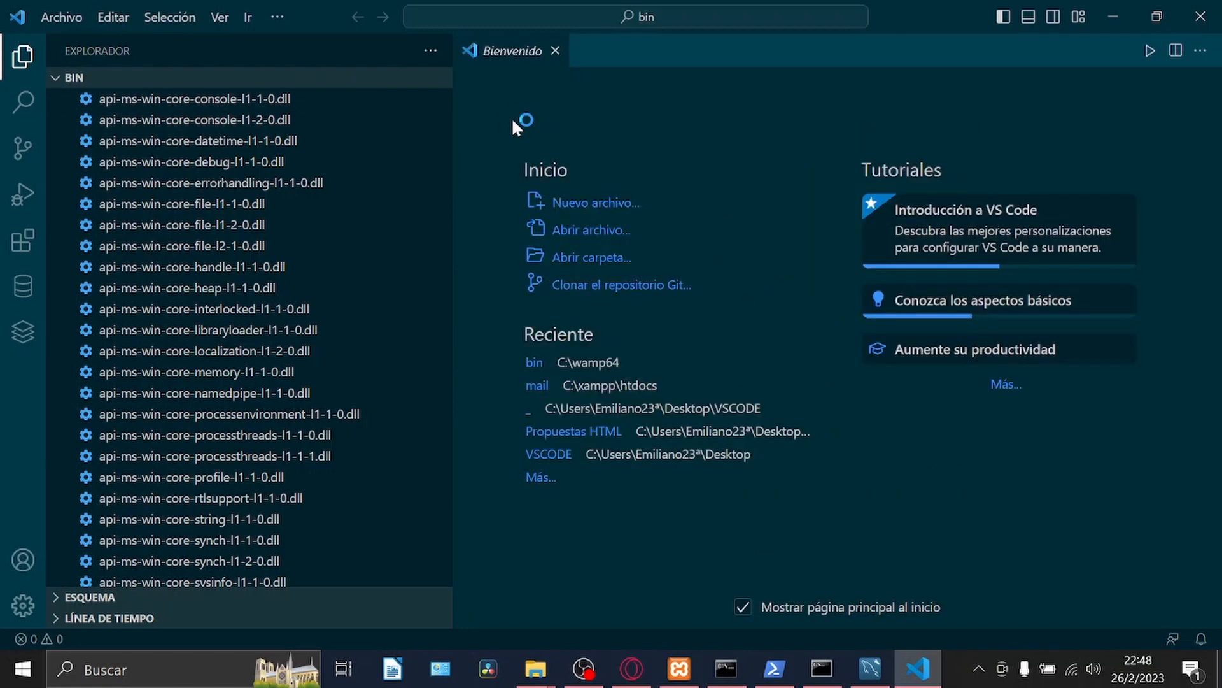
Close the welcome page, search the extensions marketplace for Spanish, and open the details of Spanish Language Pack for Visual Studio Code.
{"action": "left_click", "coordinate": [555, 51]}
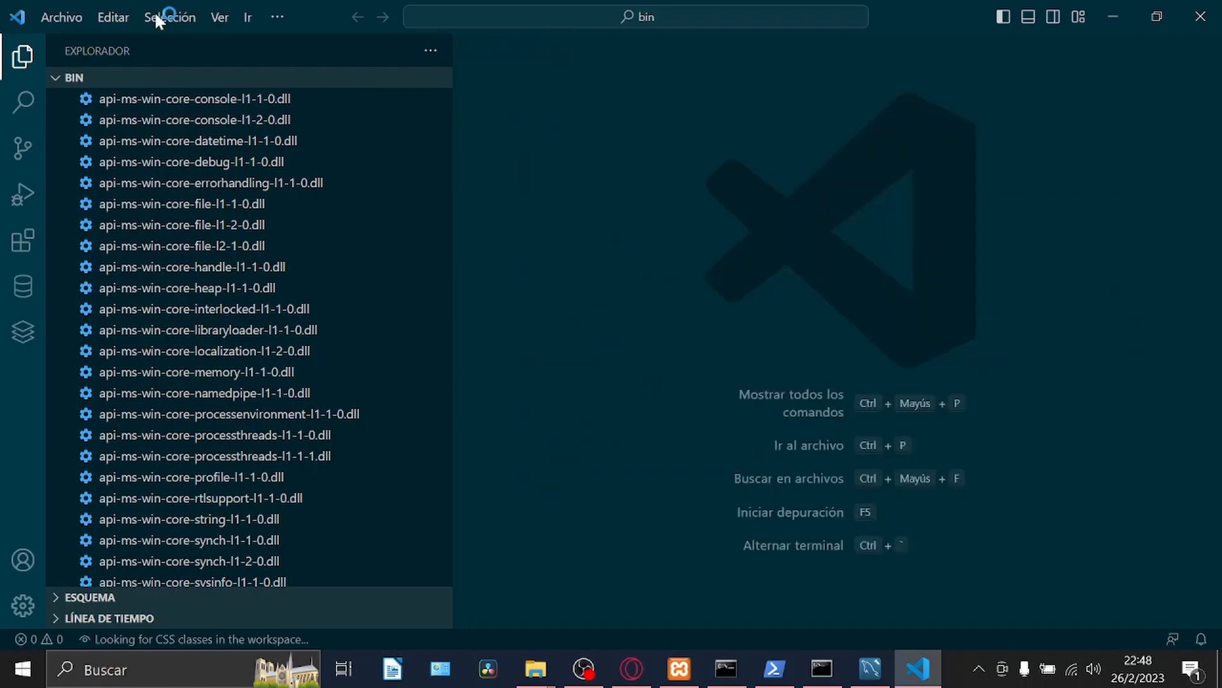
{"action": "left_click", "coordinate": [72, 17]}
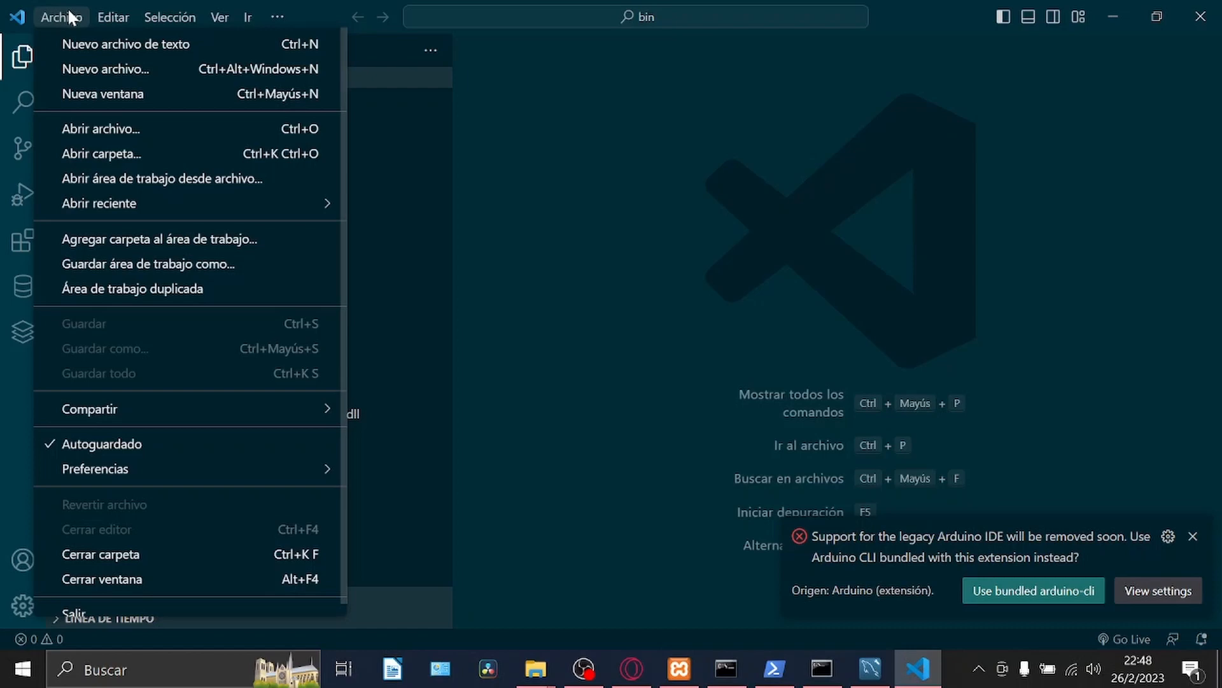
{"action": "left_click", "coordinate": [11, 234]}
{"action": "left_click", "coordinate": [9, 234]}
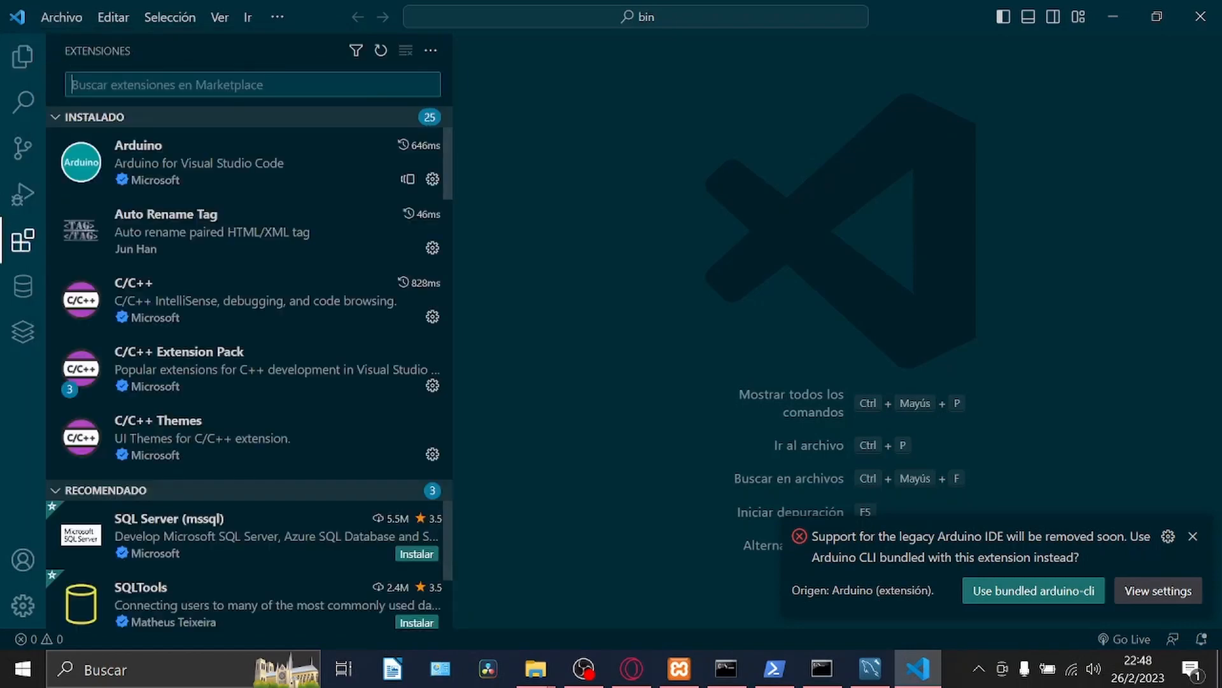
{"action": "type", "text": "Sp"}
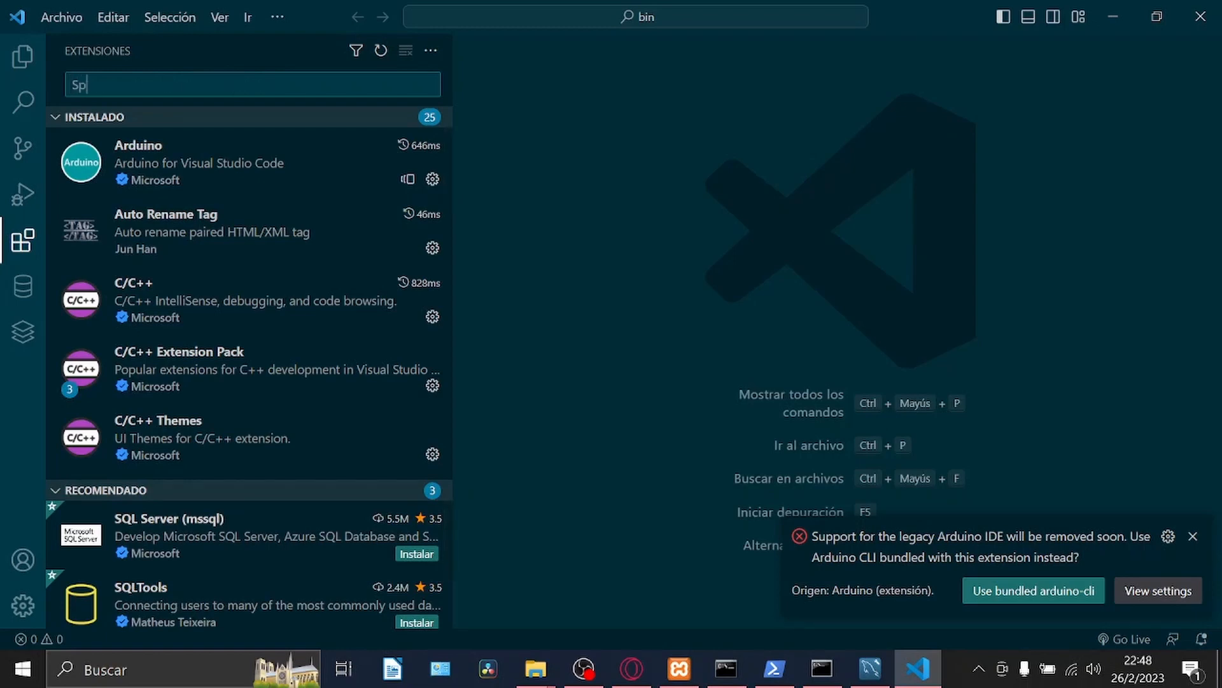
{"action": "type", "text": "anish"}
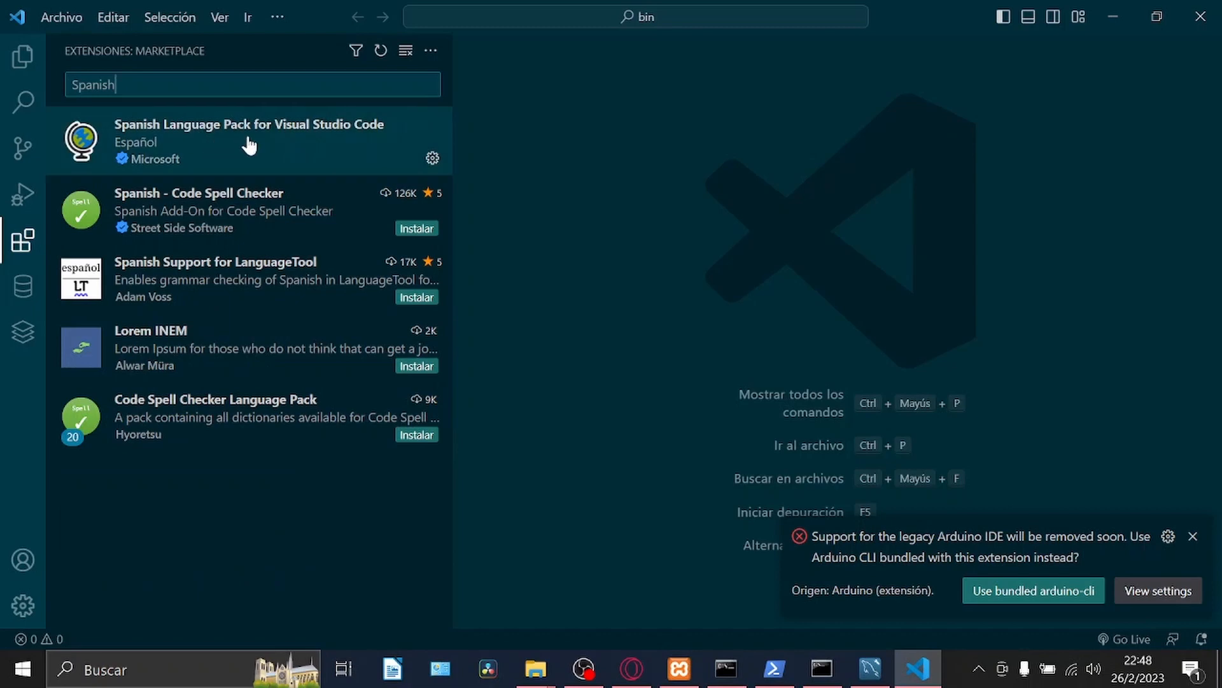
{"action": "mouse_move", "coordinate": [251, 139]}
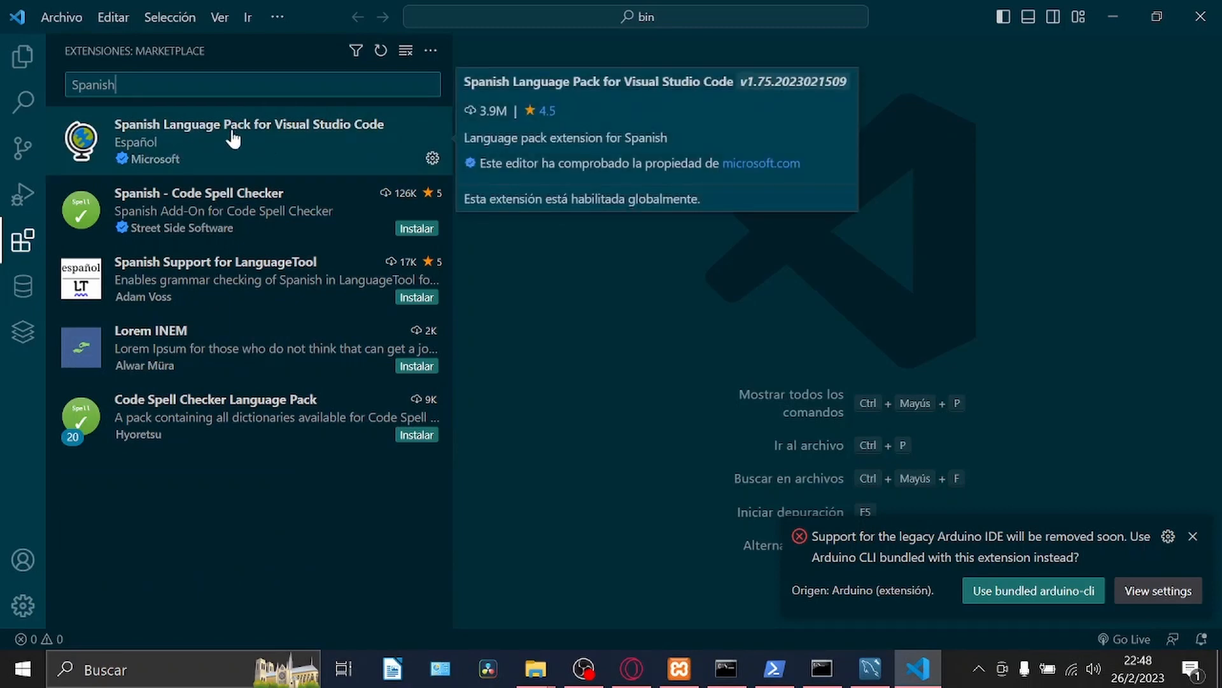
{"action": "left_click", "coordinate": [304, 132]}
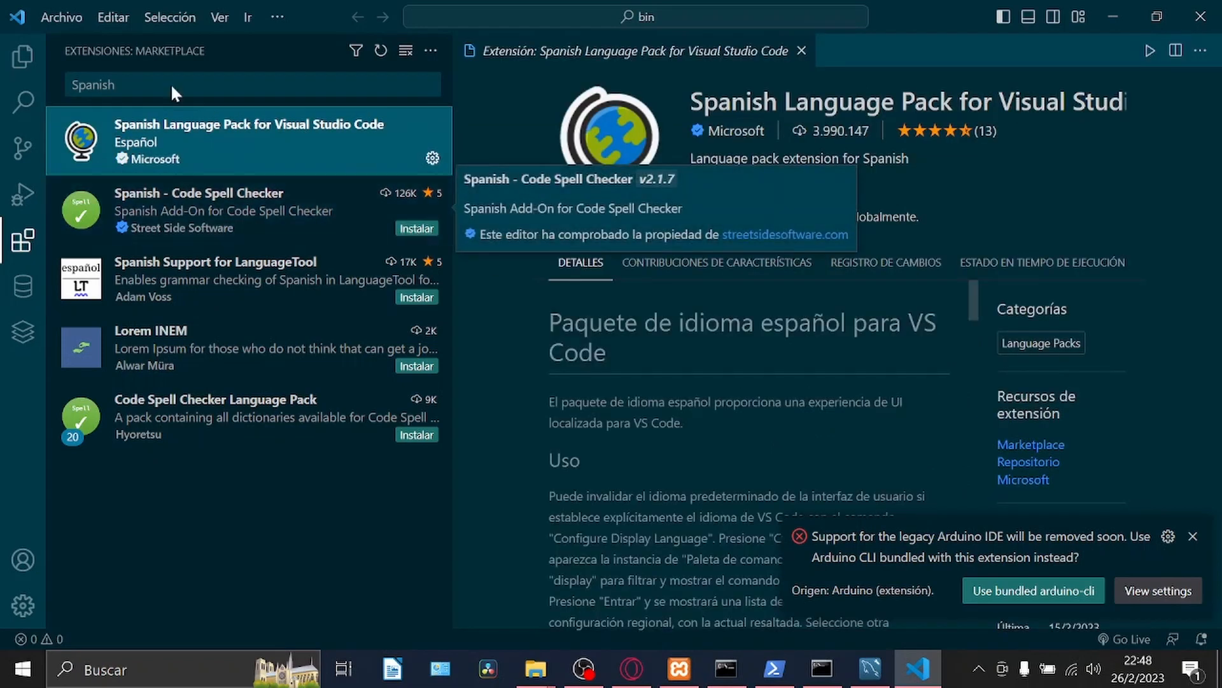
Open the folder C:\xampp\mysql\bin as the workspace in the file explorer.
{"action": "left_click", "coordinate": [23, 56]}
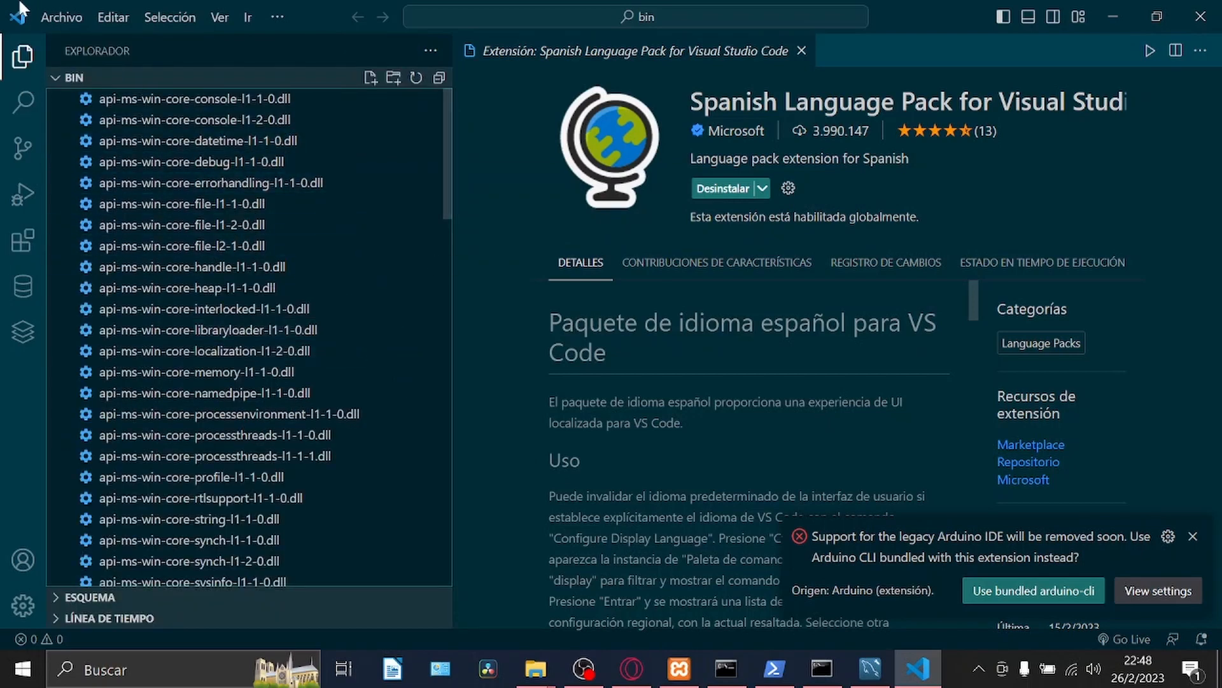
{"action": "left_click", "coordinate": [61, 18]}
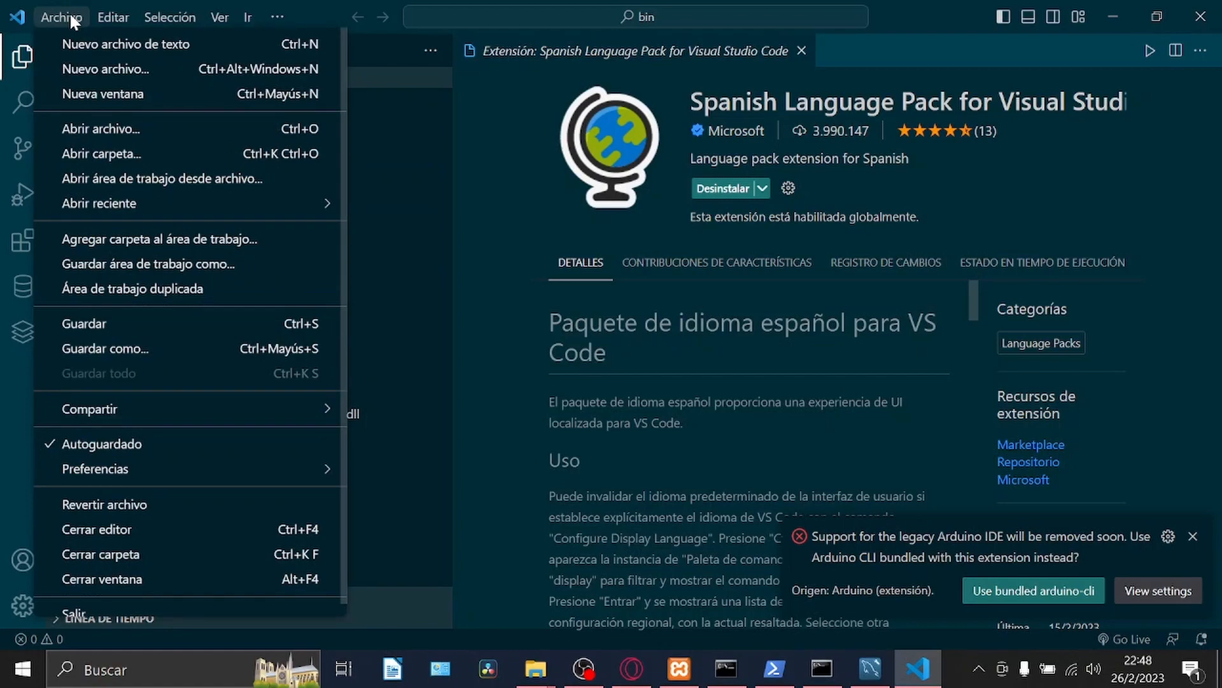
{"action": "left_click", "coordinate": [121, 153]}
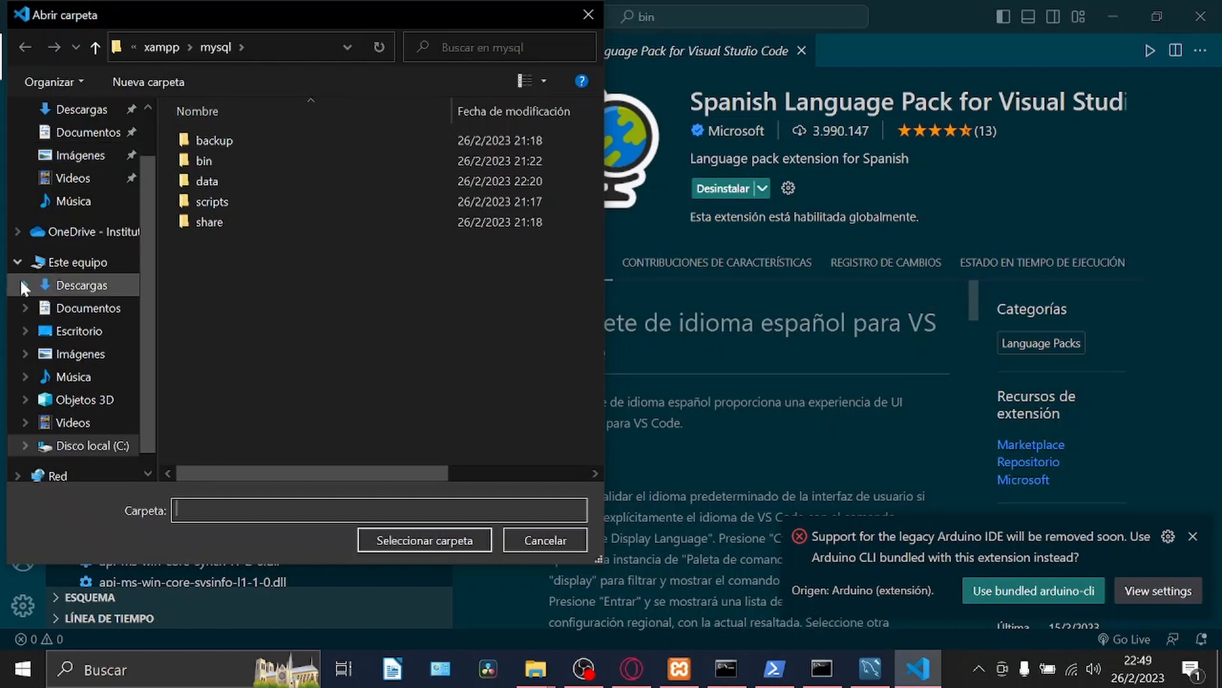
{"action": "left_click", "coordinate": [81, 446]}
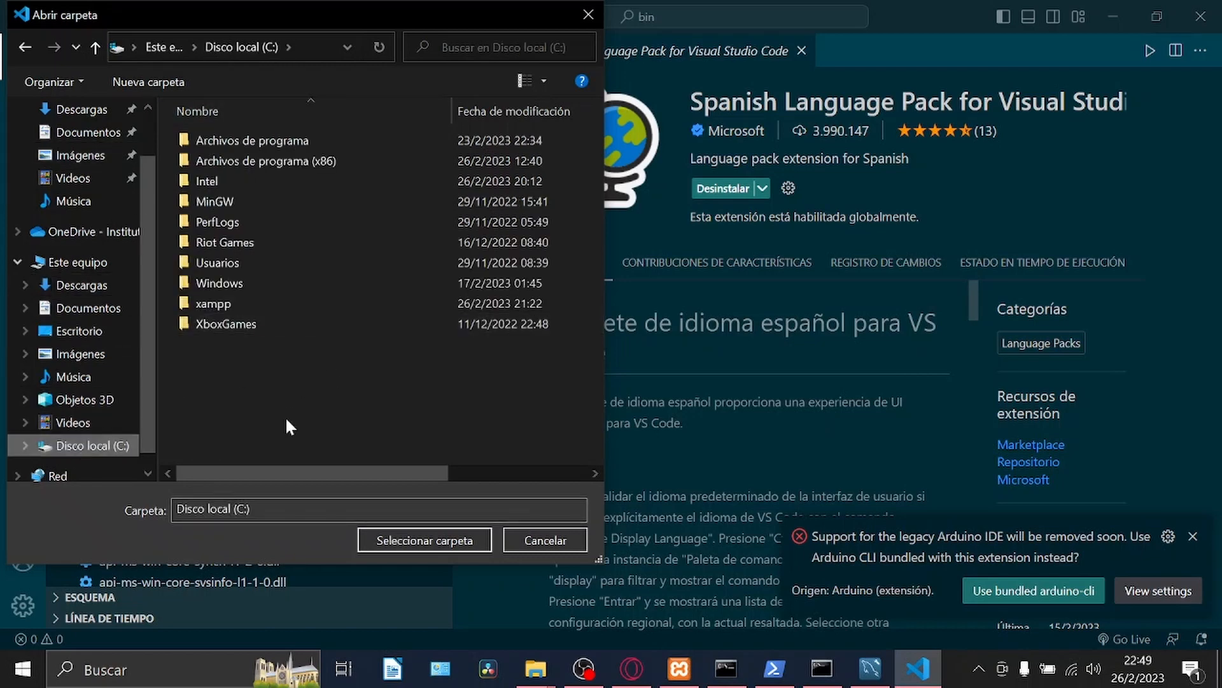
{"action": "double_click", "coordinate": [231, 305]}
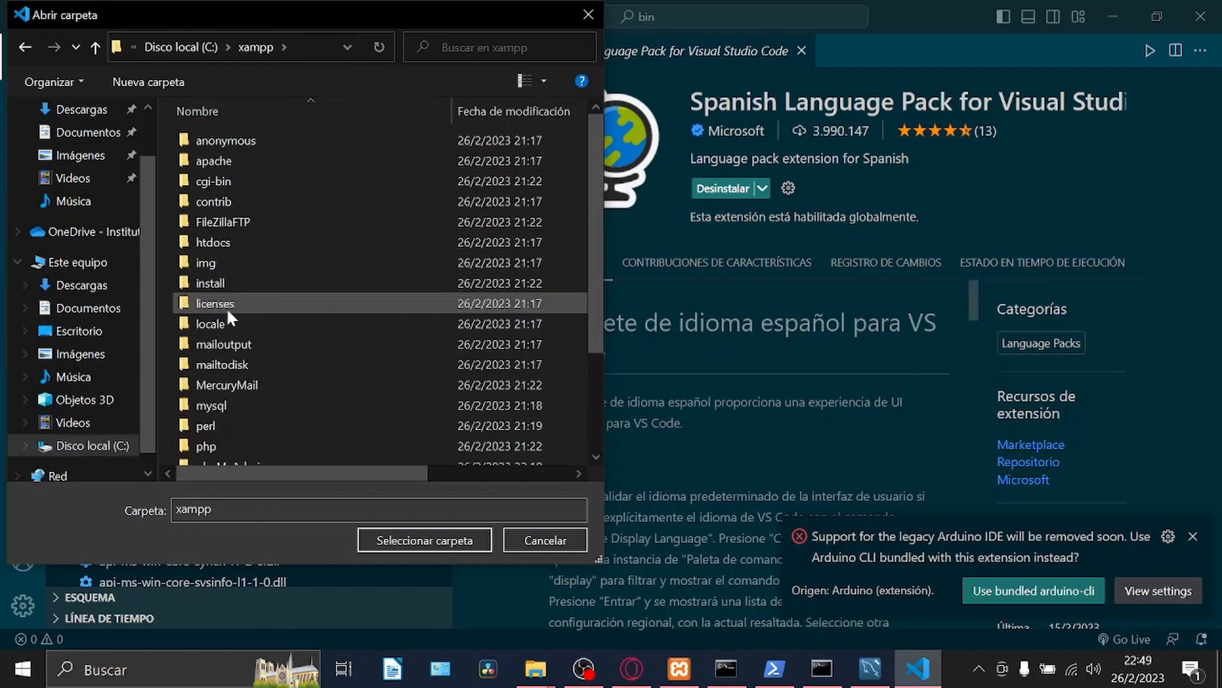
{"action": "double_click", "coordinate": [227, 406]}
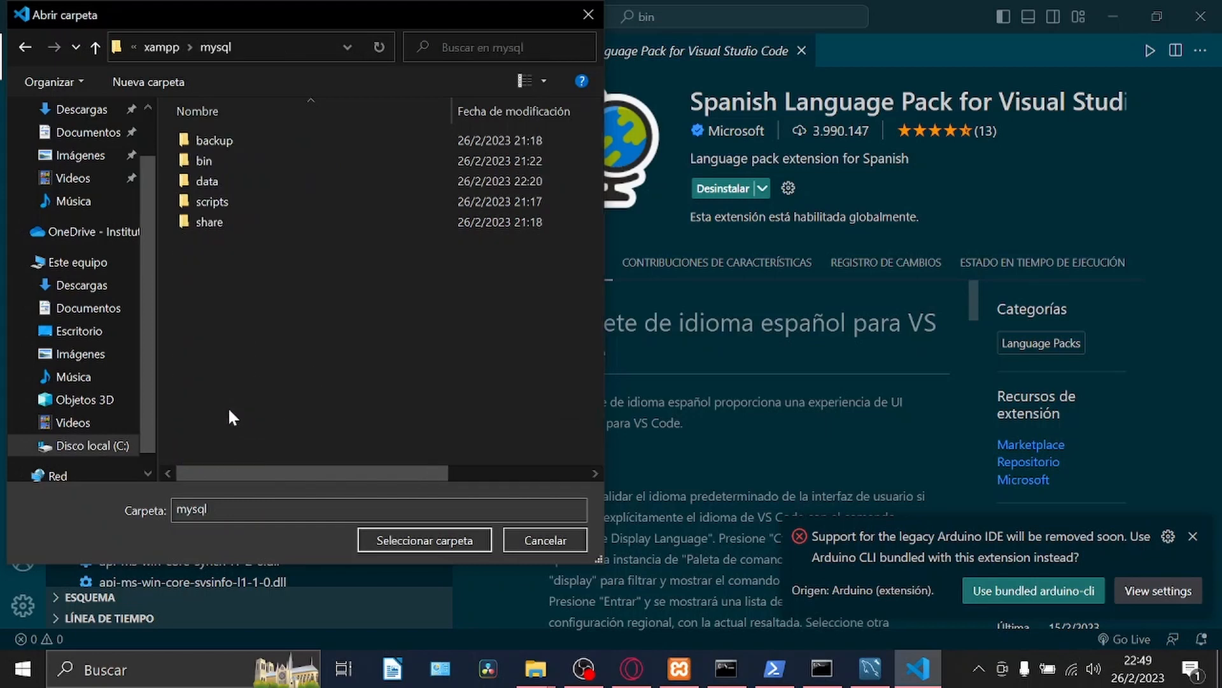
{"action": "left_click", "coordinate": [227, 162]}
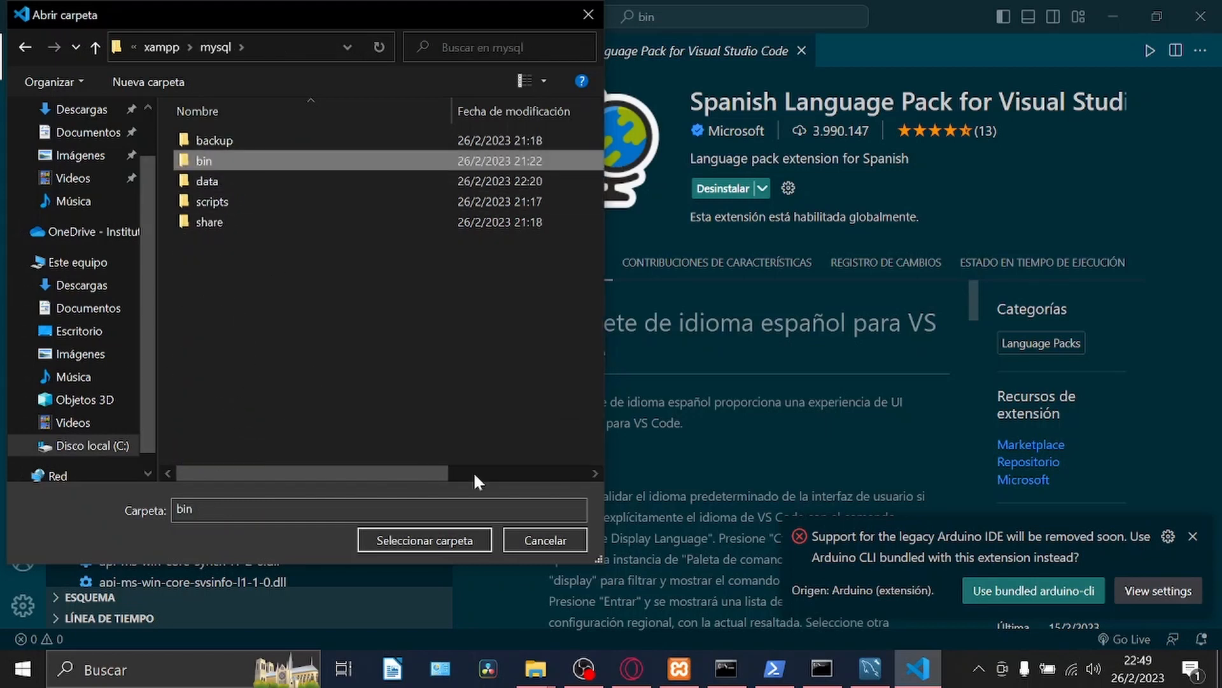
{"action": "left_click", "coordinate": [451, 541]}
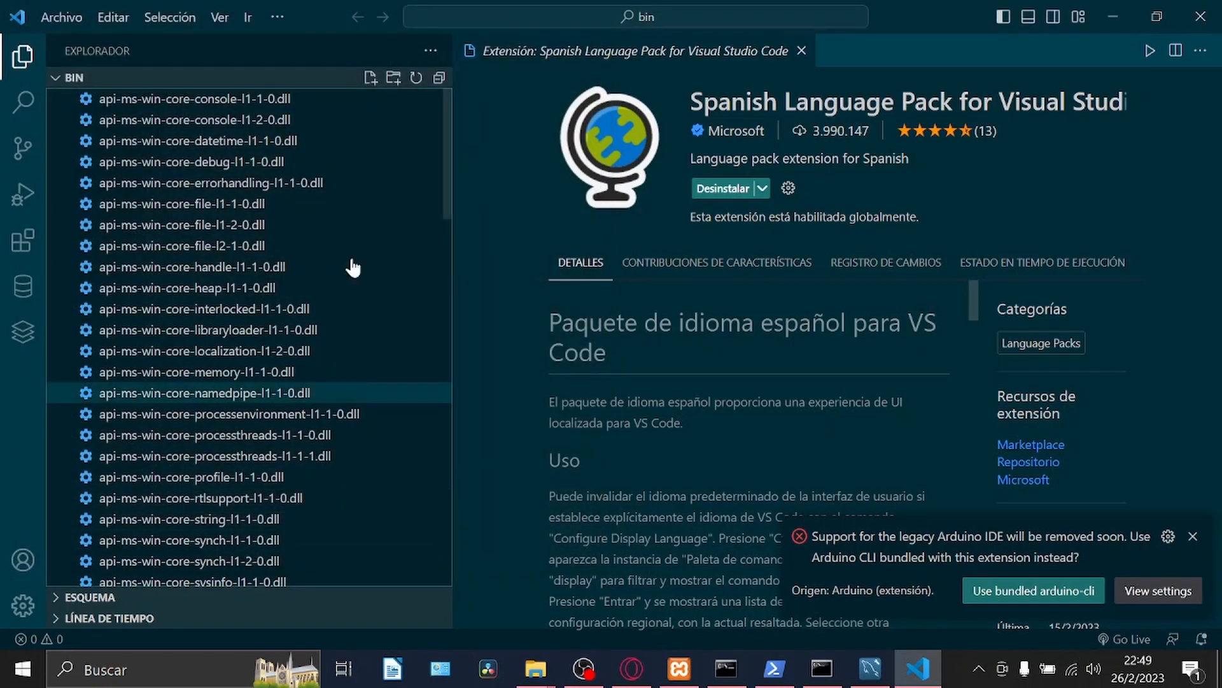
Close the extension page and the Arduino notification, and open an integrated terminal with the file explorer hidden.
{"action": "scroll", "coordinate": [211, 312], "scroll_direction": "down", "scroll_amount": 2}
{"action": "scroll", "coordinate": [232, 245], "scroll_direction": "up", "scroll_amount": 2}
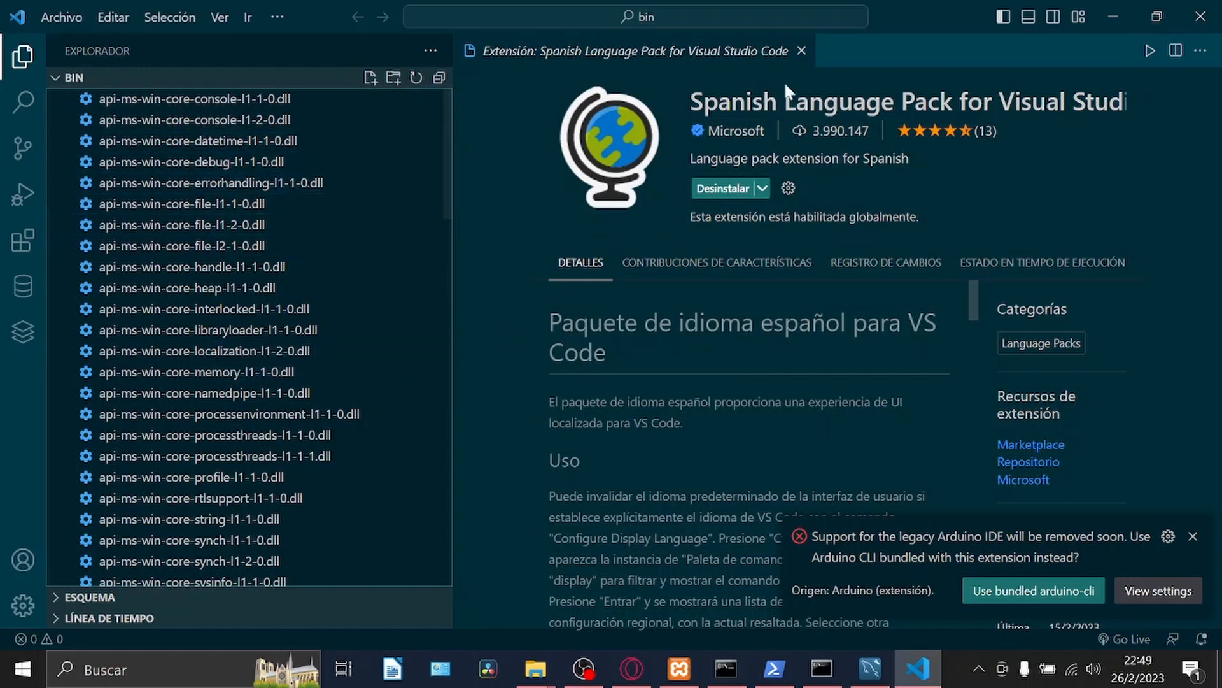
{"action": "left_click", "coordinate": [801, 51]}
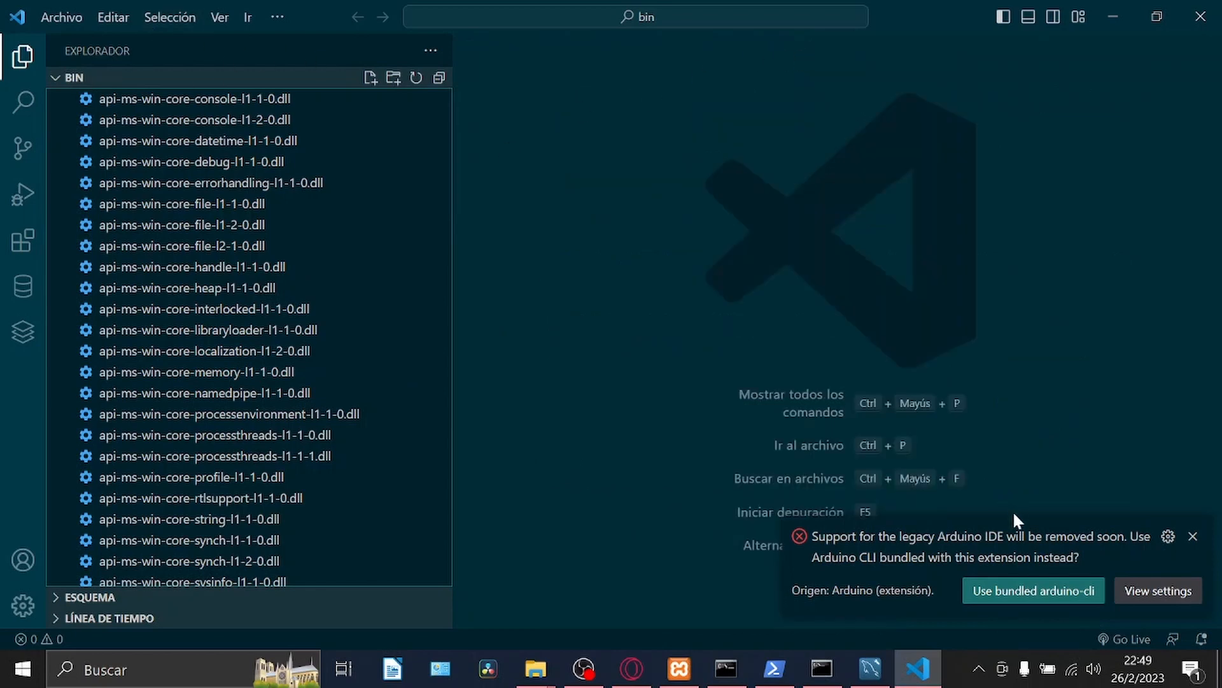
{"action": "left_click", "coordinate": [1191, 535]}
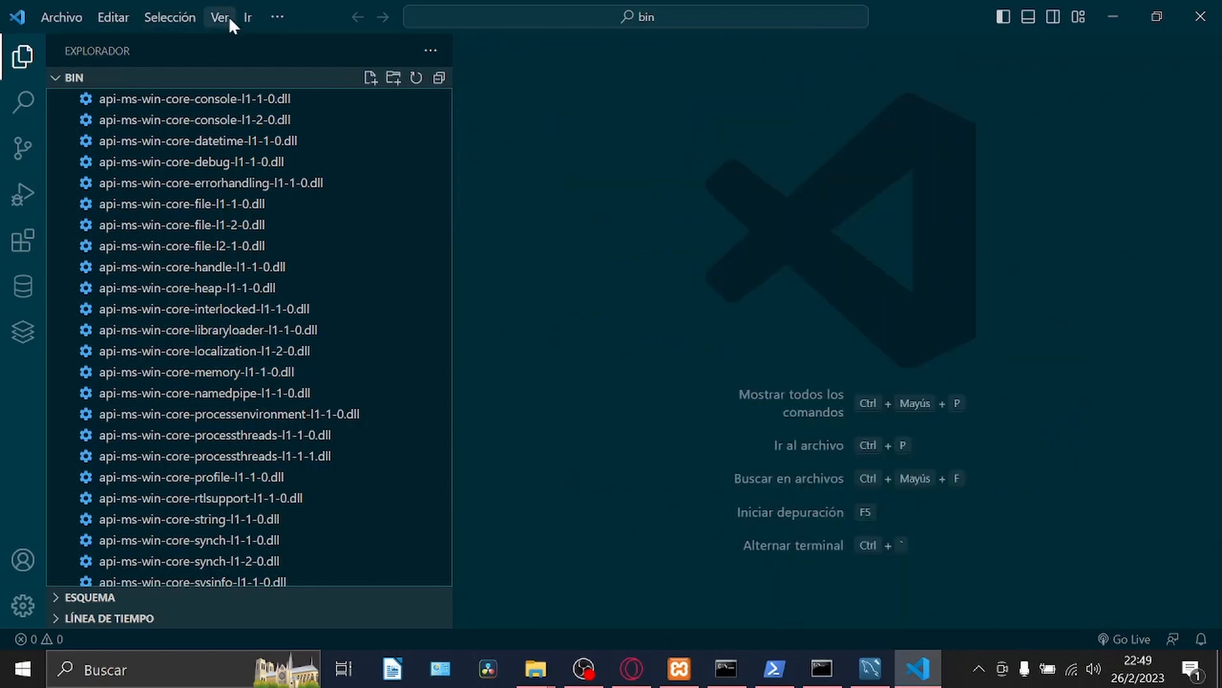
{"action": "left_click", "coordinate": [220, 17]}
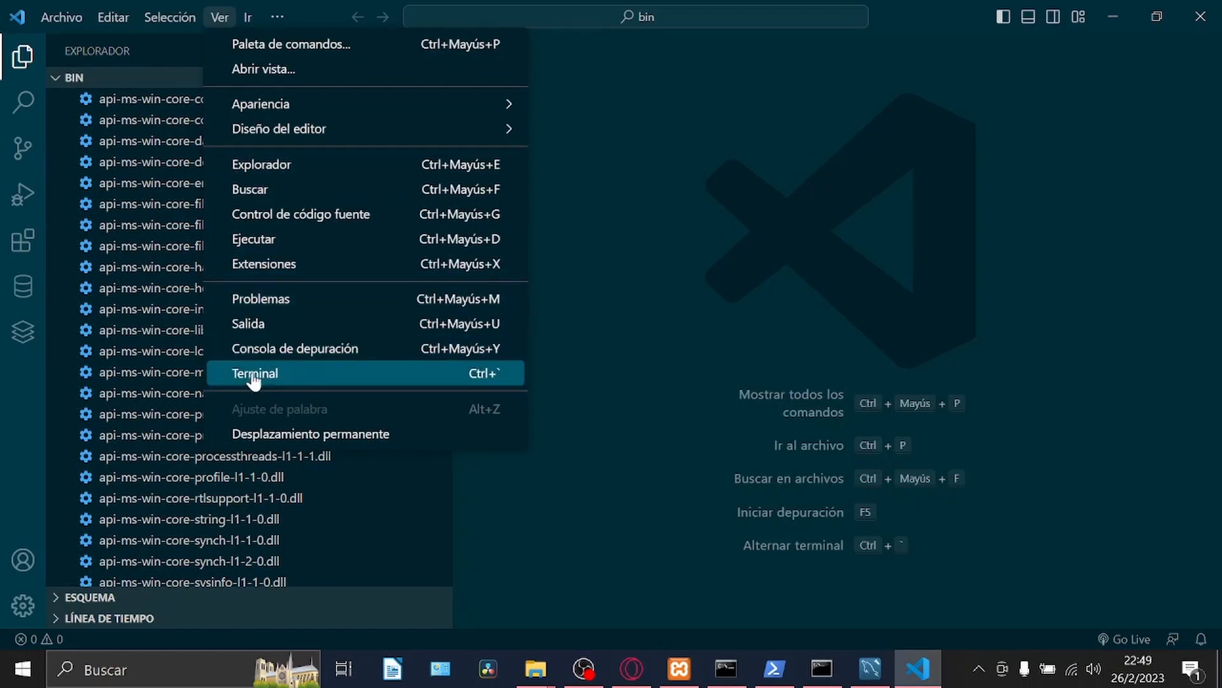
{"action": "left_click", "coordinate": [289, 372]}
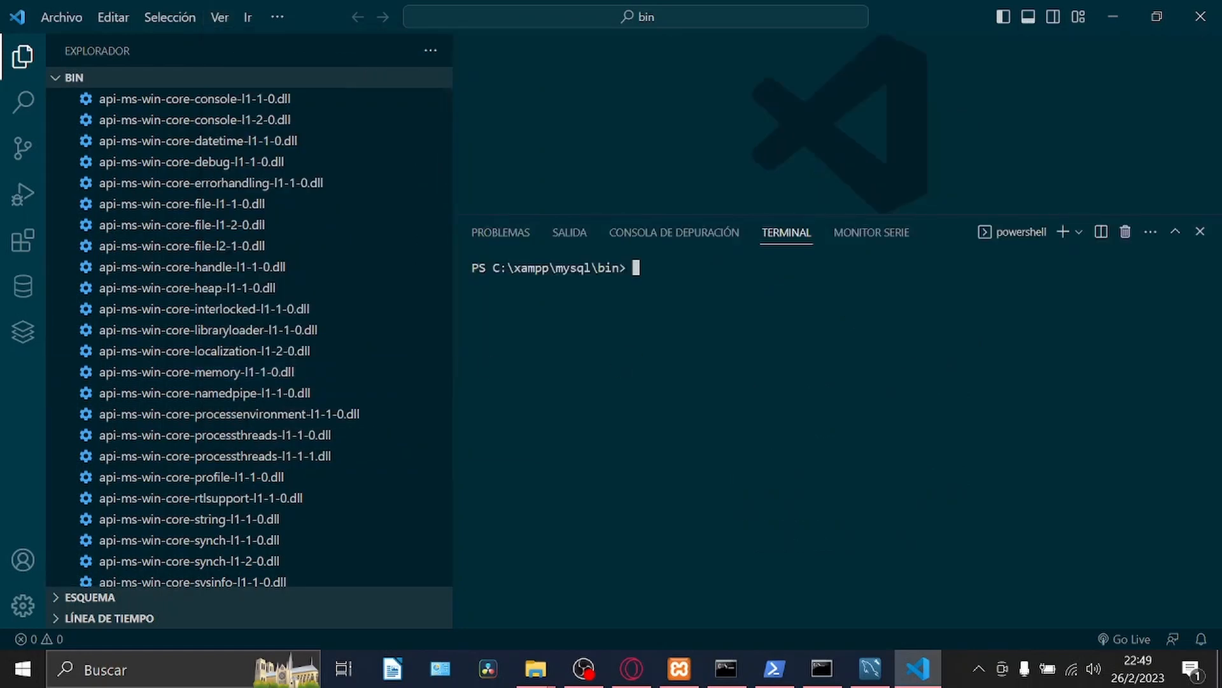
{"action": "left_click", "coordinate": [21, 56]}
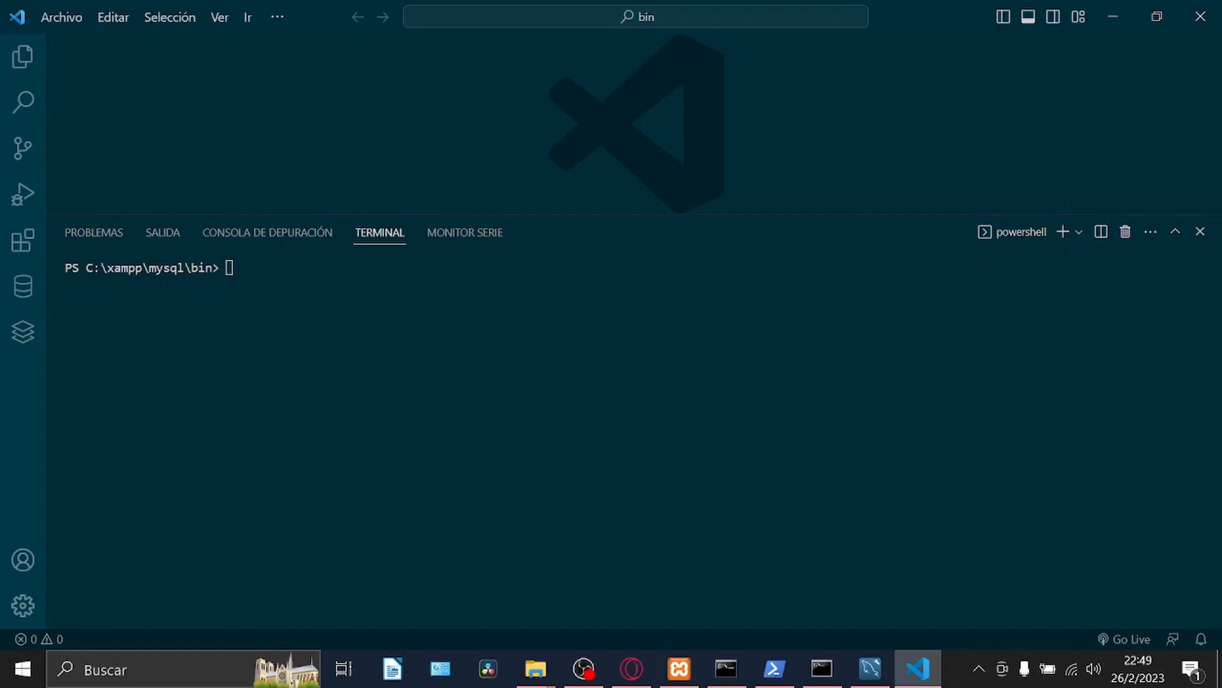
Check the earlier commands in the Windows PowerShell window, and run cd C:\xampp\mysql\bin in the Visual Studio Code terminal.
{"action": "left_click", "coordinate": [774, 669]}
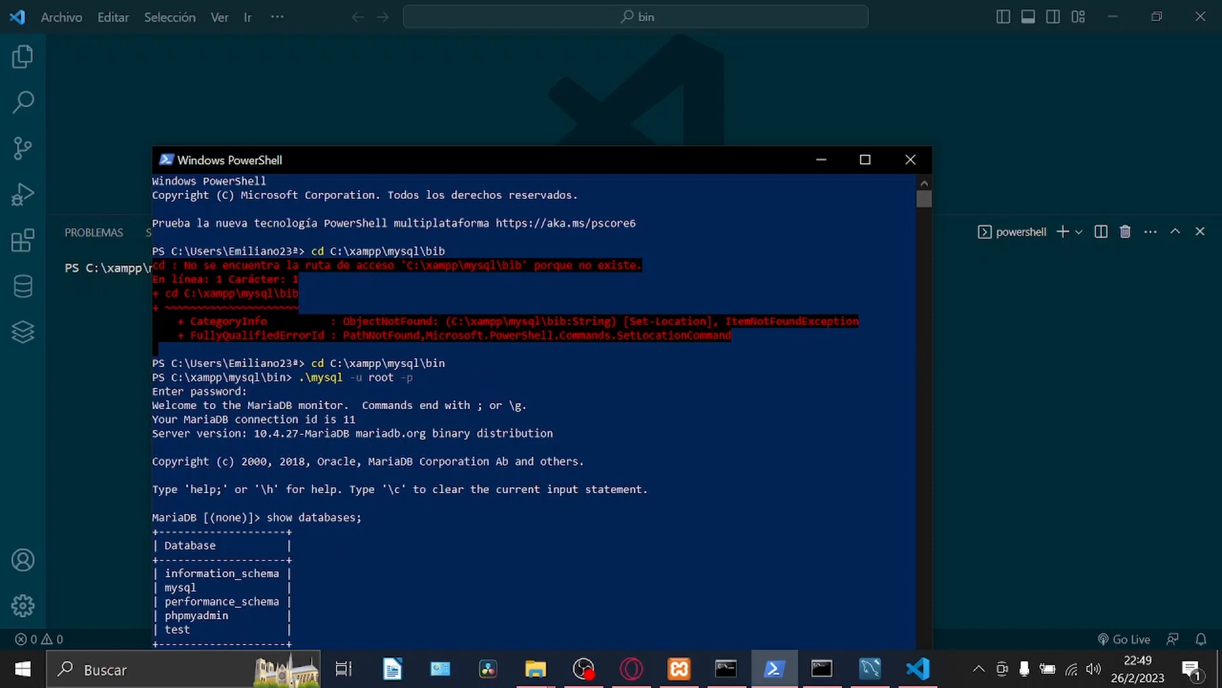
{"action": "key", "text": "alt+Tab"}
{"action": "type", "text": "cd "}
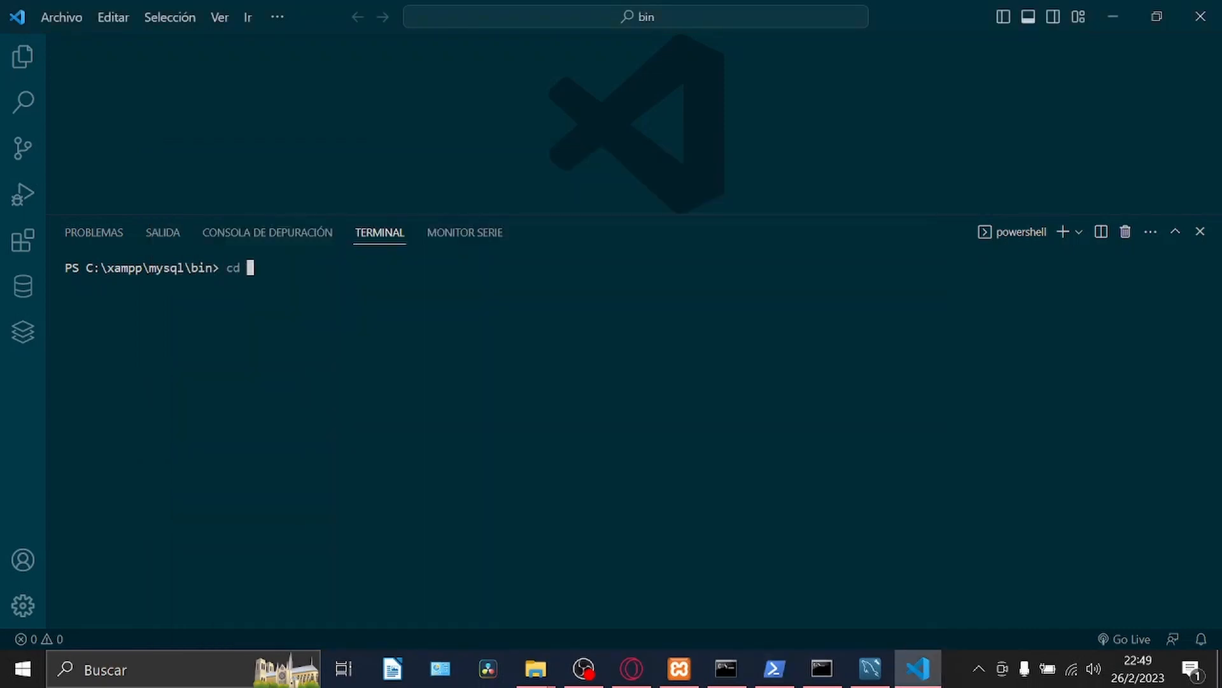
{"action": "type", "text": "C:\\xampp\\mysql\\"}
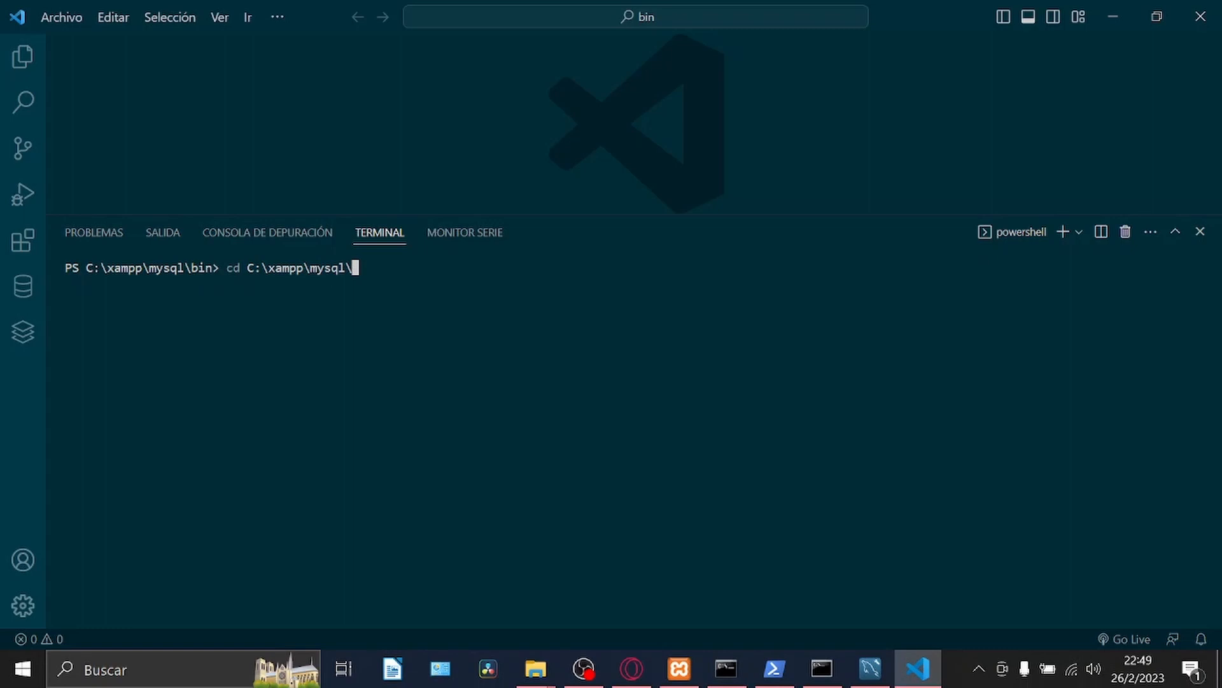
{"action": "type", "text": "bin"}
{"action": "key", "text": "Return"}
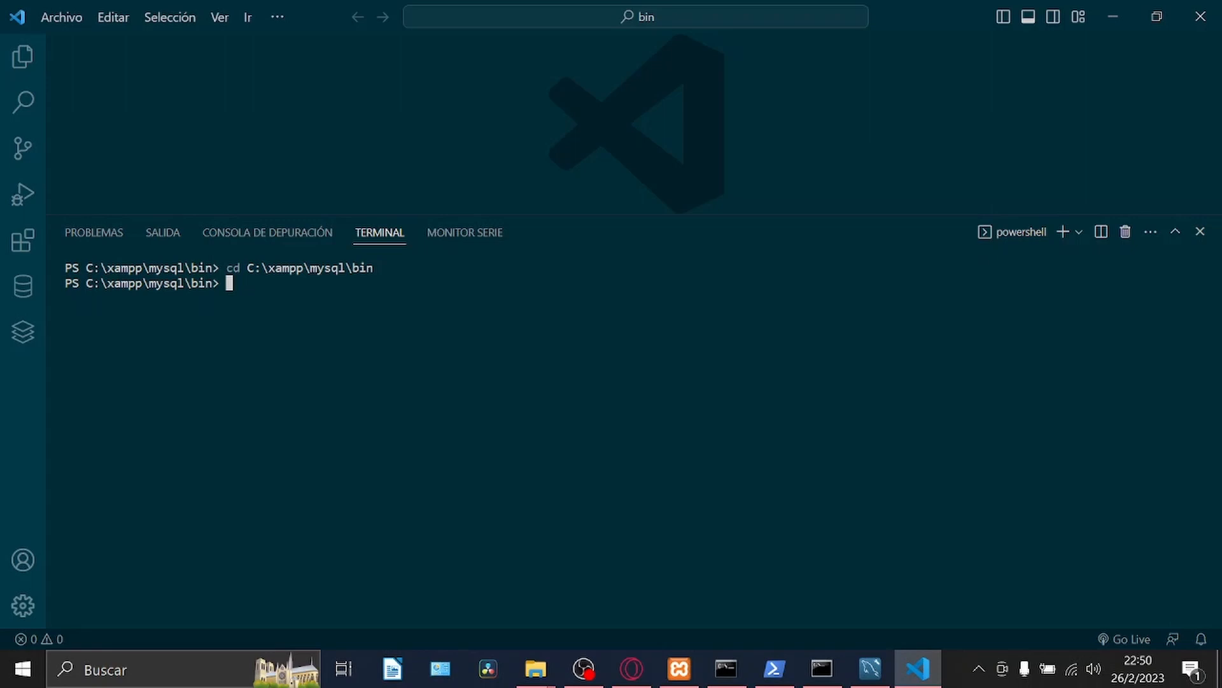
Log in to the MySQL server from the terminal with .\mysql -u root -p, submitting the password prompt without entering anything.
{"action": "type", "text": ".\\mysq"}
{"action": "key", "text": "Tab"}
{"action": "key", "text": "BackSpace"}
{"action": "key", "text": "BackSpace"}
{"action": "key", "text": "BackSpace"}
{"action": "key", "text": "BackSpace"}
{"action": "type", "text": "-u root "}
{"action": "type", "text": "0"}
{"action": "key", "text": "BackSpace"}
{"action": "type", "text": "-p"}
{"action": "key", "text": "Return"}
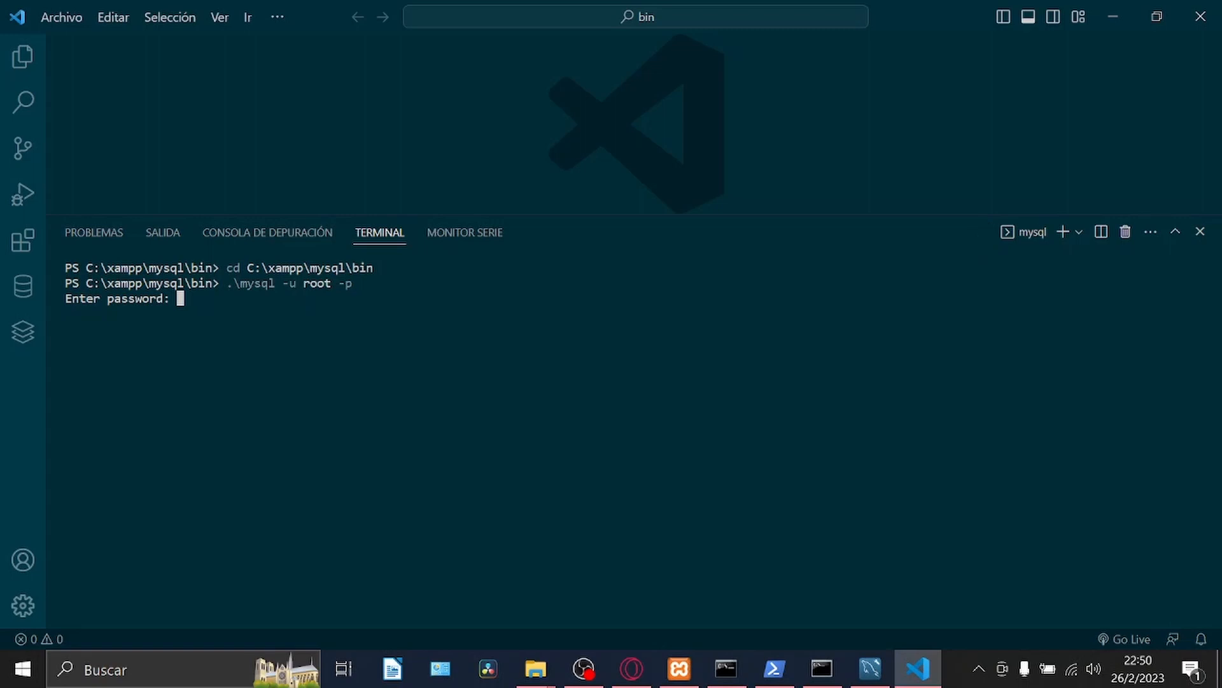
{"action": "key", "text": "Return"}
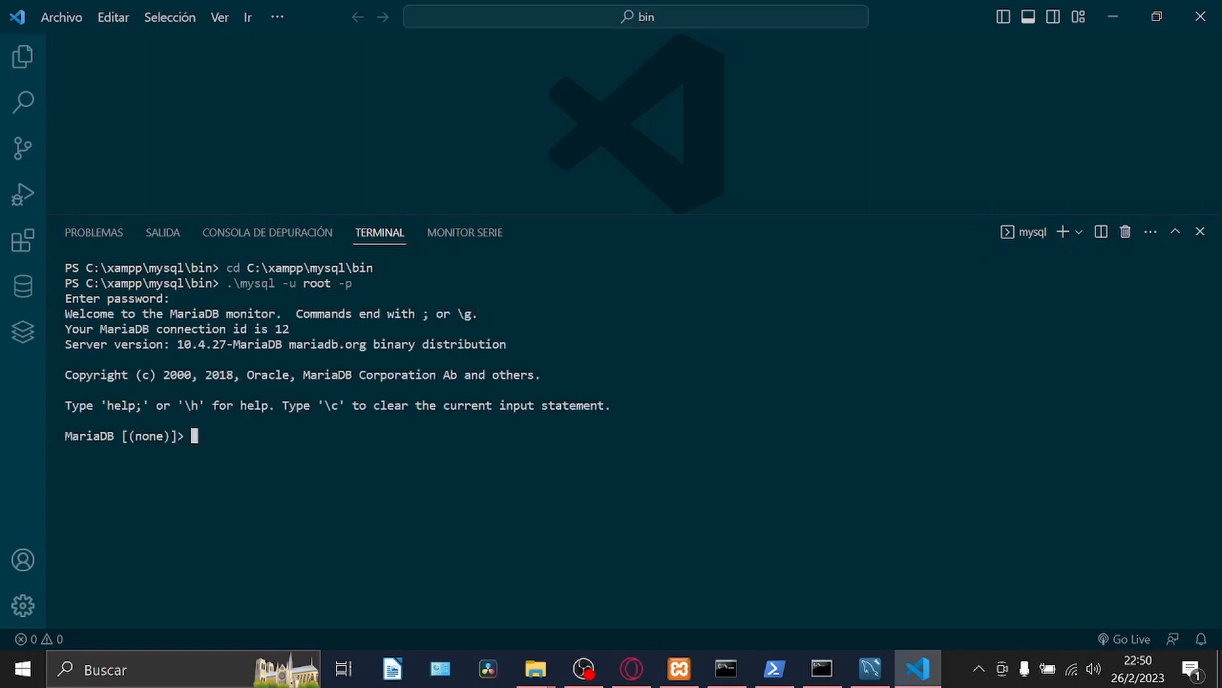
Run show databases; at the MariaDB prompt.
{"action": "type", "text": "show databases;"}
{"action": "key", "text": "Return"}
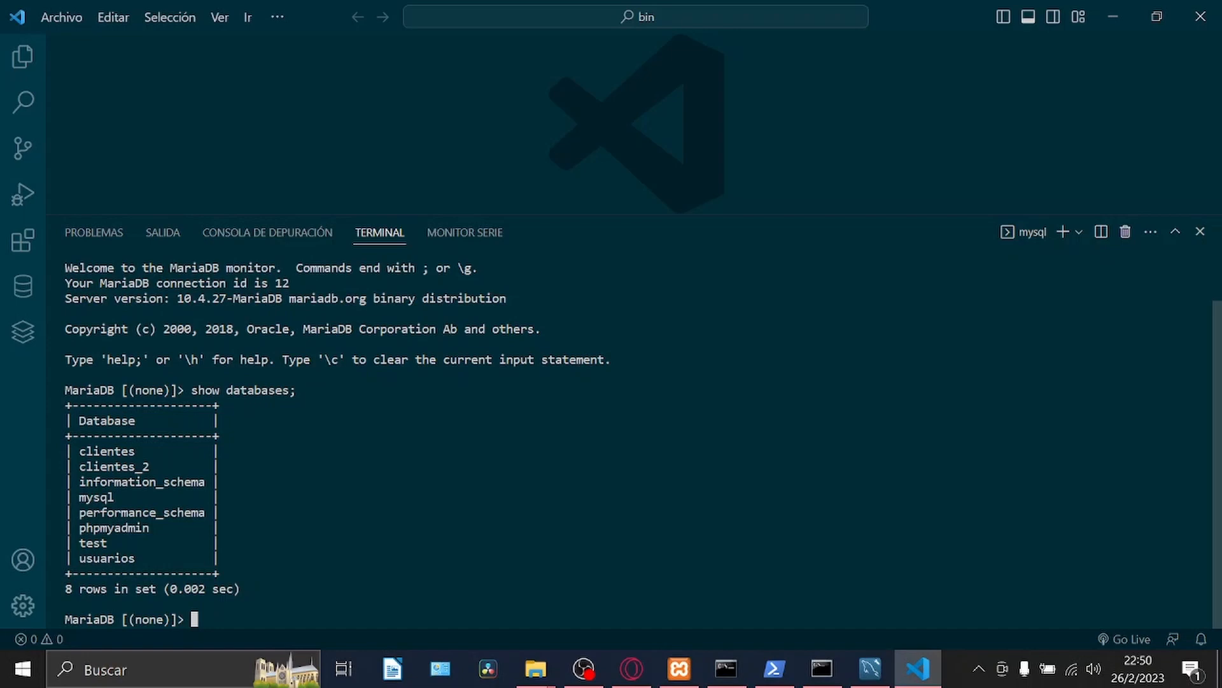
Open a Command Prompt terminal in the editor and check the earlier login commands in the separate Command Prompt window.
{"action": "left_click", "coordinate": [1079, 231]}
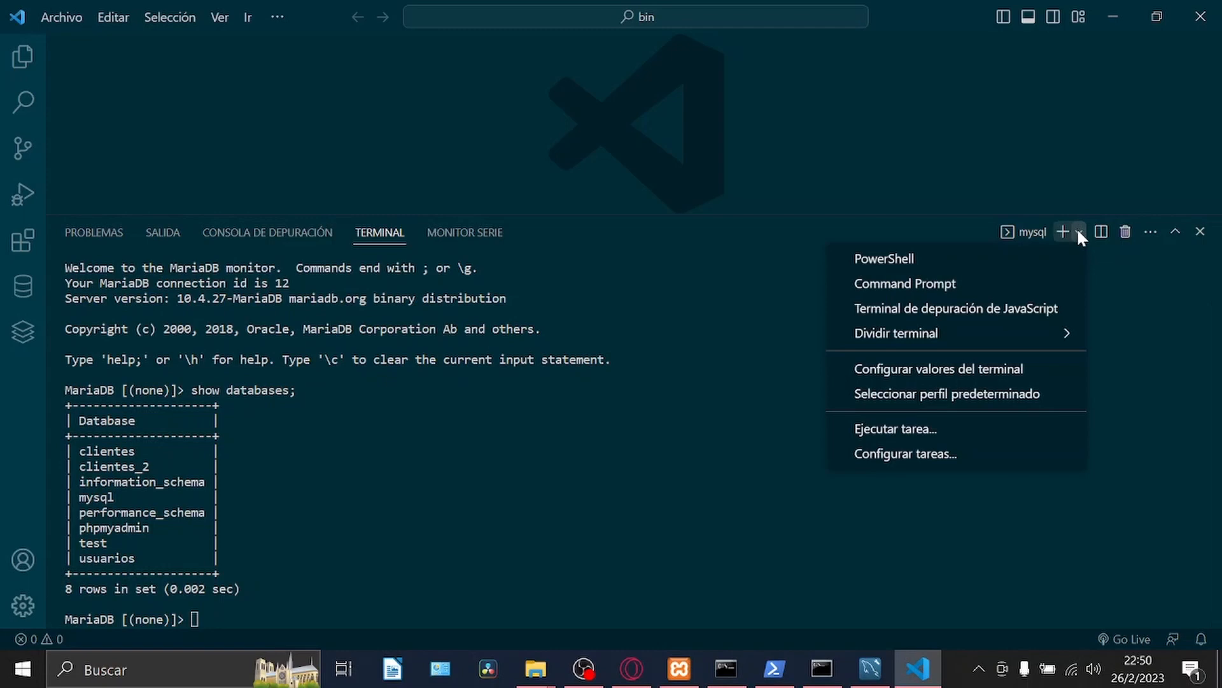
{"action": "left_click", "coordinate": [918, 294]}
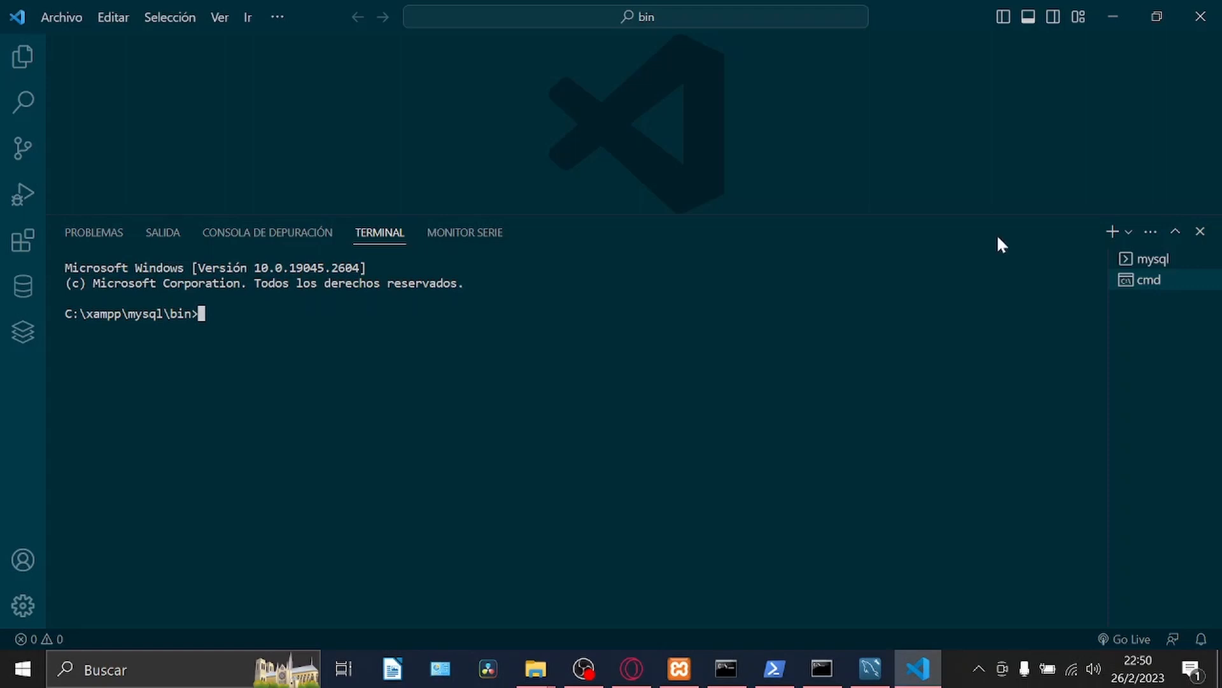
{"action": "left_click", "coordinate": [825, 667]}
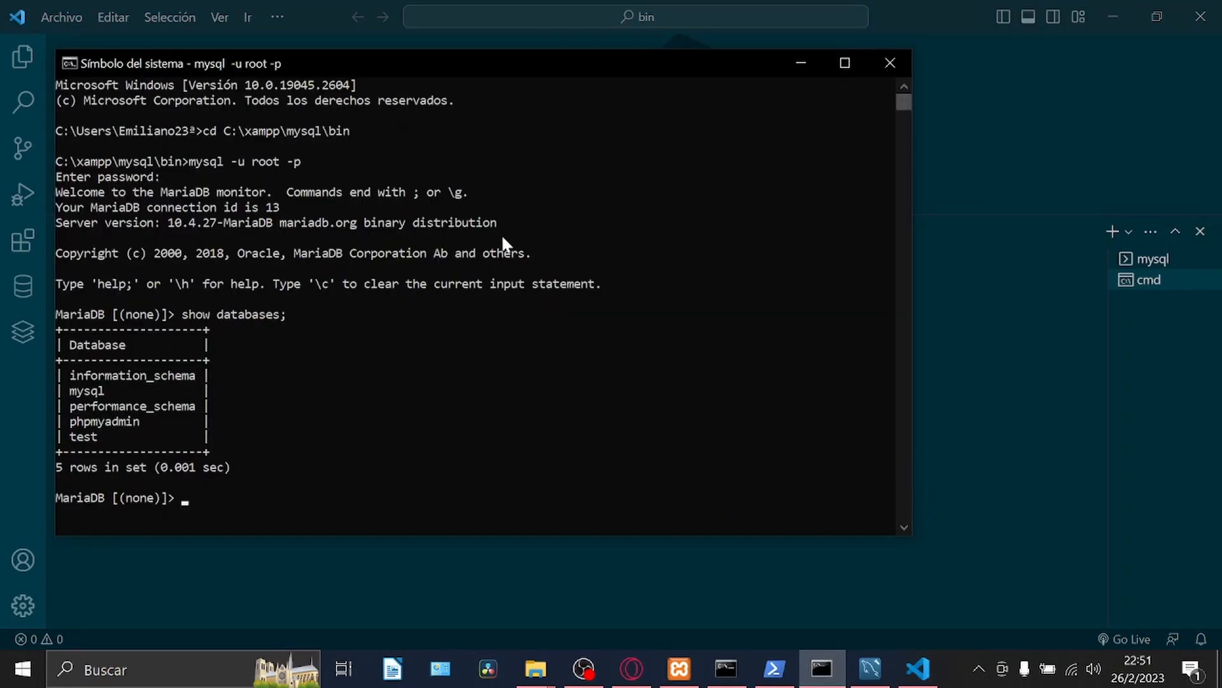
{"action": "key", "text": "alt+Tab"}
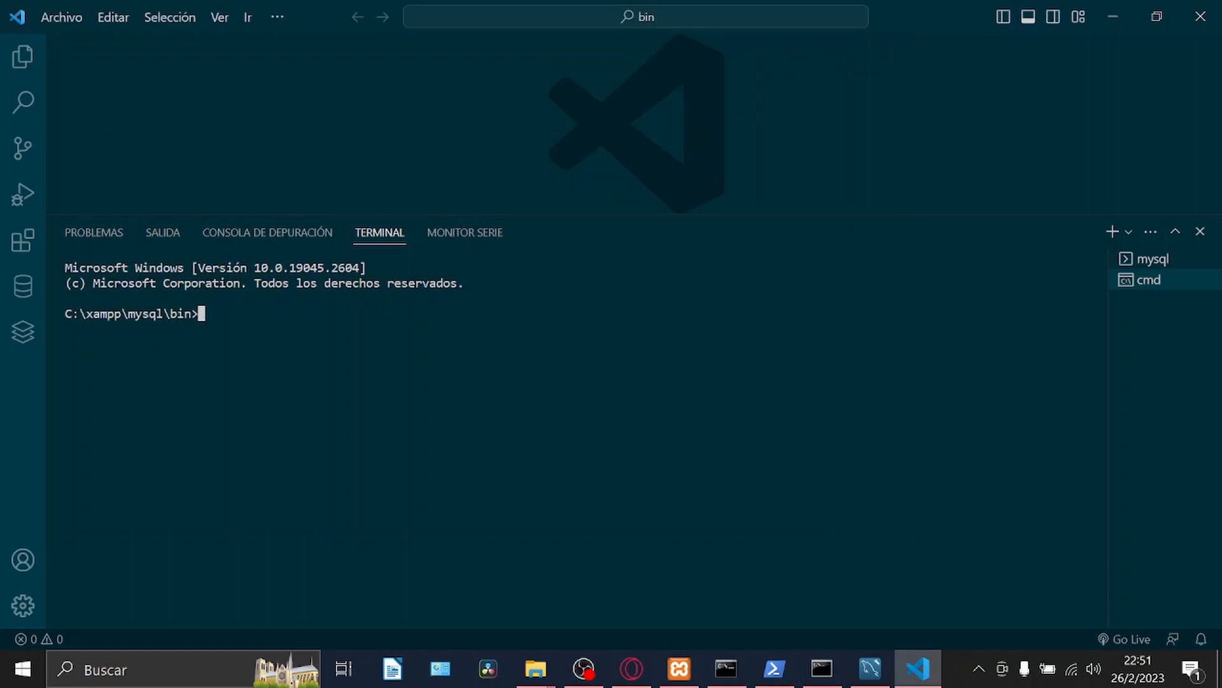
Run cd C:\xampp\mysql\bin in the integrated Command Prompt terminal.
{"action": "type", "text": "cd C:\\xampp\\mysql"}
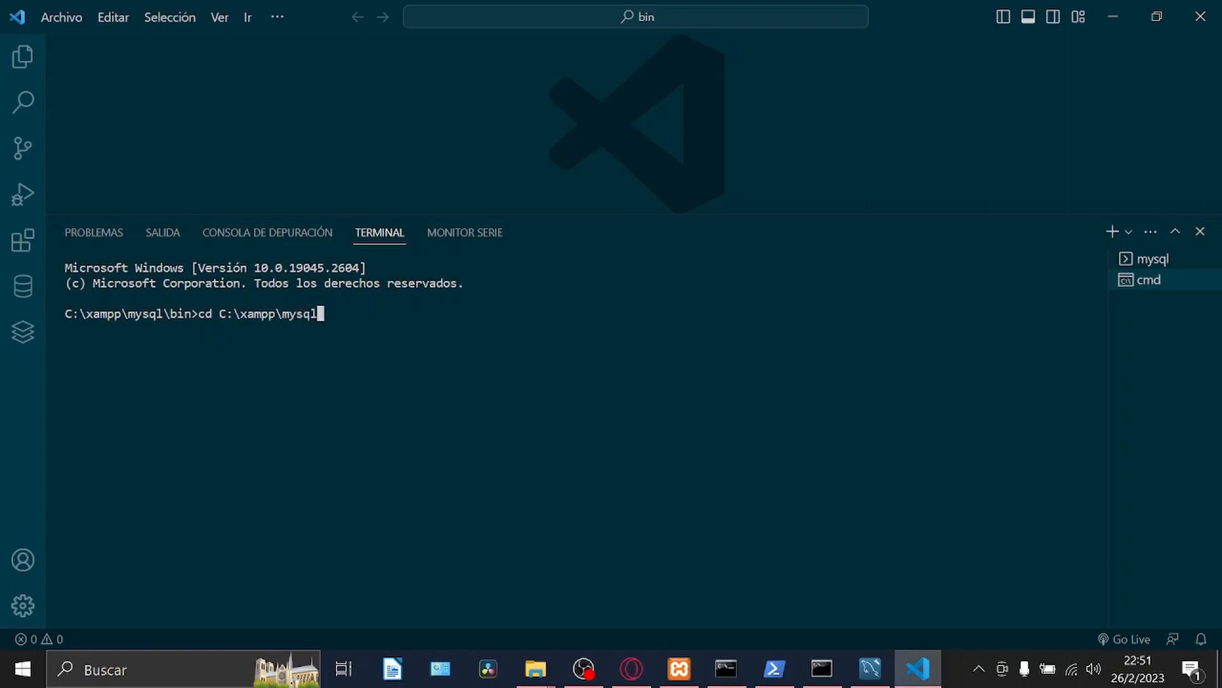
{"action": "type", "text": "\\bin"}
{"action": "key", "text": "Return"}
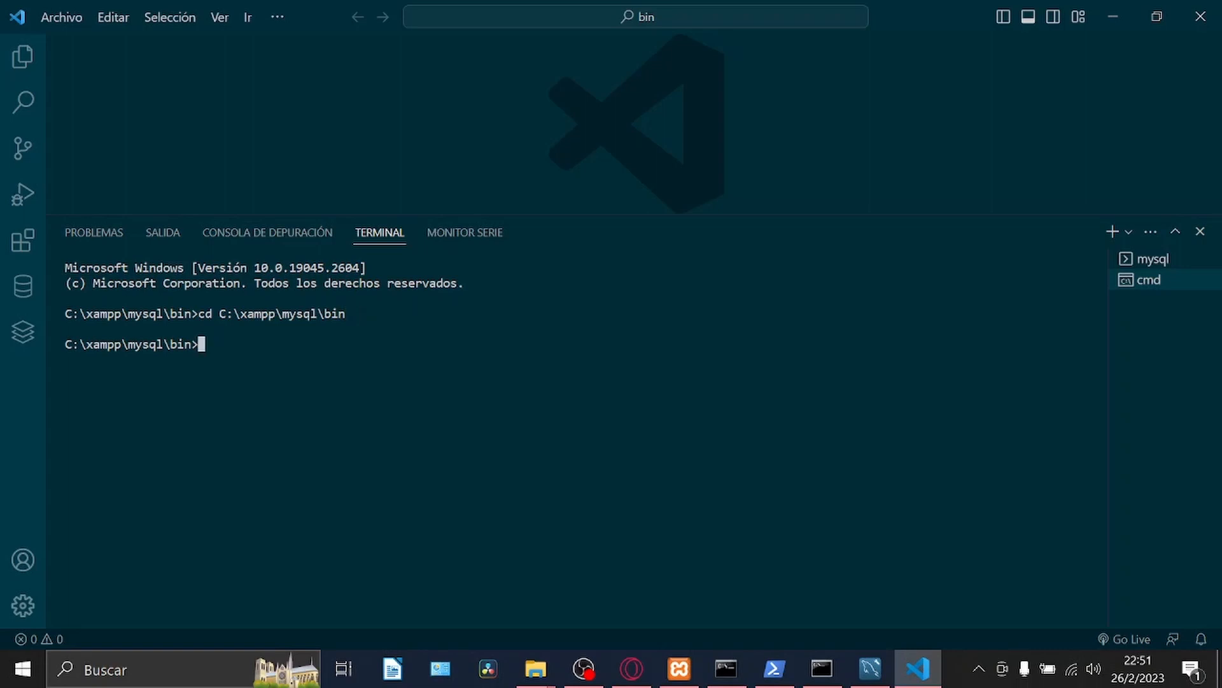
Log in to the MySQL server with mysql -u root -p, submitting the password prompt without entering anything.
{"action": "type", "text": "mysql -u root -p"}
{"action": "key", "text": "Return"}
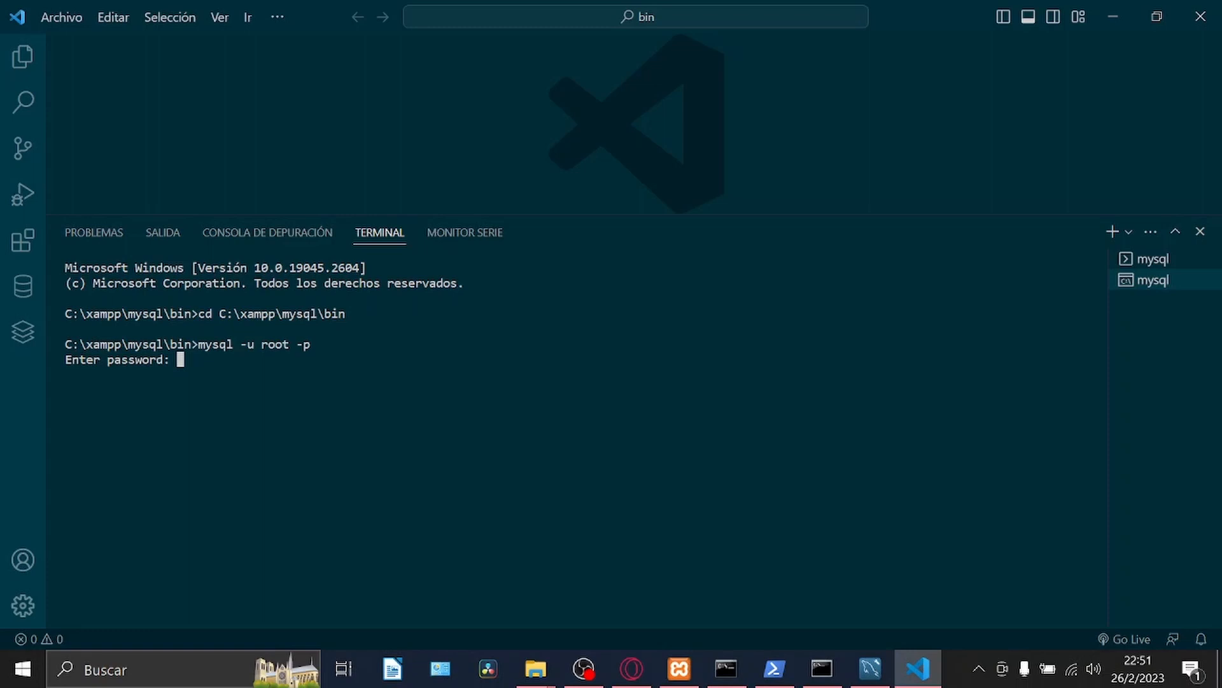
{"action": "key", "text": "Return"}
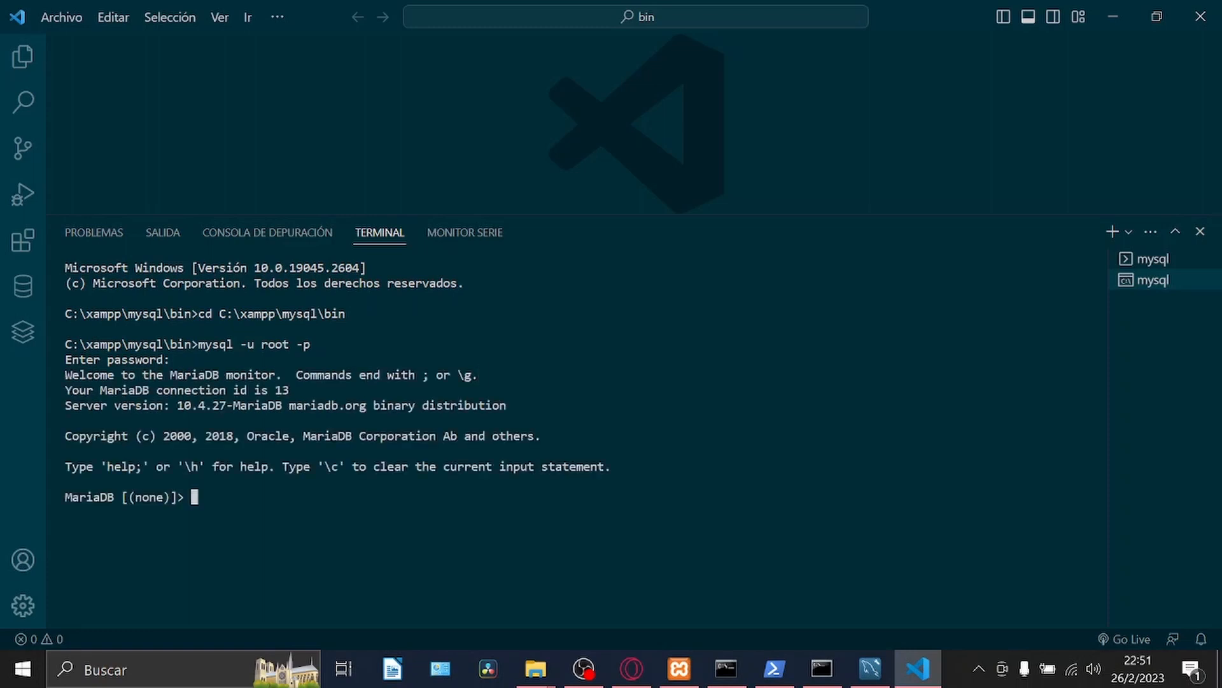
Run show databases; at the MariaDB prompt of the Command Prompt terminal.
{"action": "type", "text": "show databases;"}
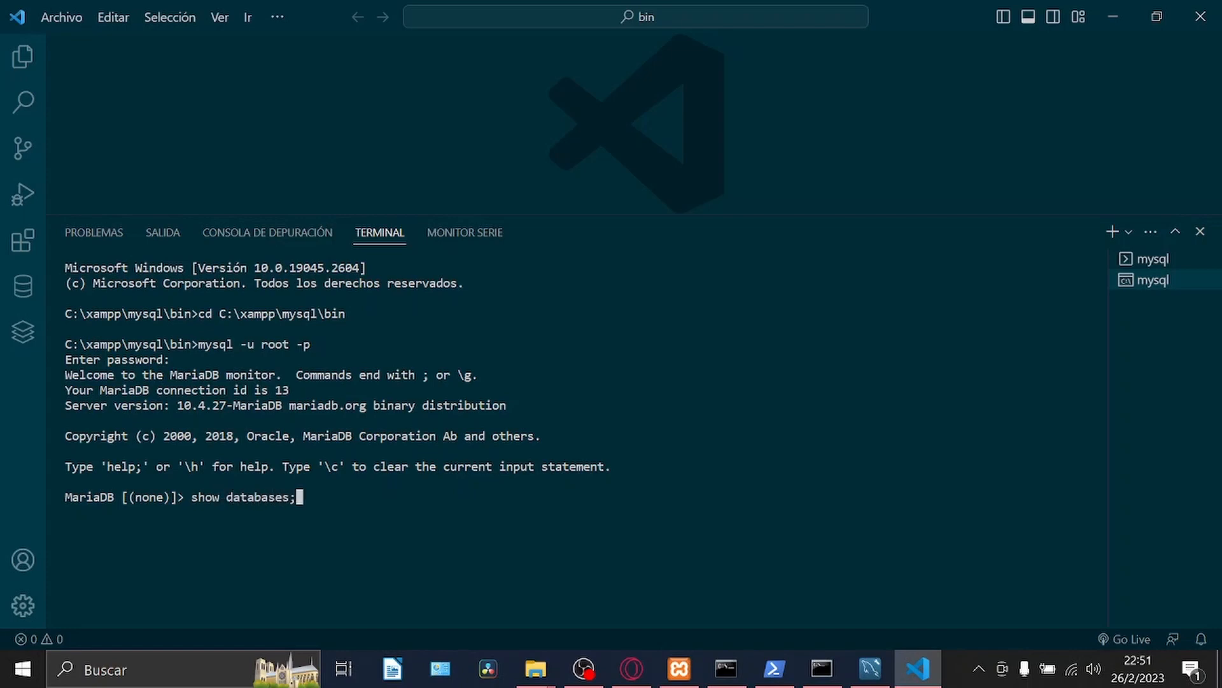
{"action": "key", "text": "Return"}
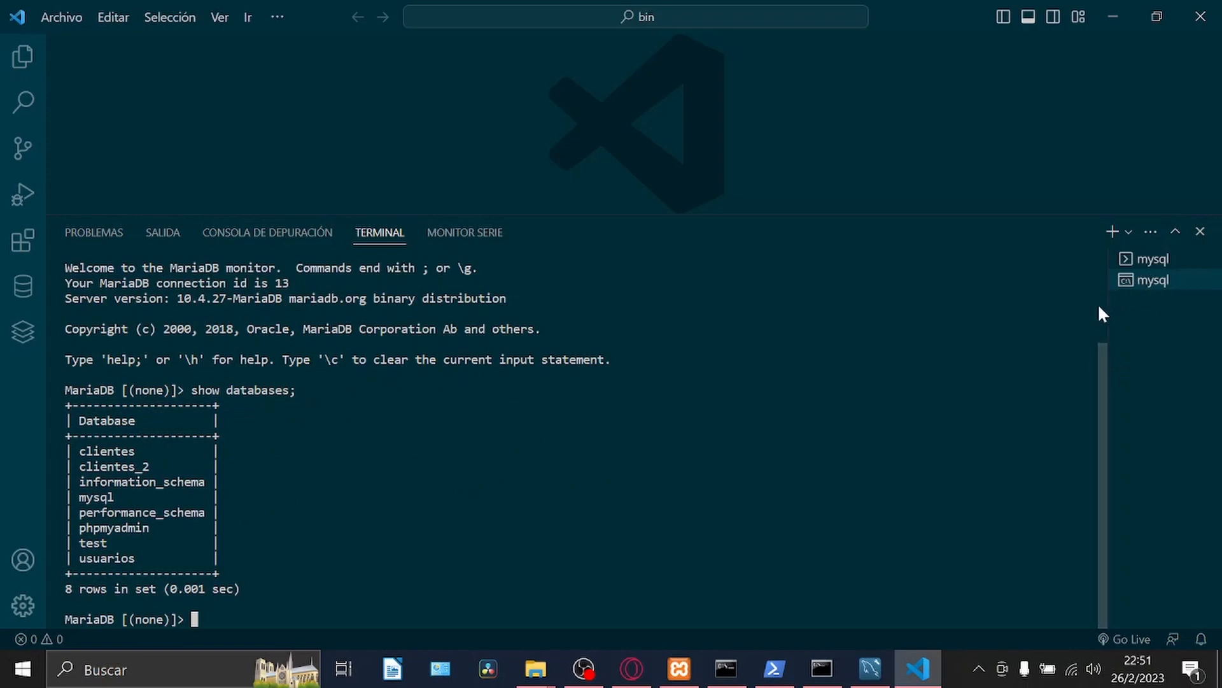
Widen the list of open terminals and compare the login commands used in the Command Prompt and PowerShell sessions.
{"action": "left_click_drag", "start_coordinate": [1107, 306], "coordinate": [989, 316]}
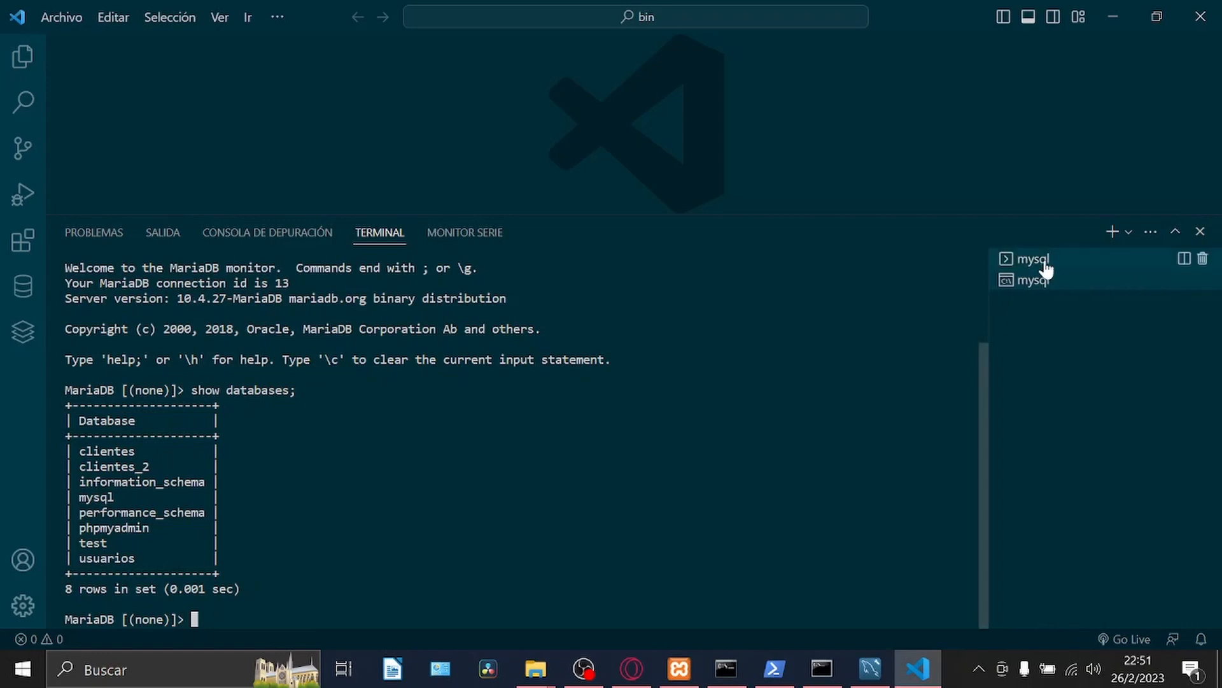
{"action": "left_click", "coordinate": [1035, 261]}
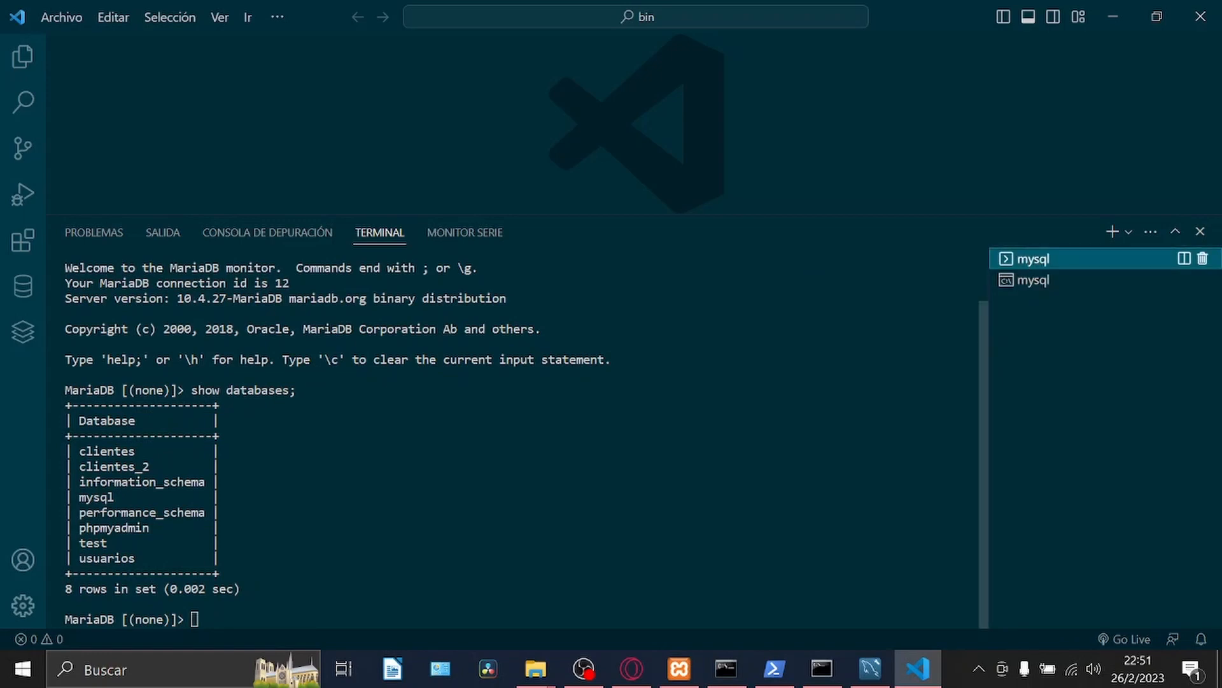
{"action": "left_click", "coordinate": [1028, 286]}
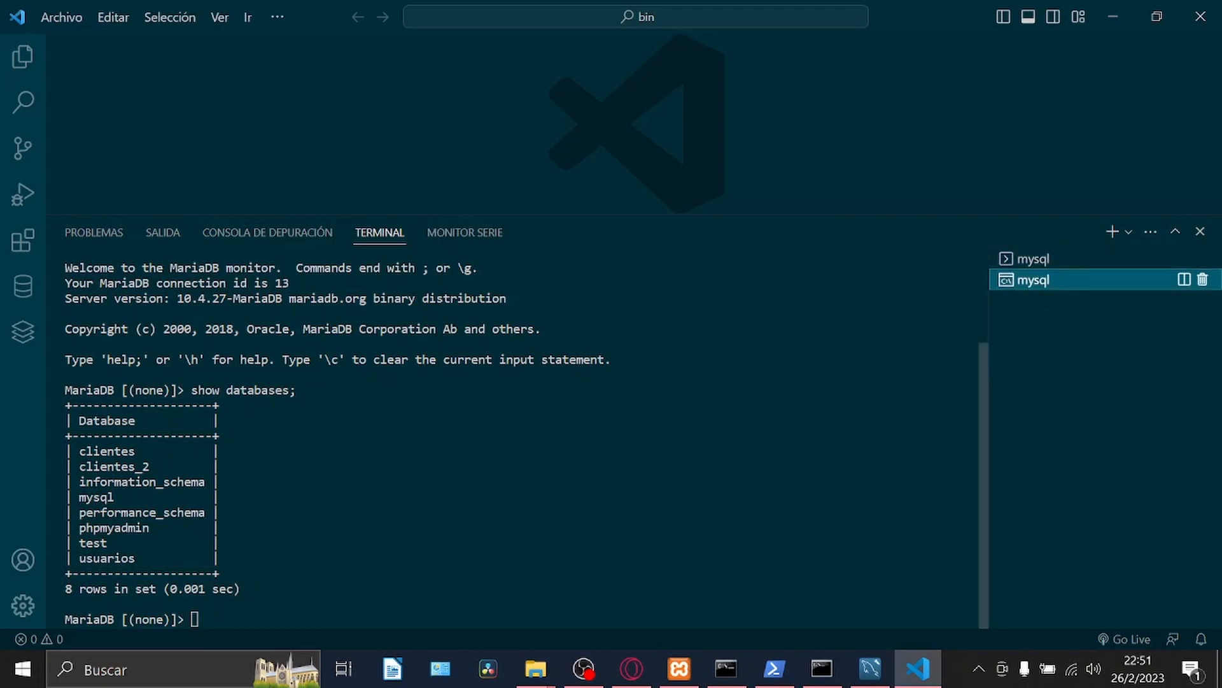
{"action": "scroll", "coordinate": [516, 440], "scroll_direction": "up", "scroll_amount": 3}
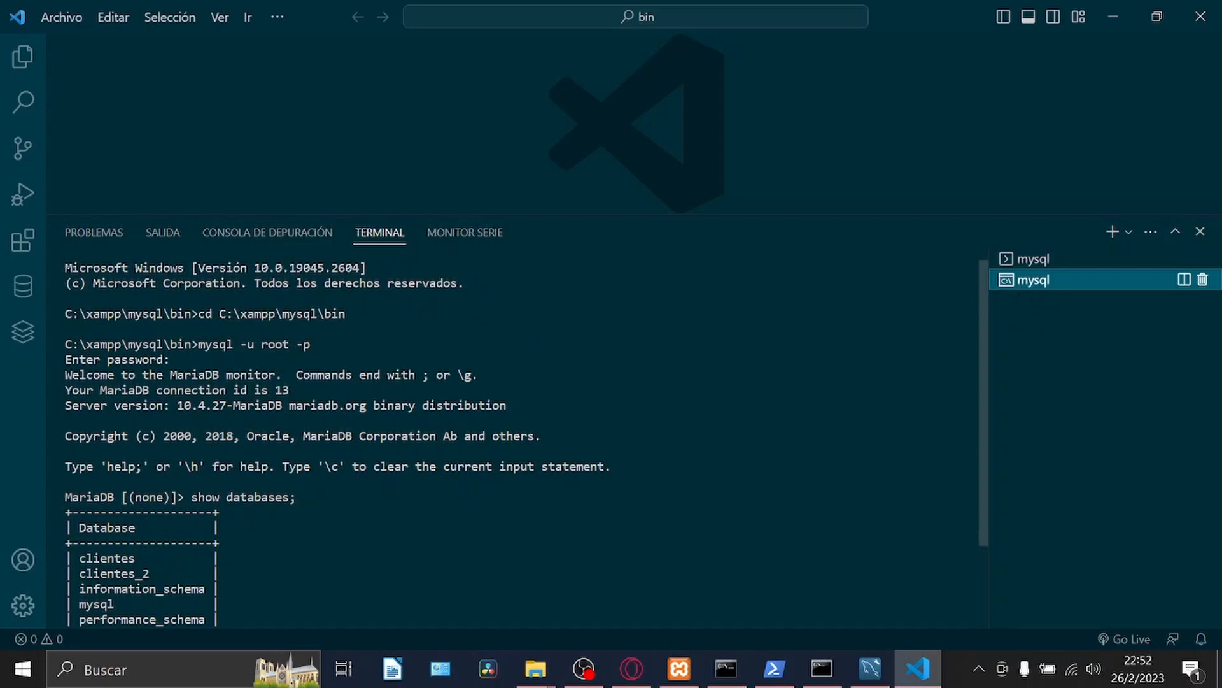
{"action": "left_click_drag", "start_coordinate": [198, 344], "coordinate": [323, 344]}
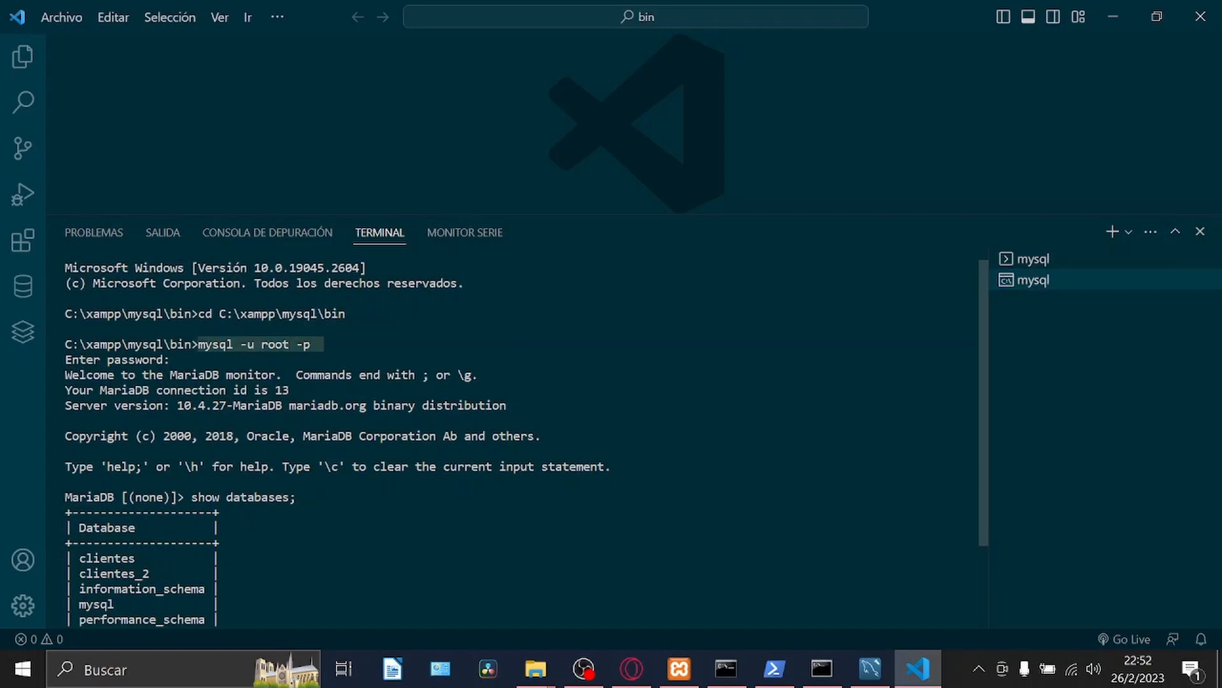
{"action": "left_click", "coordinate": [1063, 261]}
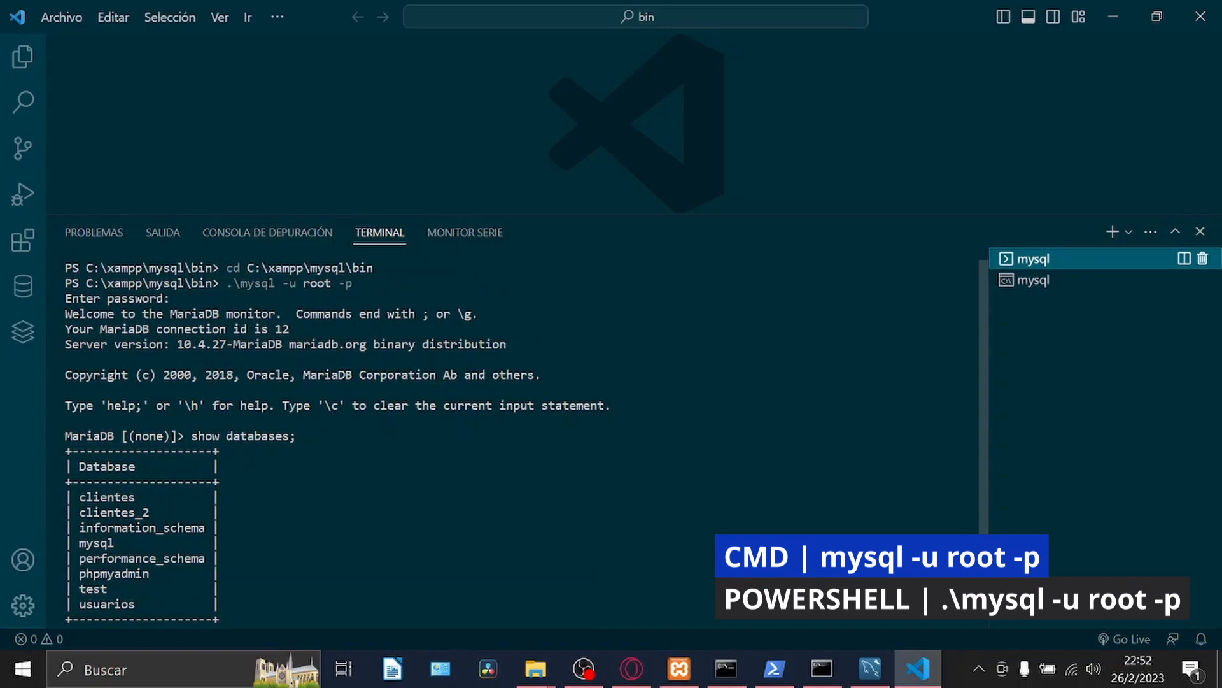
{"action": "left_click_drag", "start_coordinate": [227, 283], "coordinate": [357, 284]}
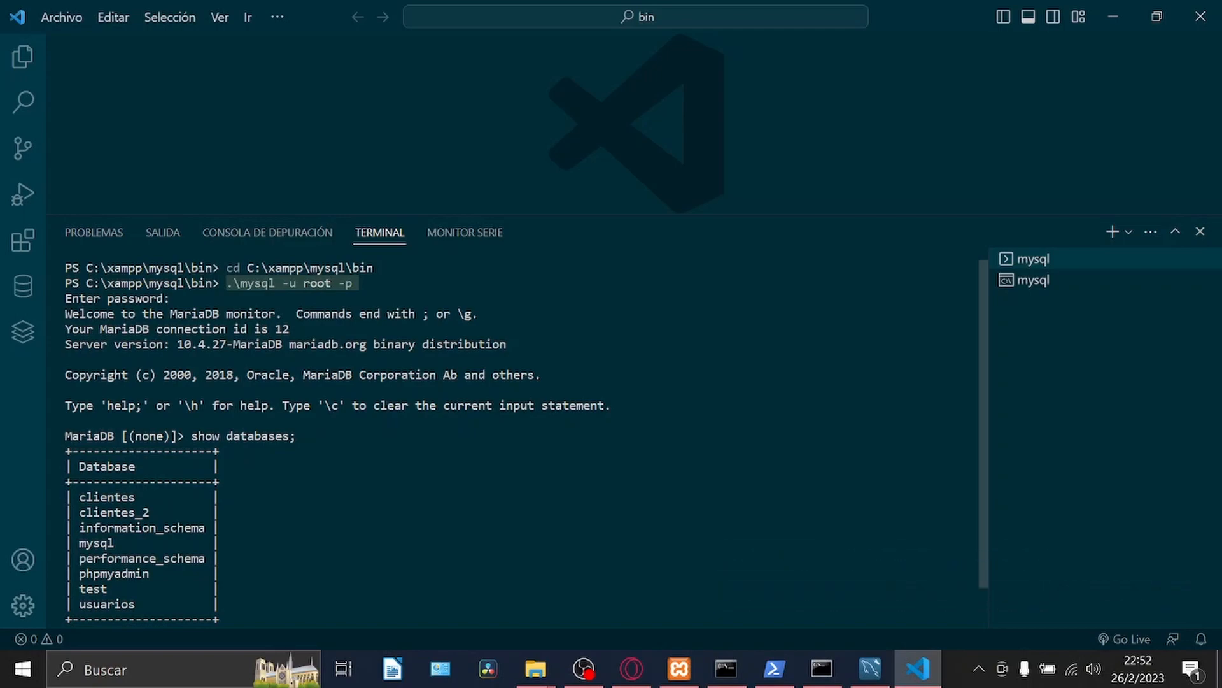
Complete the extension search as "Mysql Daabase Manager" and open the details of the MySQL database manager extension.
{"action": "key", "text": "ctrl+d"}
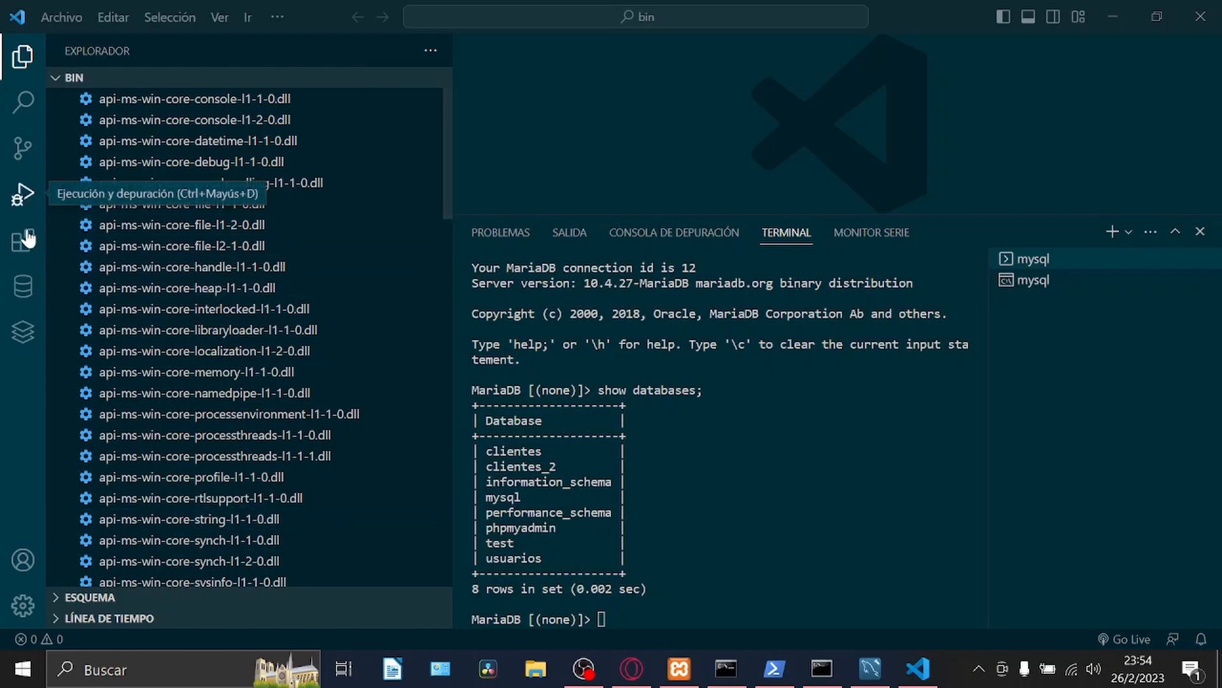
{"action": "left_click", "coordinate": [22, 245]}
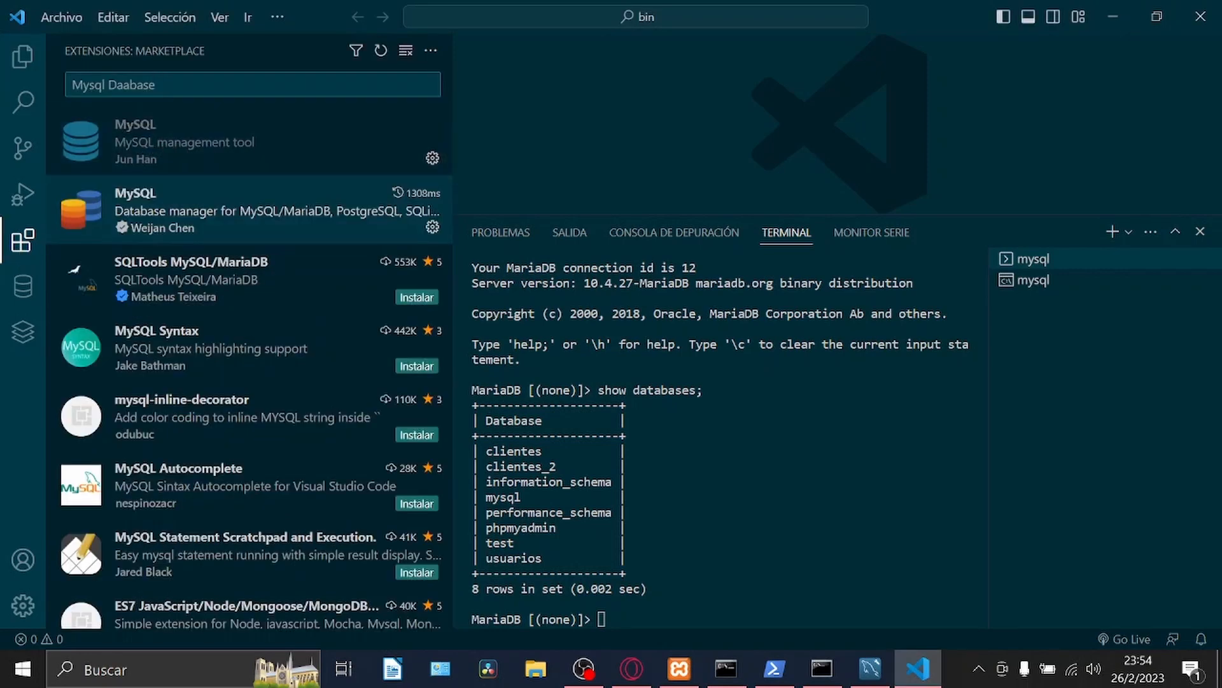
{"action": "type", "text": "Manager"}
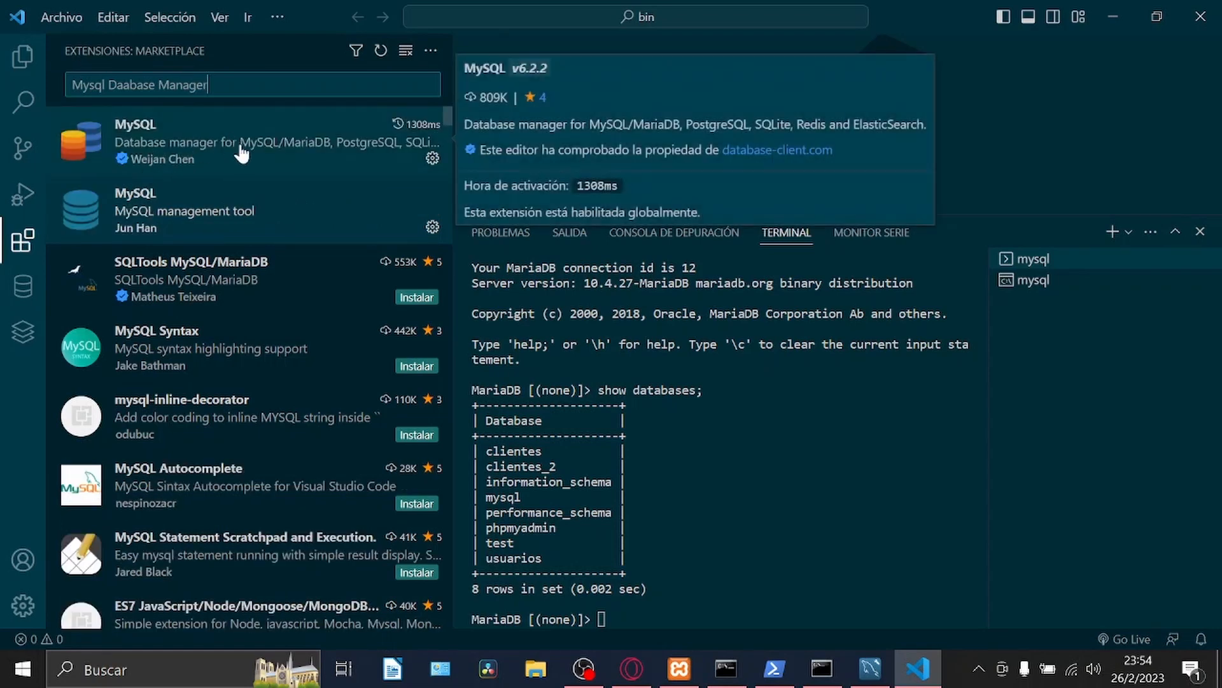
{"action": "left_click", "coordinate": [239, 143]}
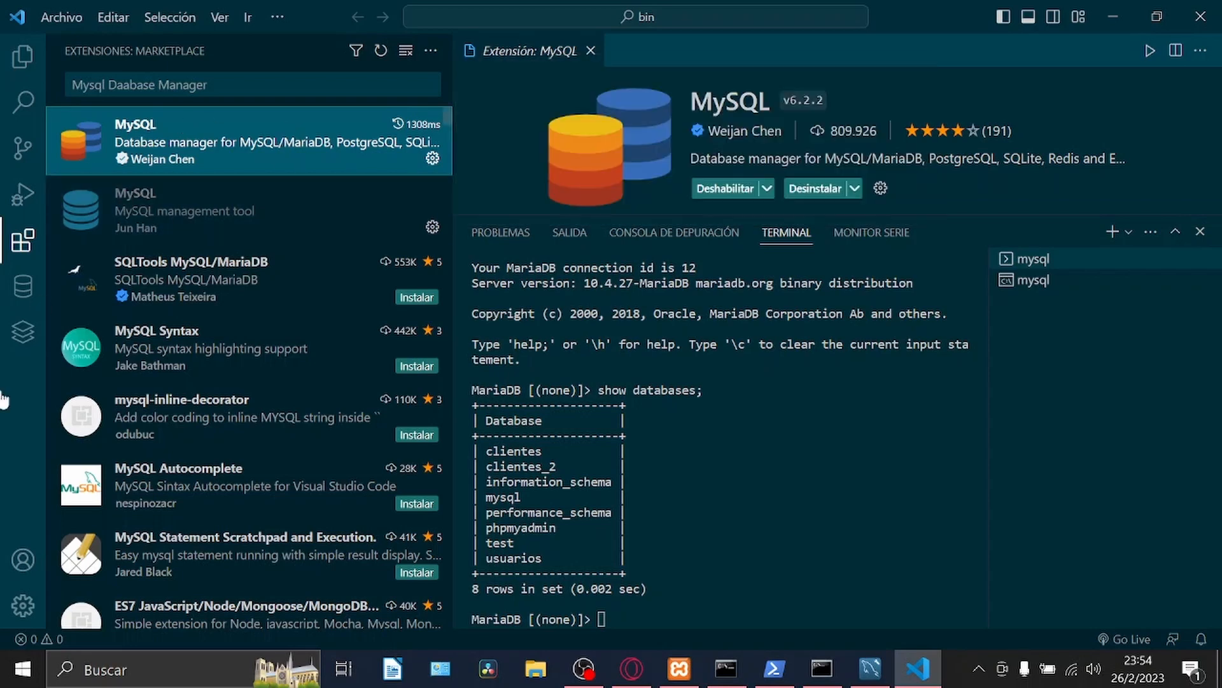
Show the extension's Database view, and close the terminal area and the extension's details page.
{"action": "left_click", "coordinate": [23, 288]}
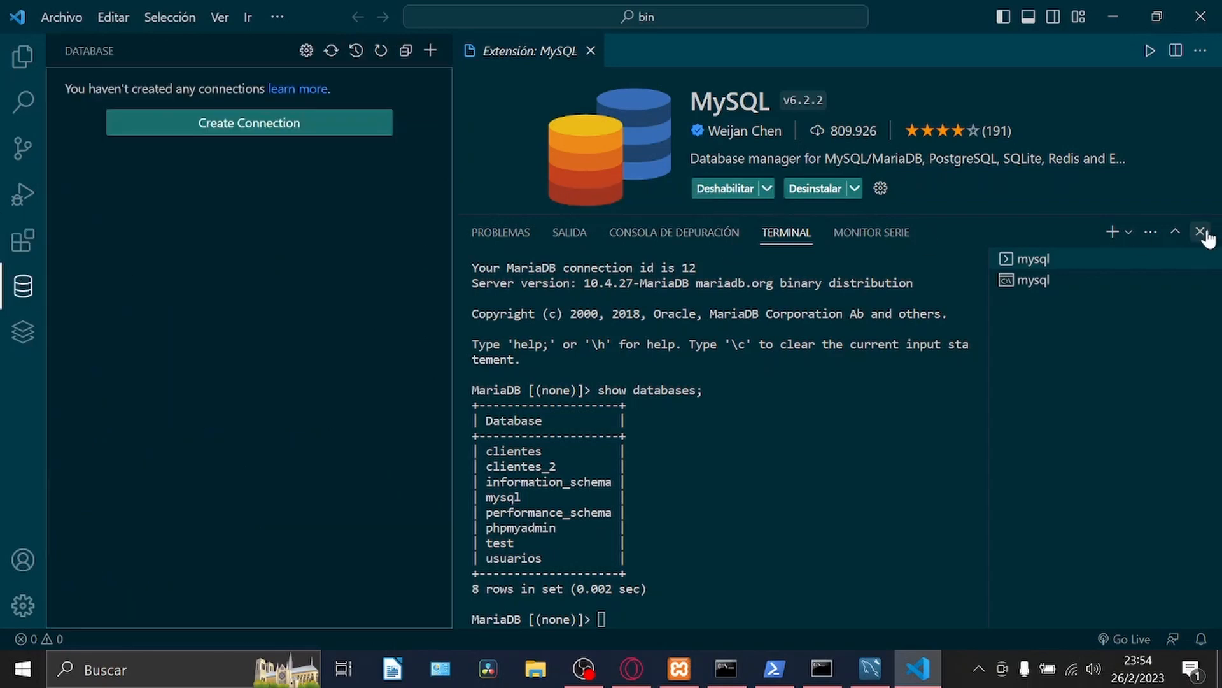
{"action": "left_click", "coordinate": [1201, 232]}
{"action": "left_click", "coordinate": [591, 51]}
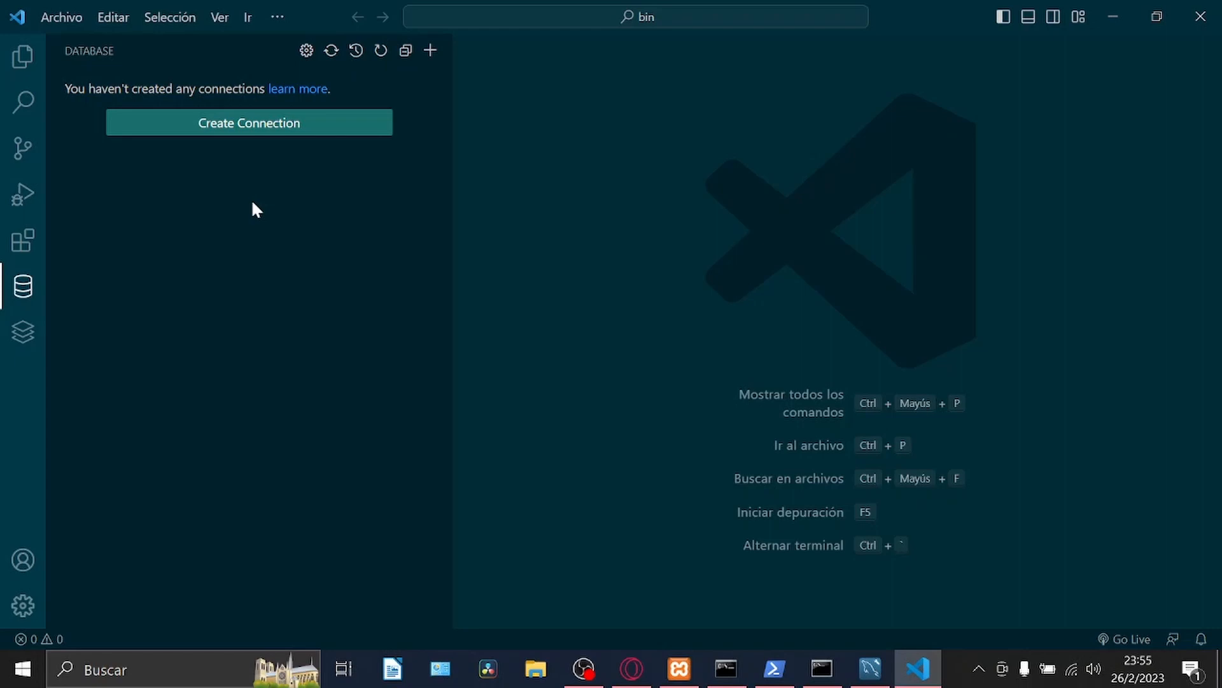
Create and save a MySQL connection named asasd, leaving the other settings at their defaults.
{"action": "left_click", "coordinate": [283, 125]}
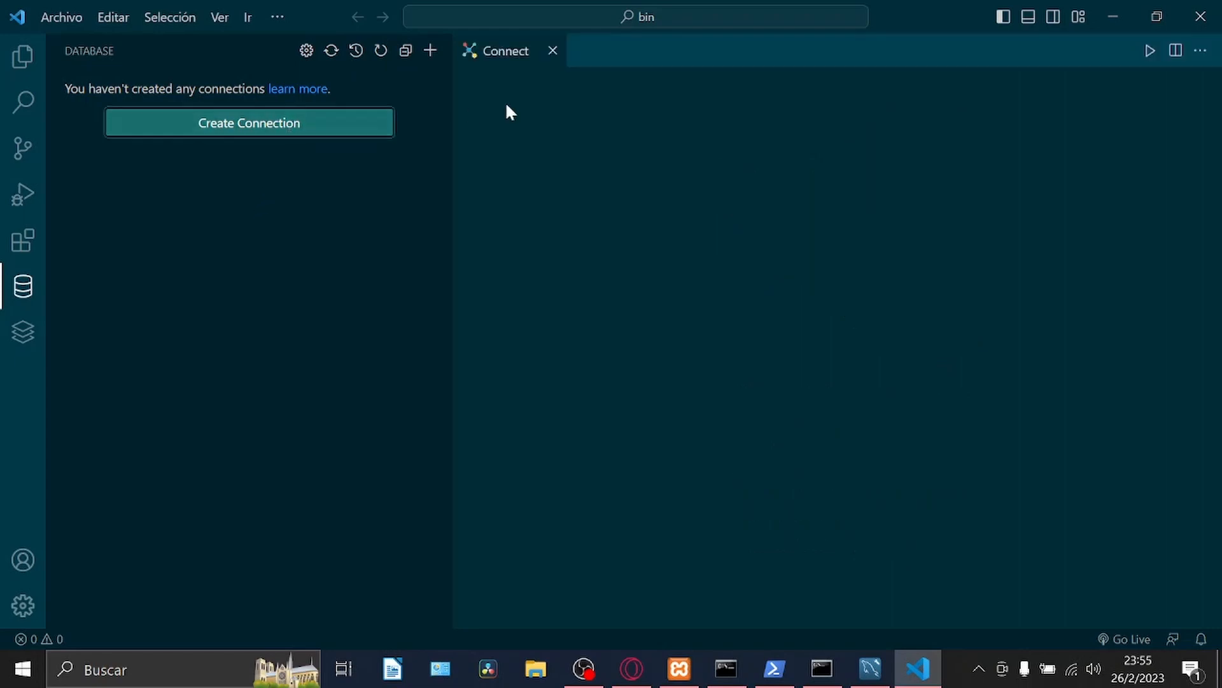
{"action": "left_click", "coordinate": [595, 140]}
{"action": "type", "text": "asasd"}
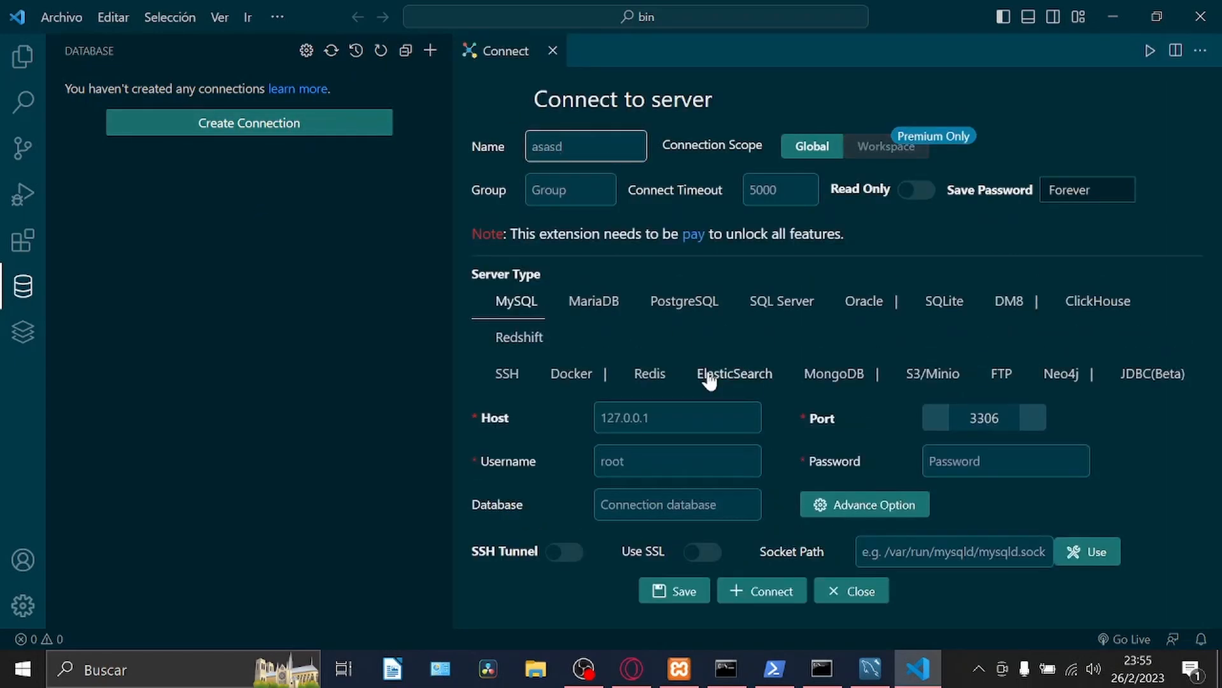
{"action": "left_click", "coordinate": [673, 596]}
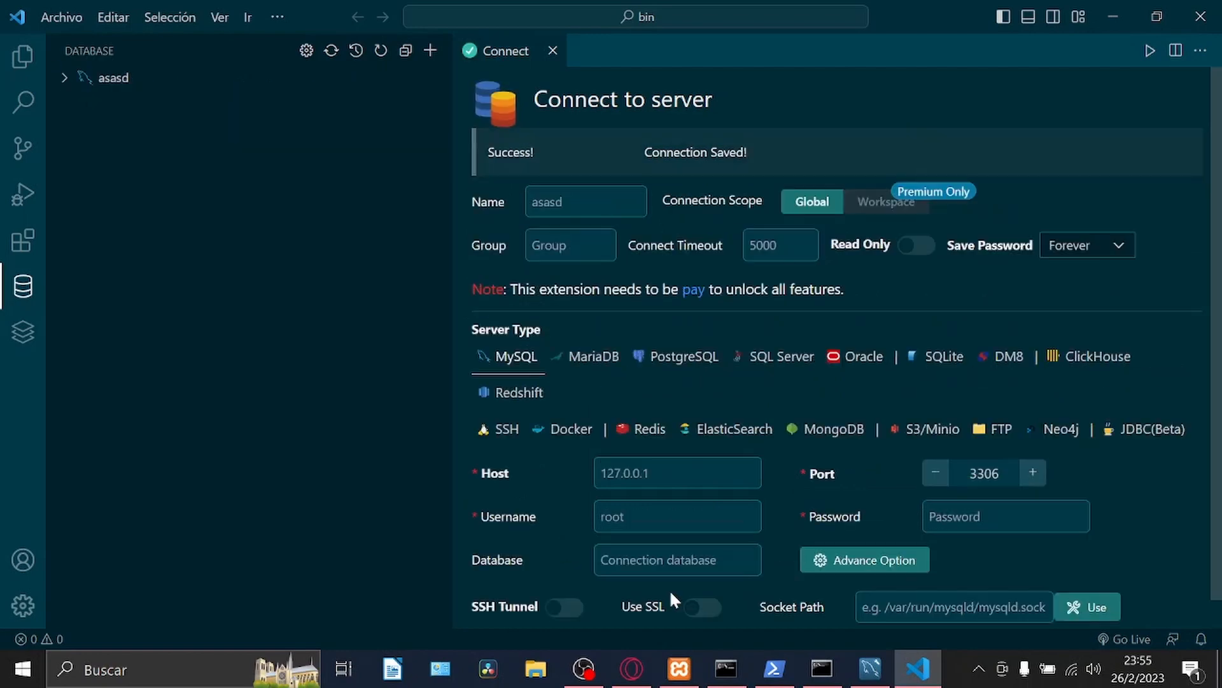
Close and delete the asasd connection, confirming the removal, and close its connection form.
{"action": "right_click", "coordinate": [123, 82]}
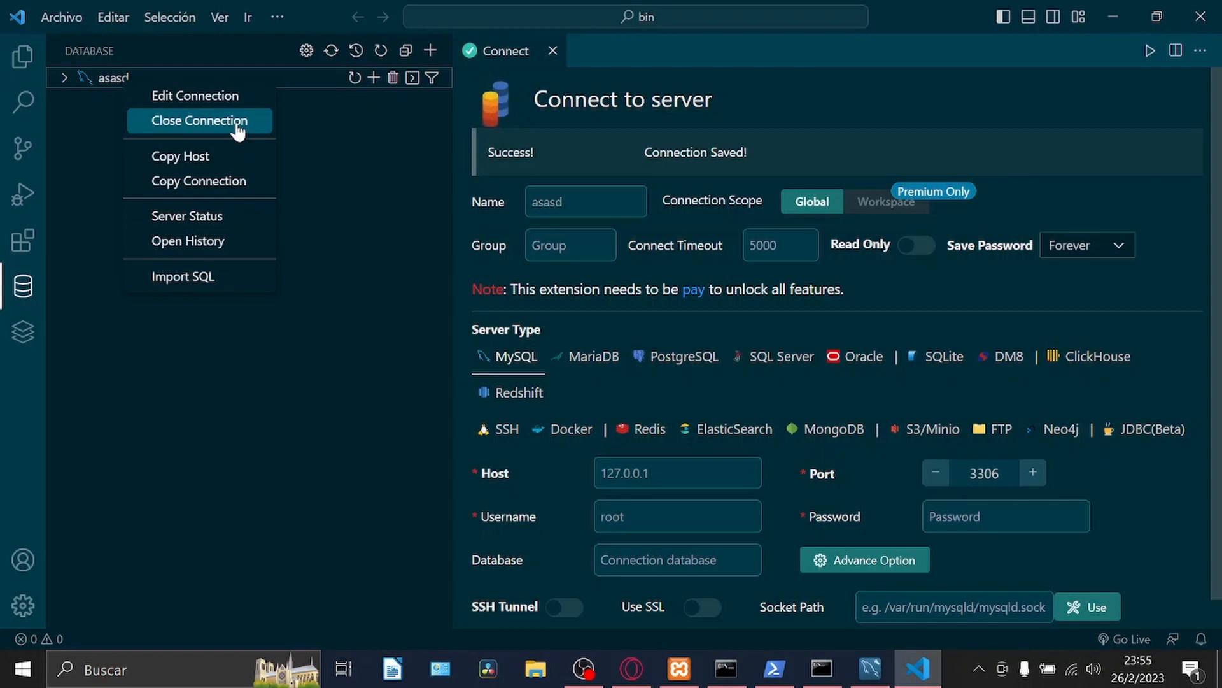
{"action": "left_click", "coordinate": [238, 121]}
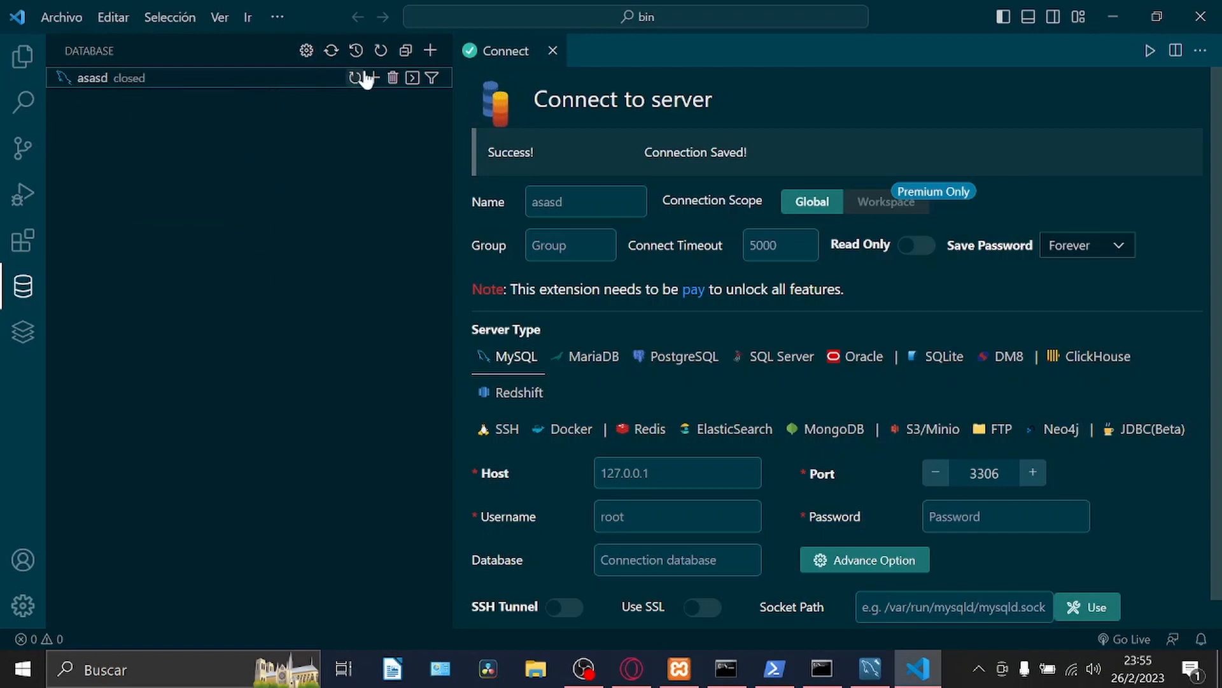
{"action": "left_click", "coordinate": [392, 79]}
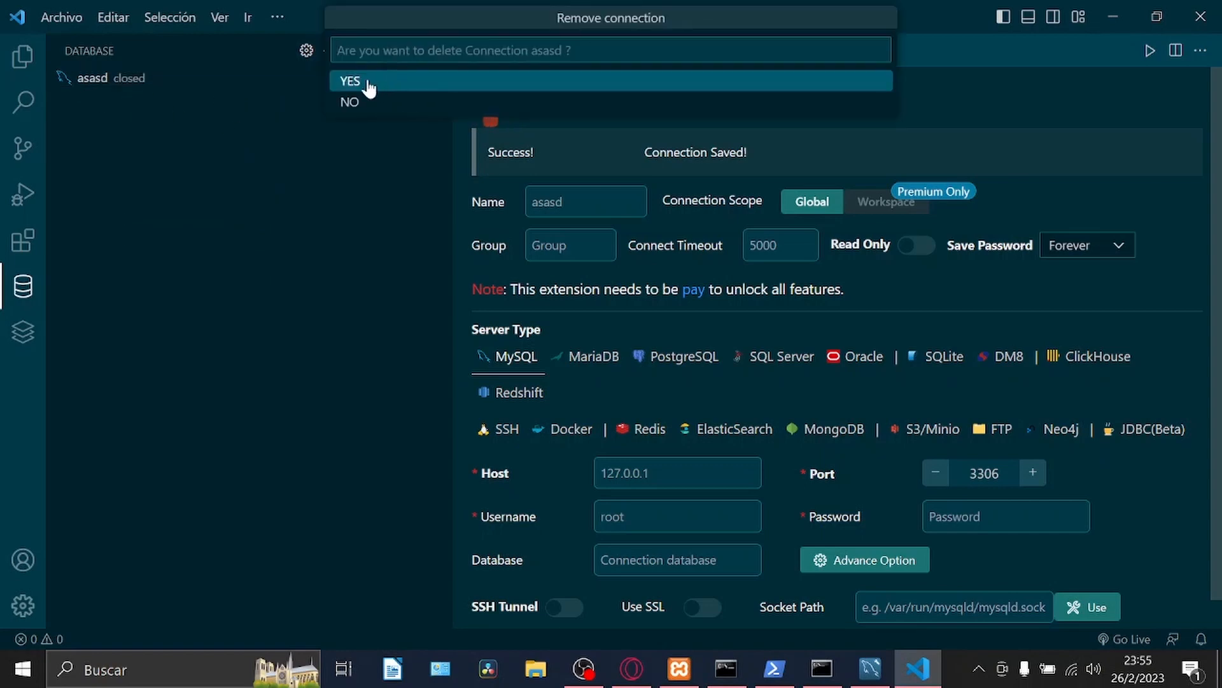
{"action": "left_click", "coordinate": [368, 83]}
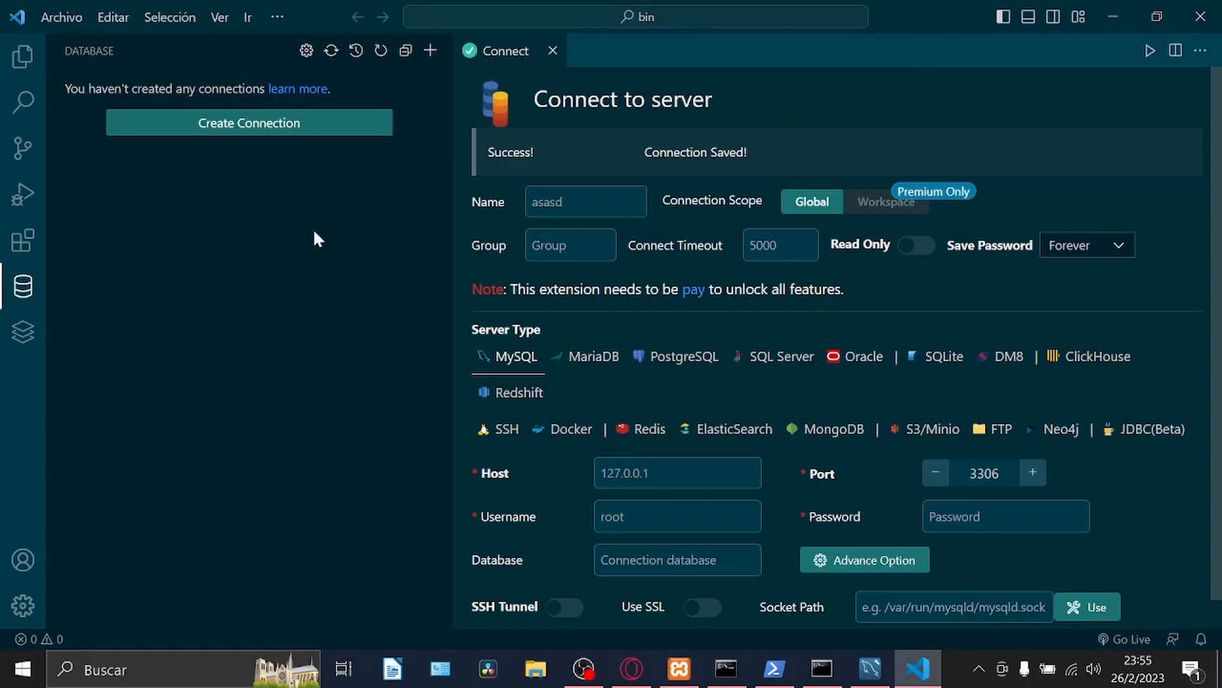
{"action": "left_click", "coordinate": [553, 50]}
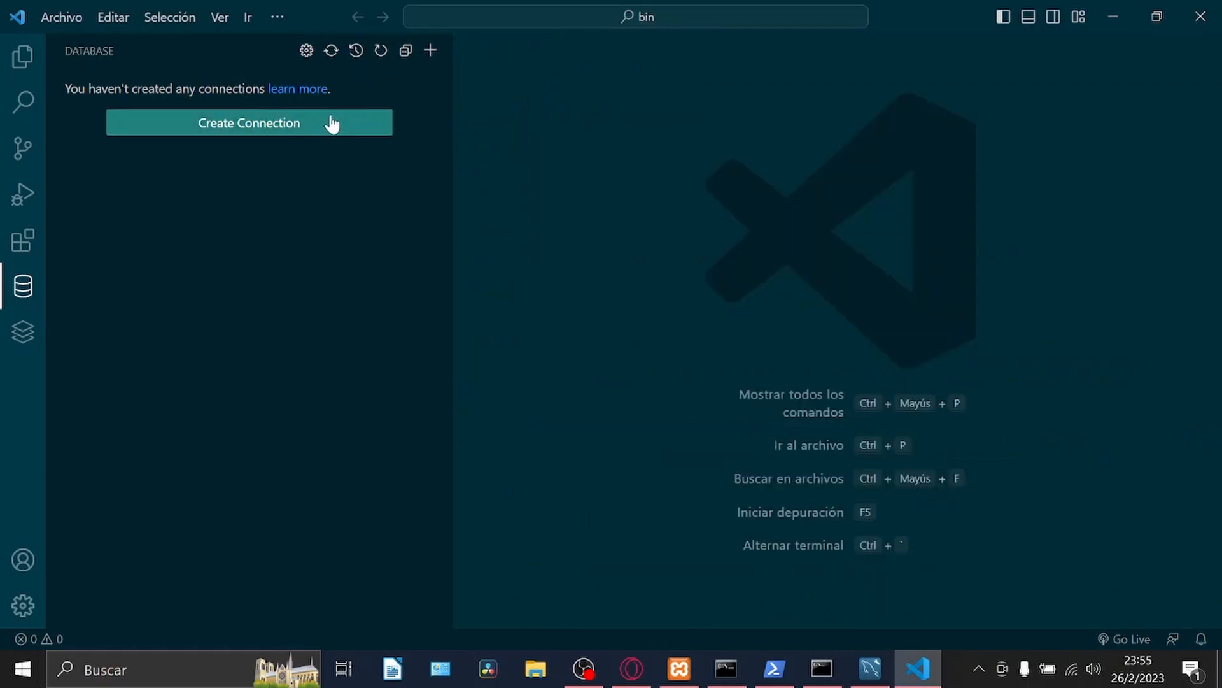
Start a new MySQL server connection and name it "Curso DE mysql".
{"action": "left_click", "coordinate": [305, 129]}
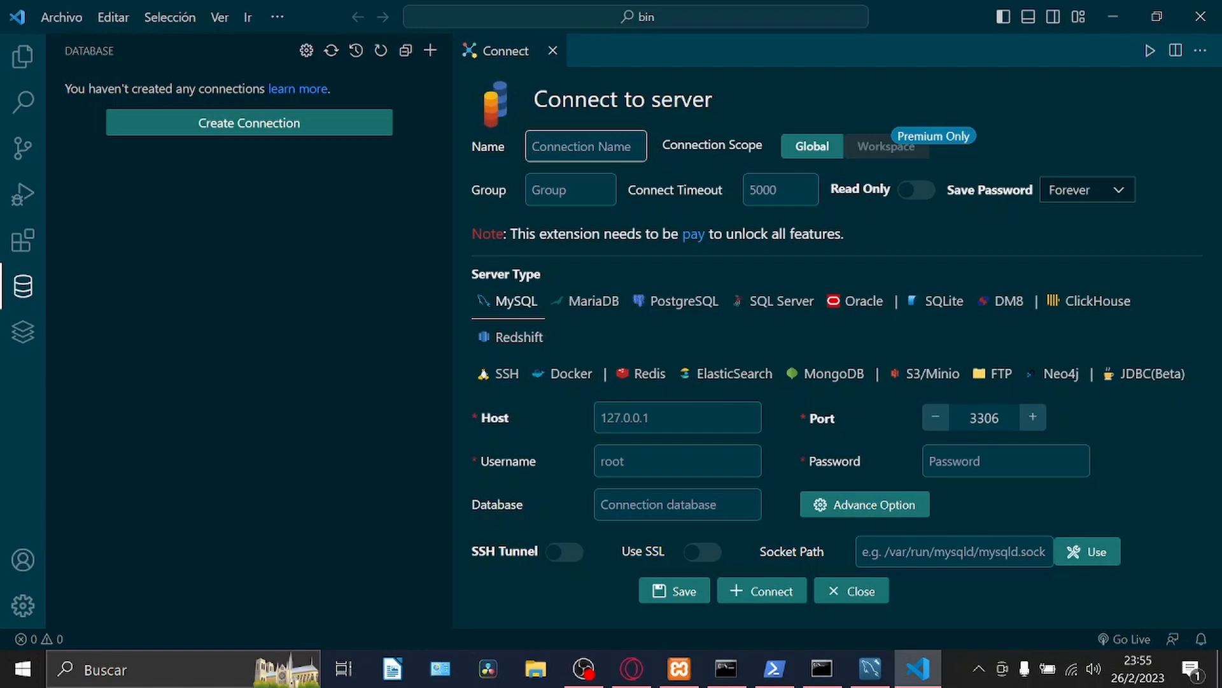
{"action": "type", "text": "Curso "}
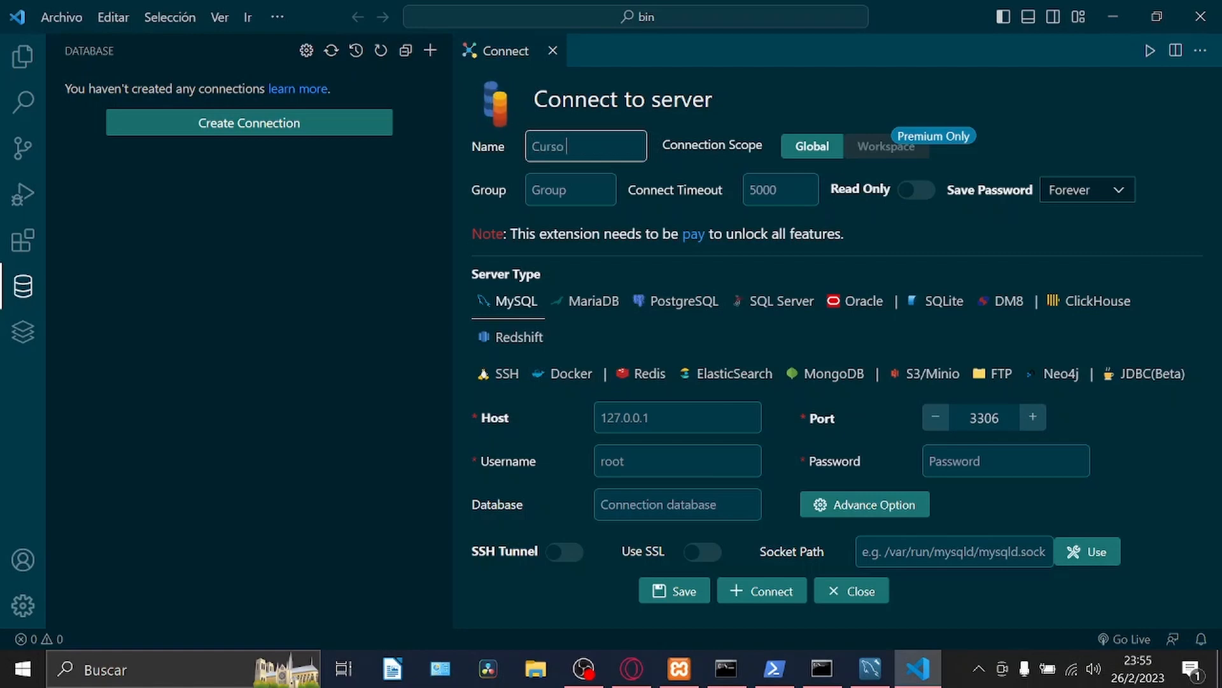
{"action": "type", "text": "DE my"}
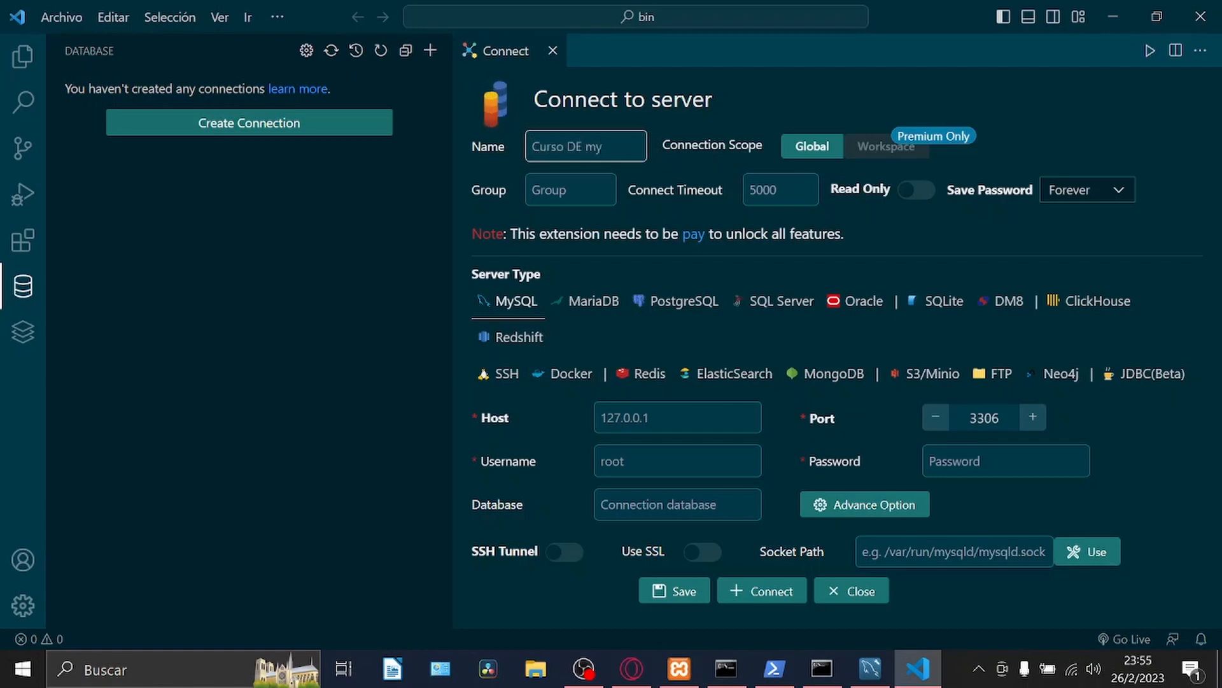
{"action": "type", "text": "sql"}
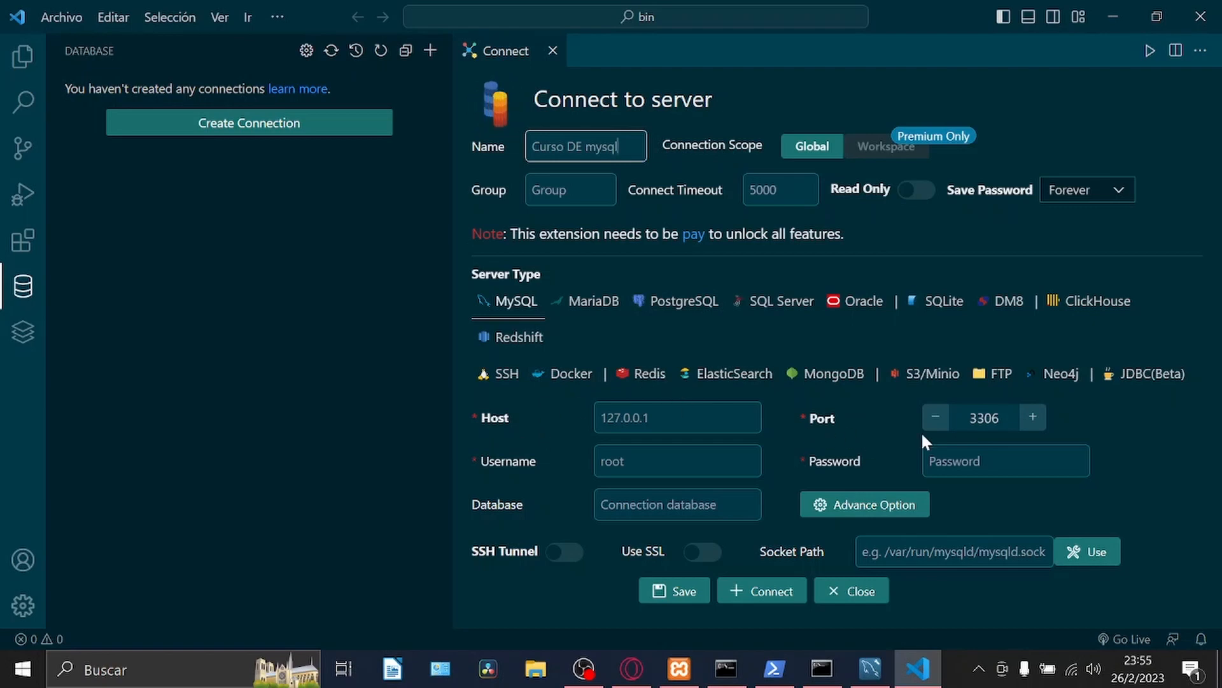
Connect to the MySQL server as root with an empty password, host 127.0.0.1 and port 3306, and close the connection form.
{"action": "left_click", "coordinate": [680, 668]}
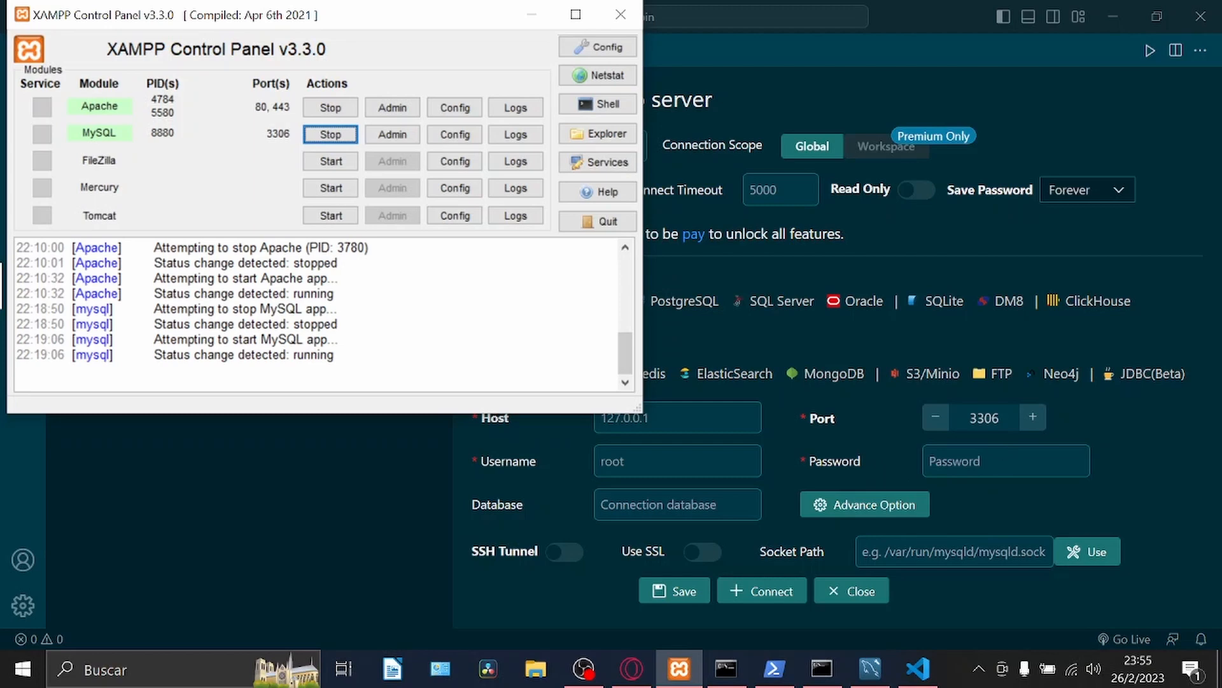
{"action": "left_click", "coordinate": [678, 461]}
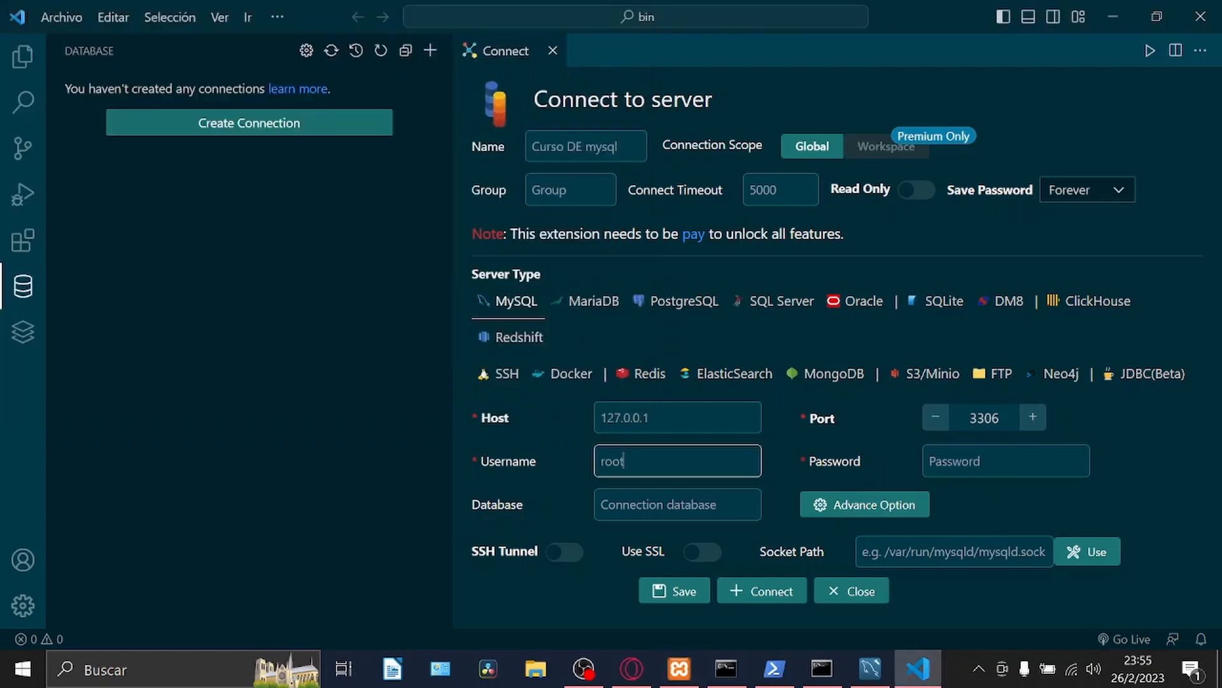
{"action": "left_click", "coordinate": [975, 461]}
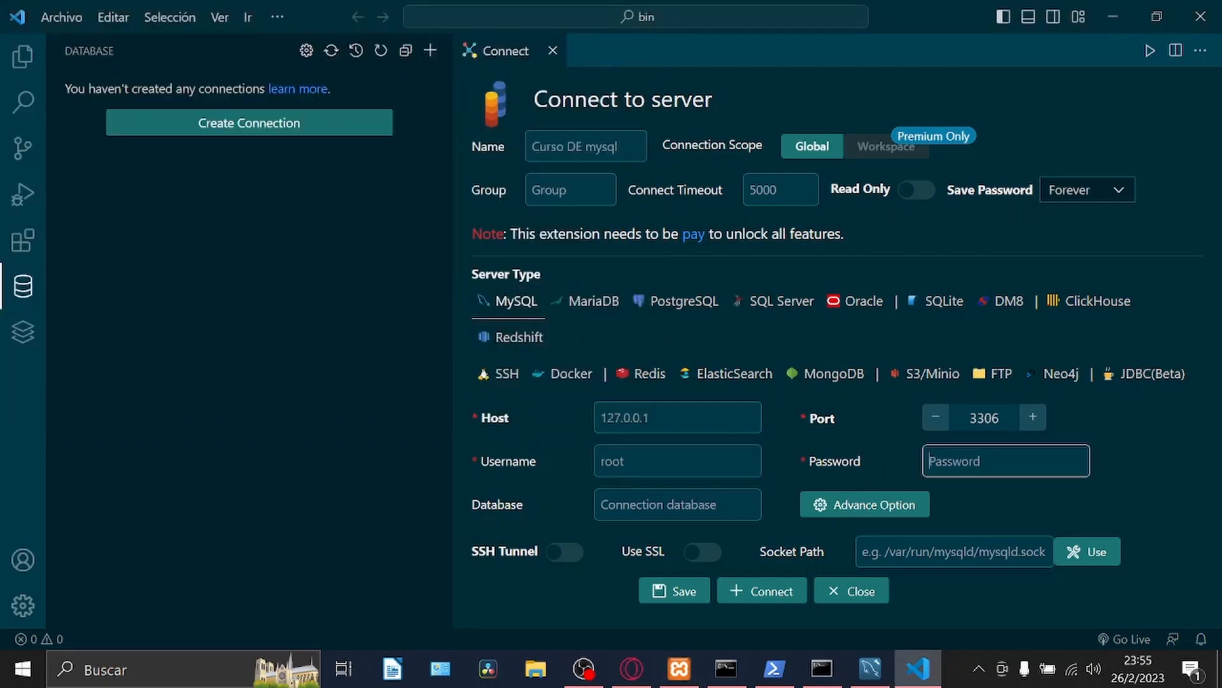
{"action": "left_click", "coordinate": [1103, 450]}
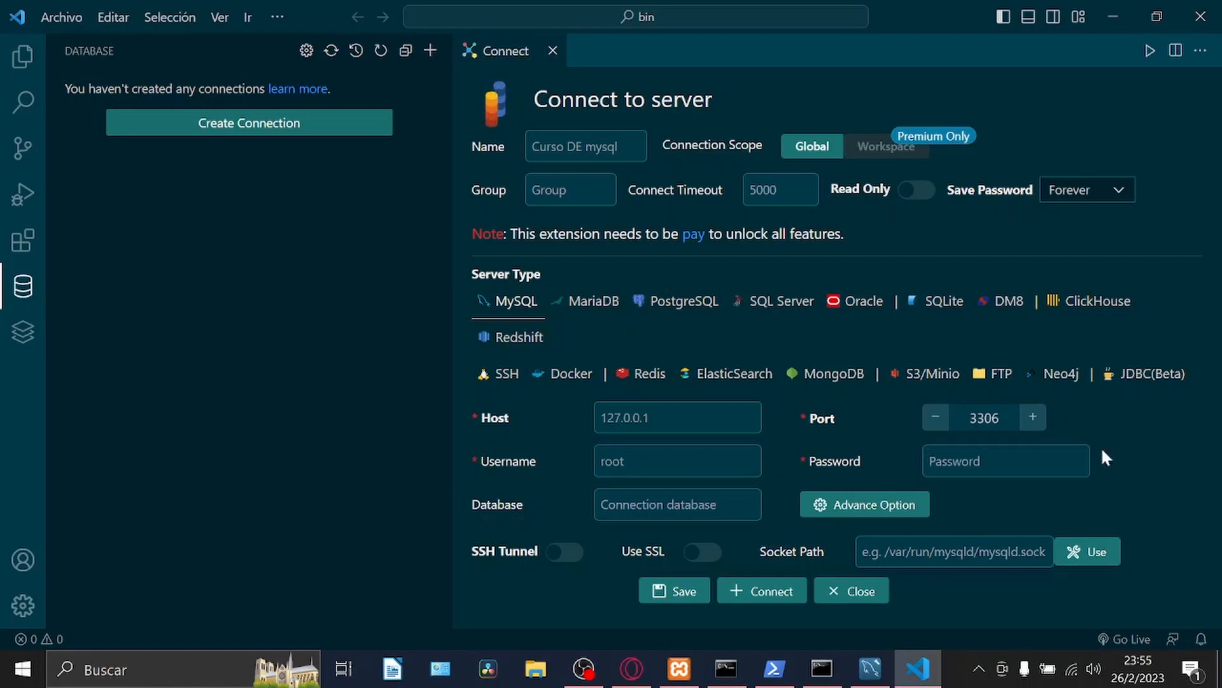
{"action": "left_click", "coordinate": [769, 594]}
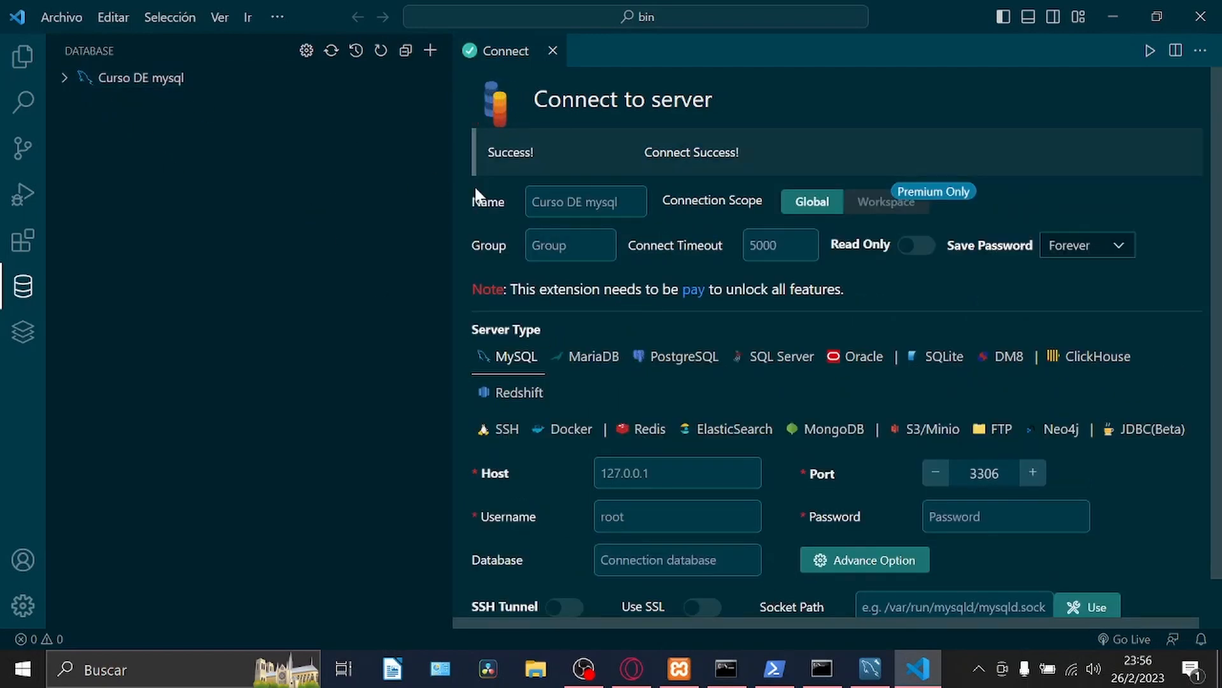
{"action": "scroll", "coordinate": [764, 147], "scroll_direction": "down", "scroll_amount": 1}
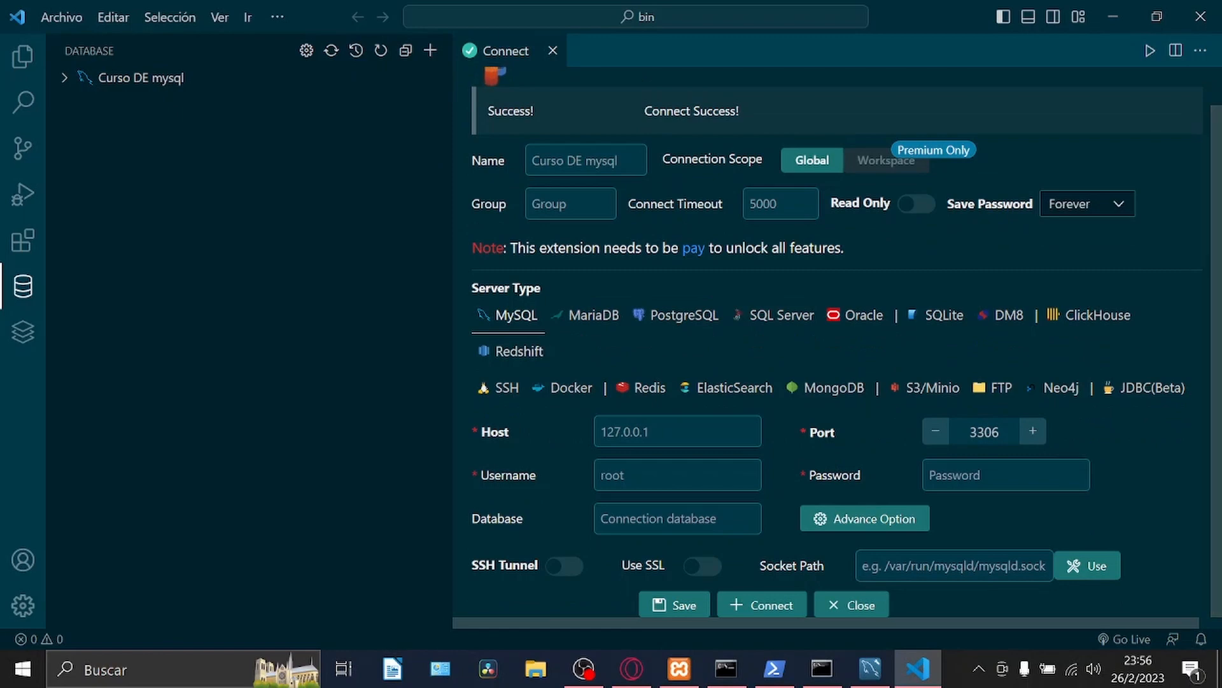
{"action": "left_click", "coordinate": [552, 50]}
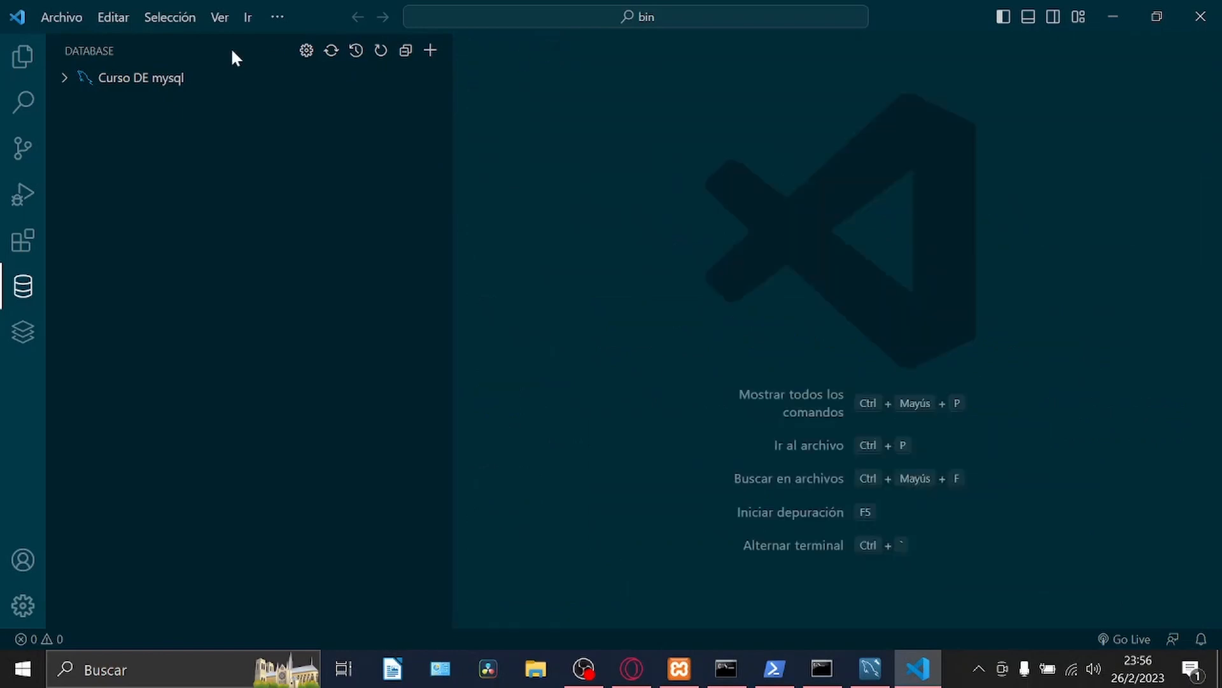
Expand the Curso DE mysql connection, open a new-database SQL template for it, and clear the template's statement.
{"action": "left_click", "coordinate": [198, 83]}
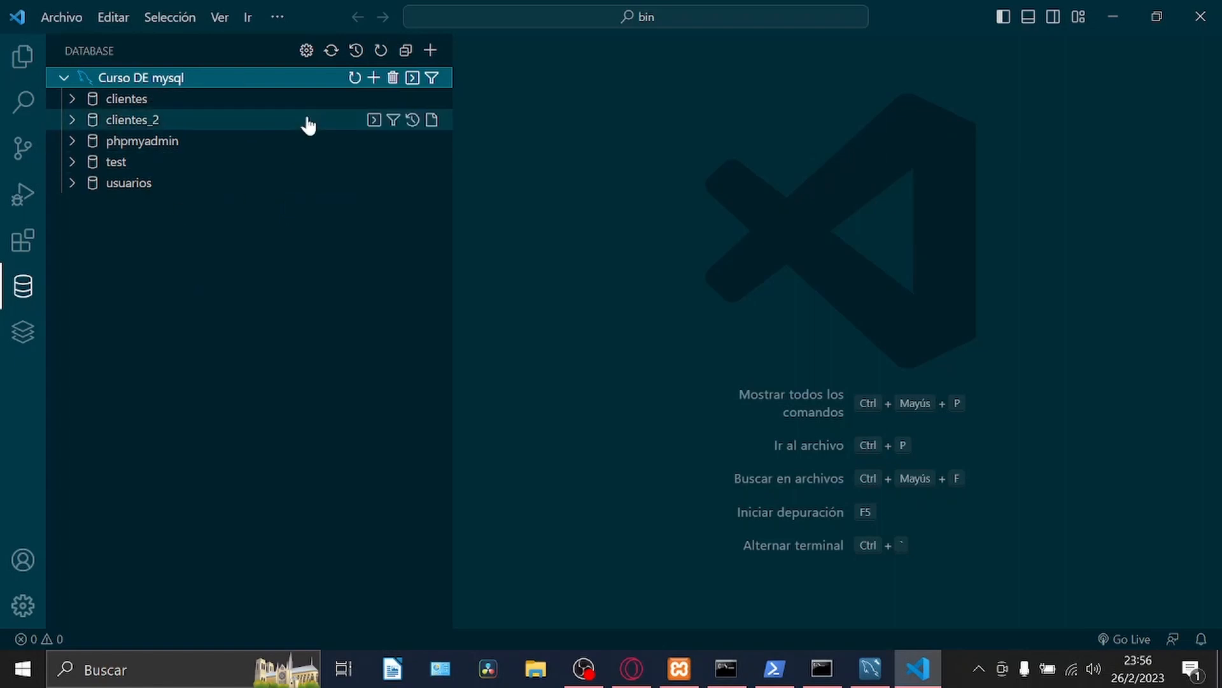
{"action": "left_click", "coordinate": [374, 78]}
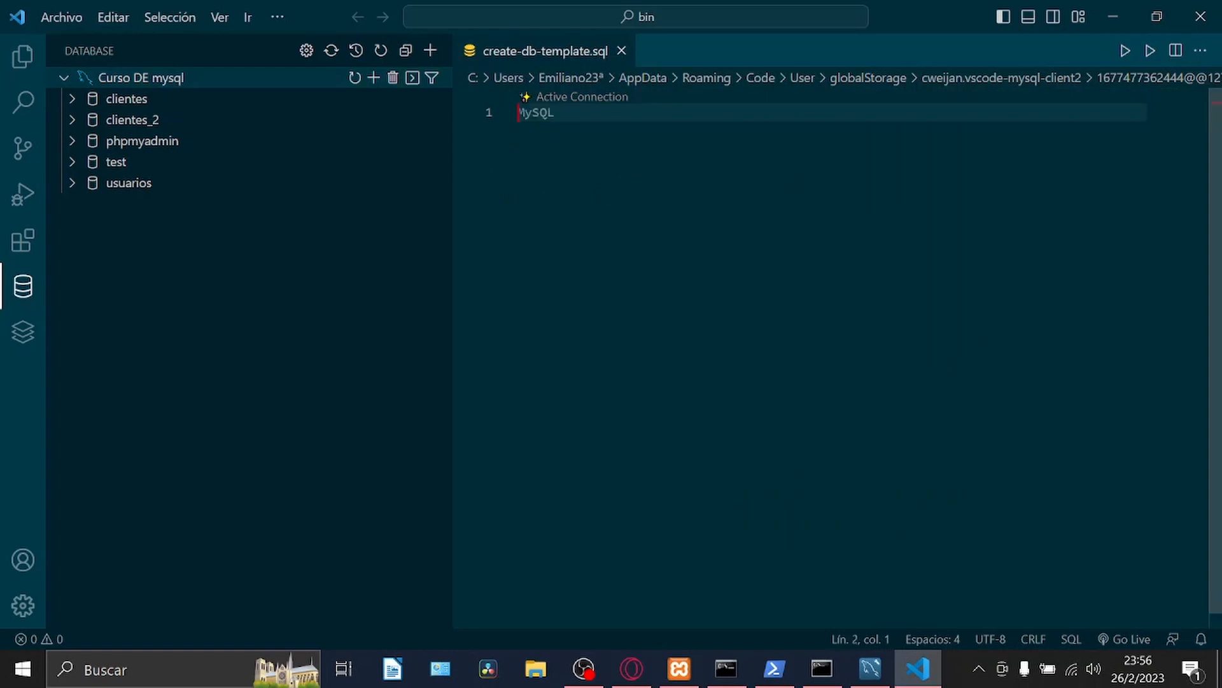
{"action": "left_click_drag", "start_coordinate": [802, 164], "coordinate": [519, 146]}
{"action": "key", "text": "BackSpace"}
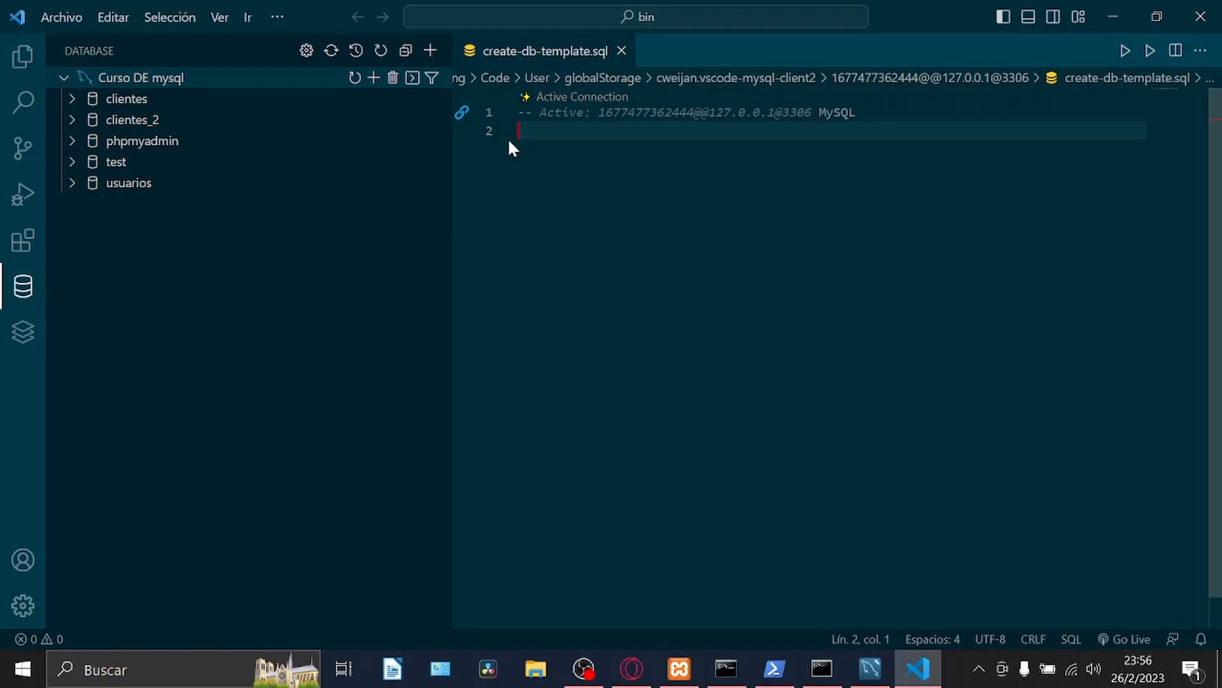
Write the query "show databases;" on the line below the active connection comment.
{"action": "type", "text": "cr"}
{"action": "key", "text": "BackSpace"}
{"action": "key", "text": "BackSpace"}
{"action": "type", "text": "sh"}
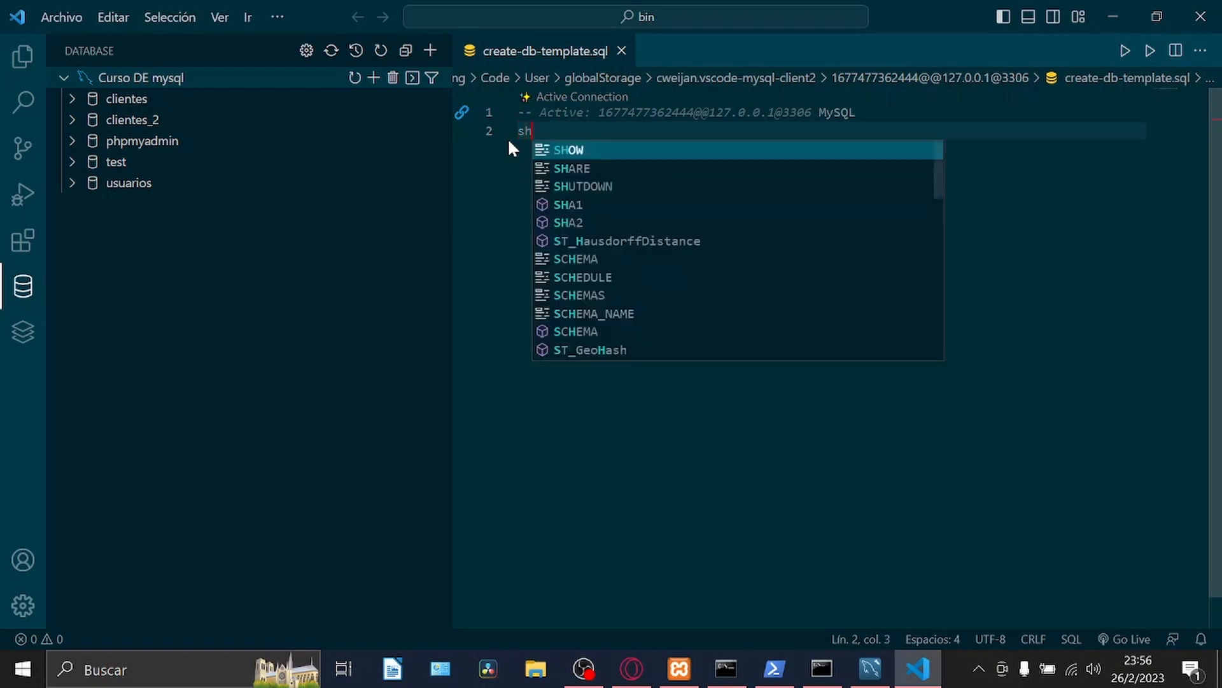
{"action": "type", "text": "ow databse"}
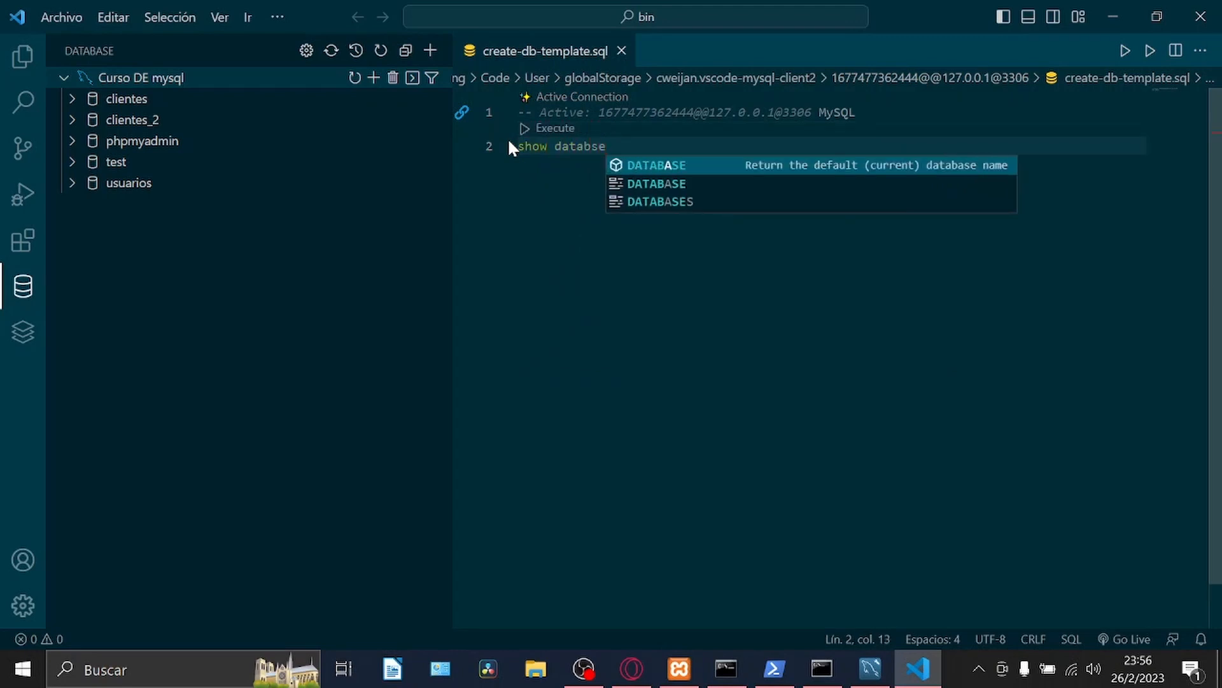
{"action": "key", "text": "BackSpace"}
{"action": "key", "text": "BackSpace"}
{"action": "type", "text": "ases"}
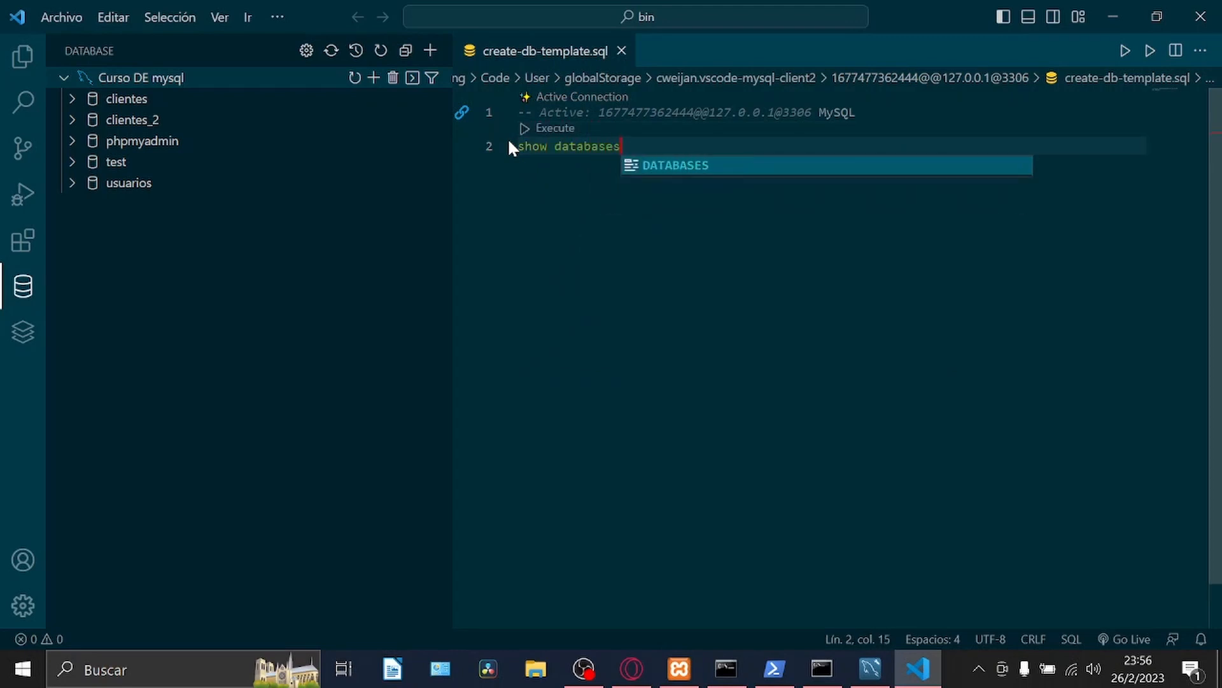
{"action": "type", "text": ";"}
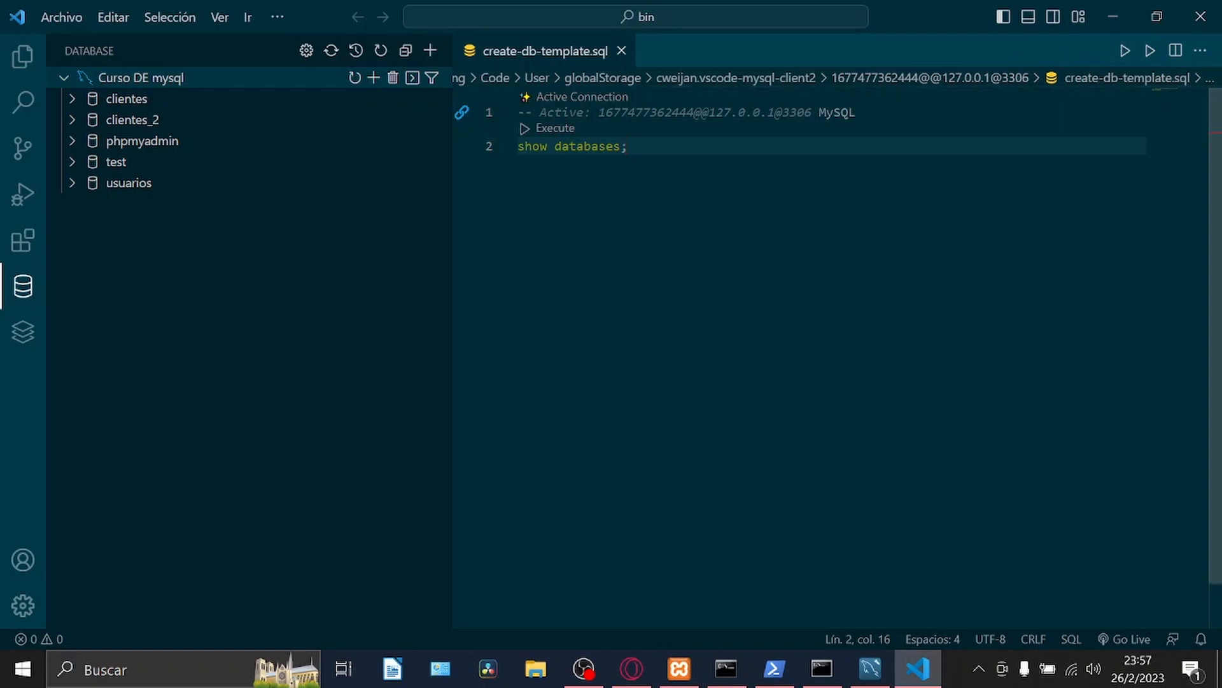
Execute the "show databases;" query and look through the returned list to its end.
{"action": "left_click_drag", "start_coordinate": [629, 147], "coordinate": [502, 138]}
{"action": "left_click", "coordinate": [637, 146]}
{"action": "left_click", "coordinate": [542, 130]}
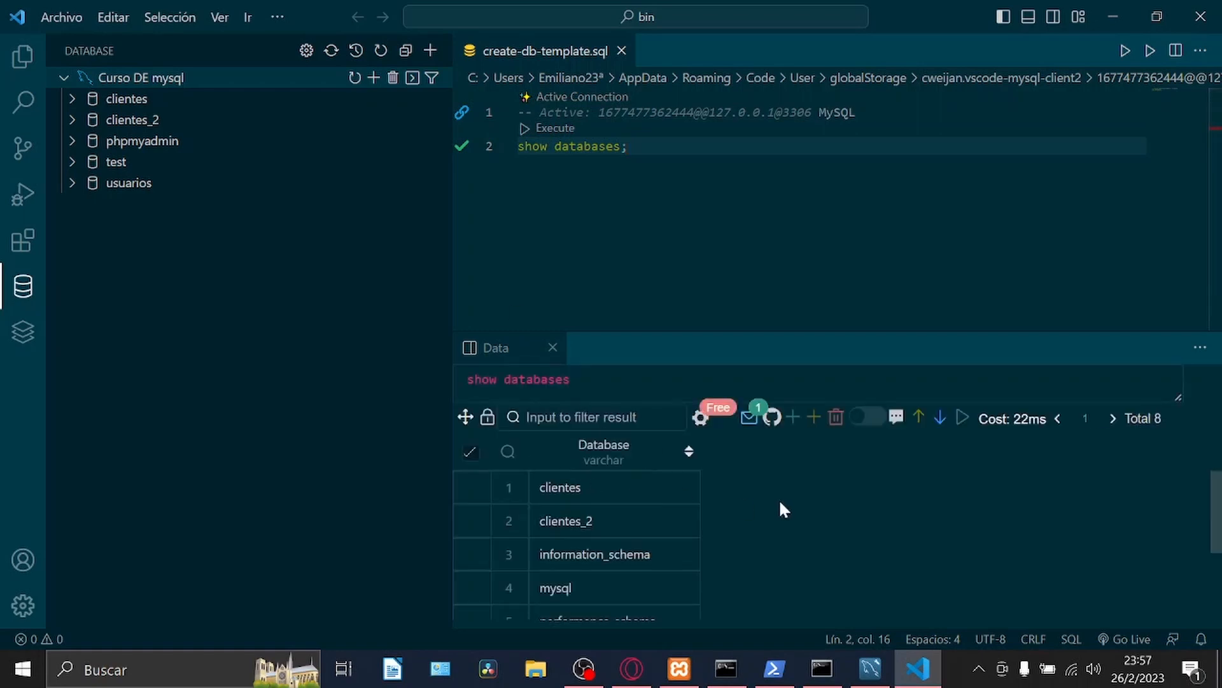
{"action": "left_click_drag", "start_coordinate": [1215, 500], "coordinate": [1220, 573]}
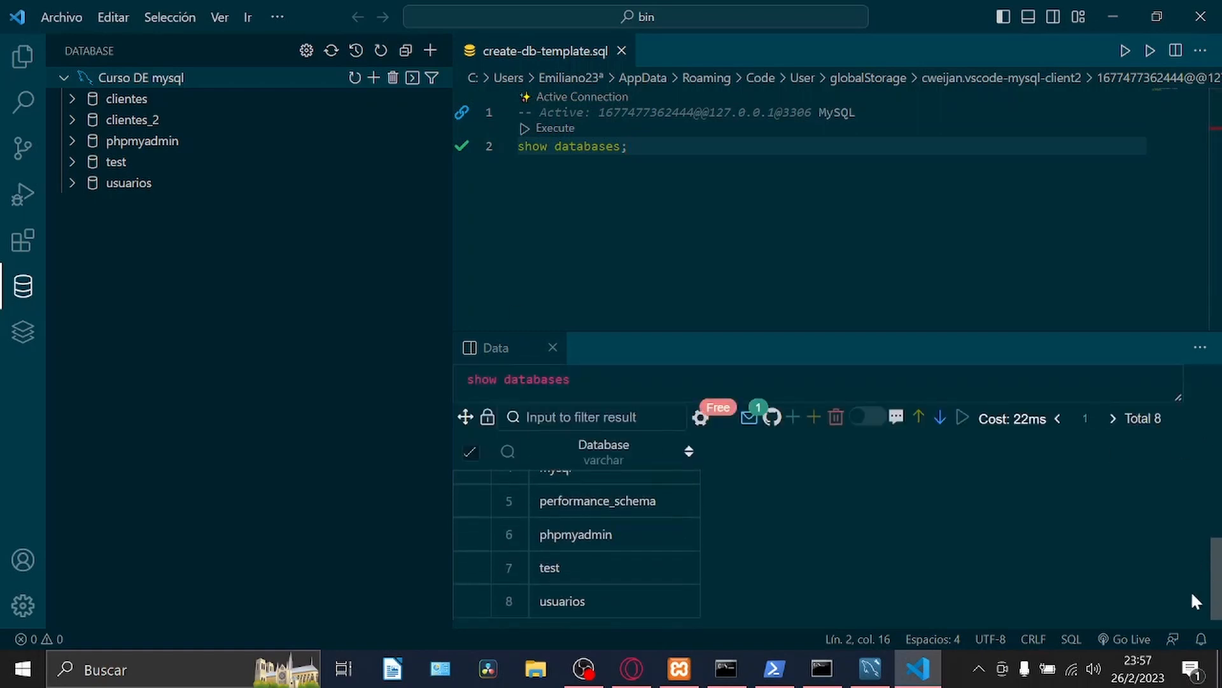
Add the statement "create database mascotas;" two lines below the show query and execute it.
{"action": "key", "text": "Return"}
{"action": "key", "text": "Return"}
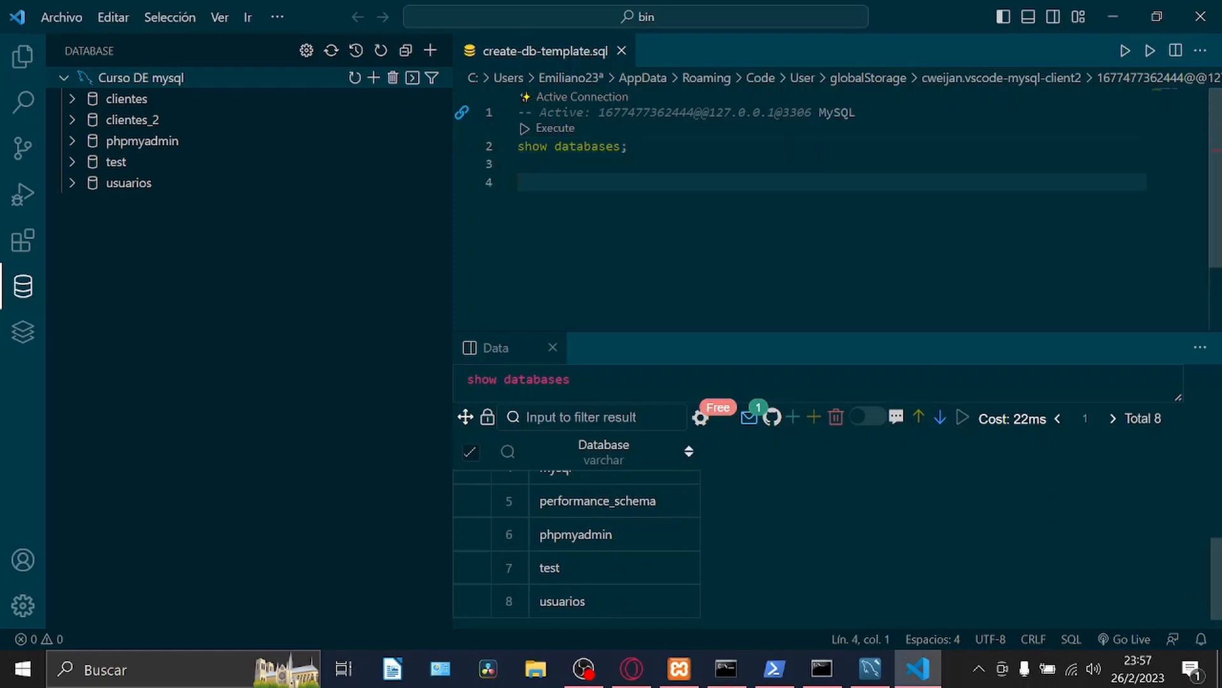
{"action": "type", "text": "create "}
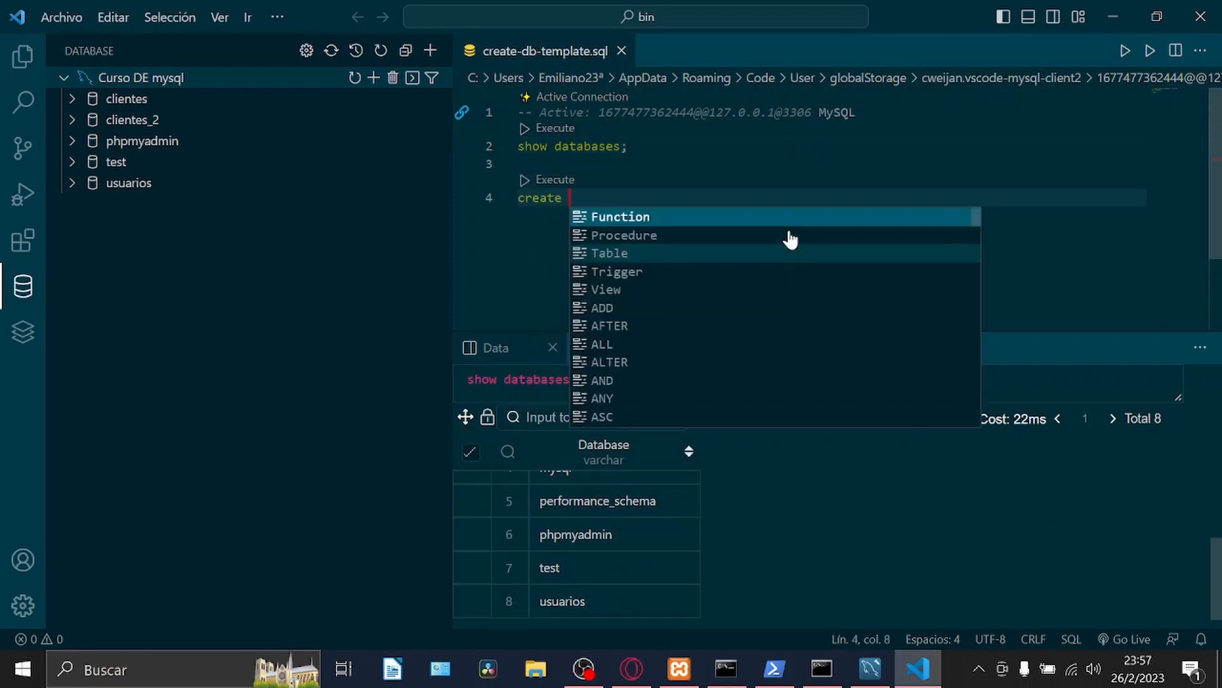
{"action": "type", "text": "database "}
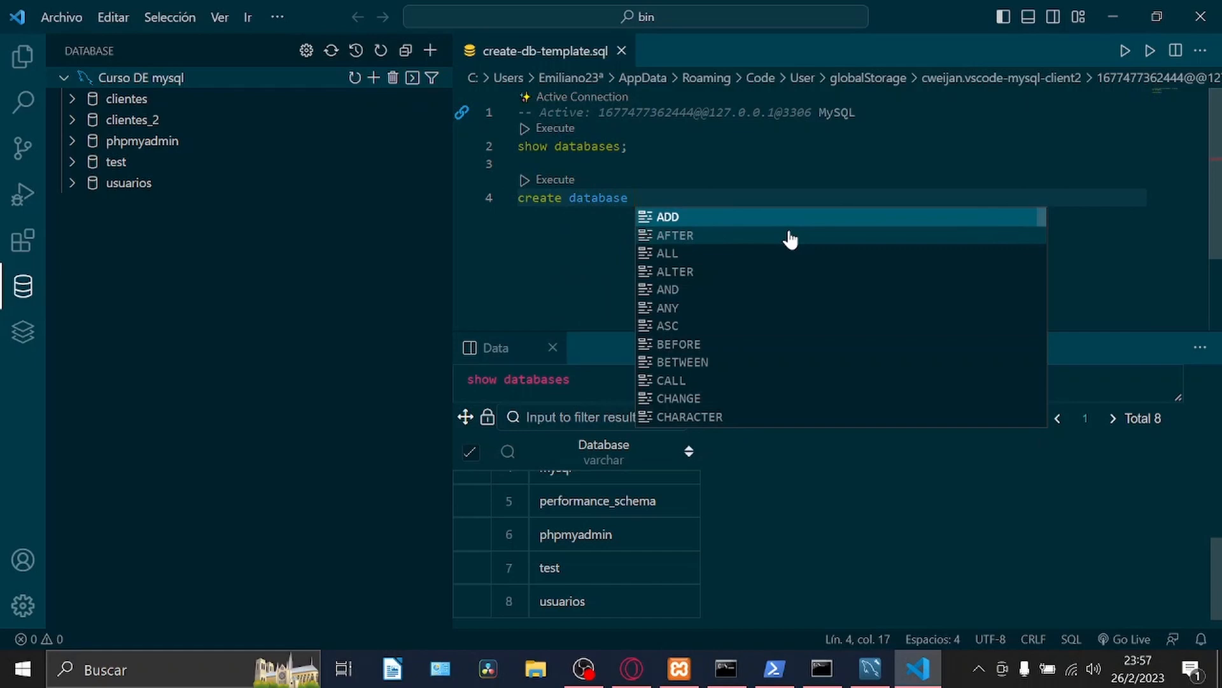
{"action": "type", "text": "mascotas;"}
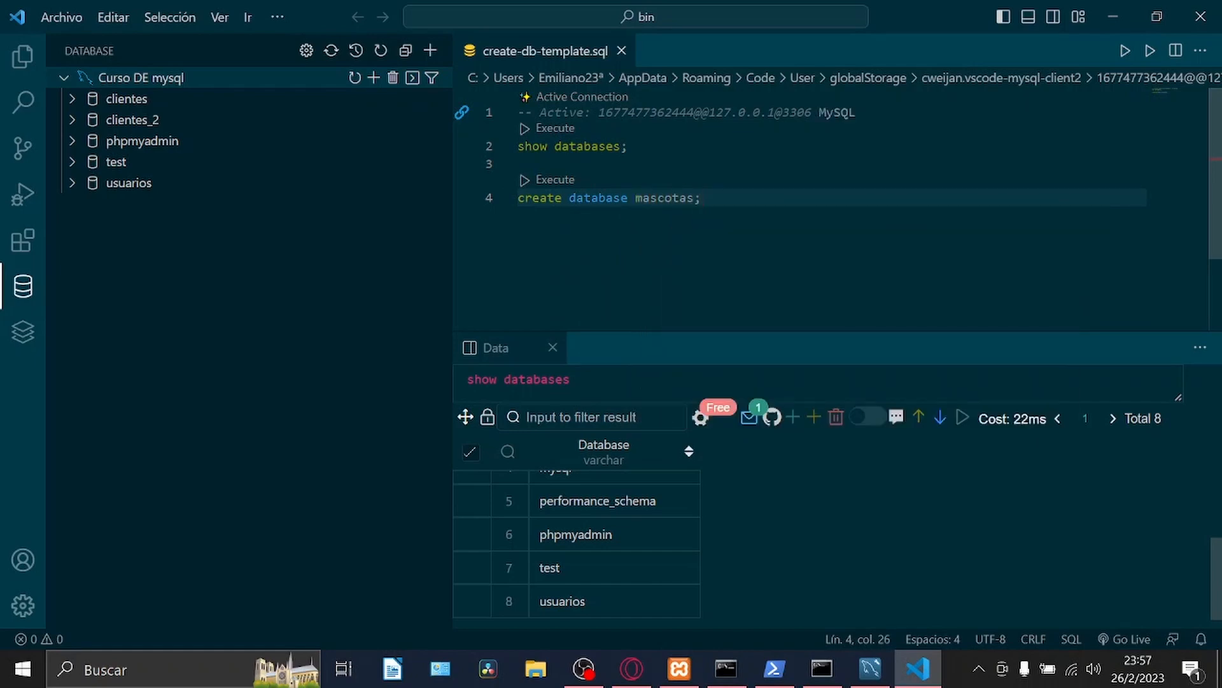
{"action": "left_click", "coordinate": [550, 181]}
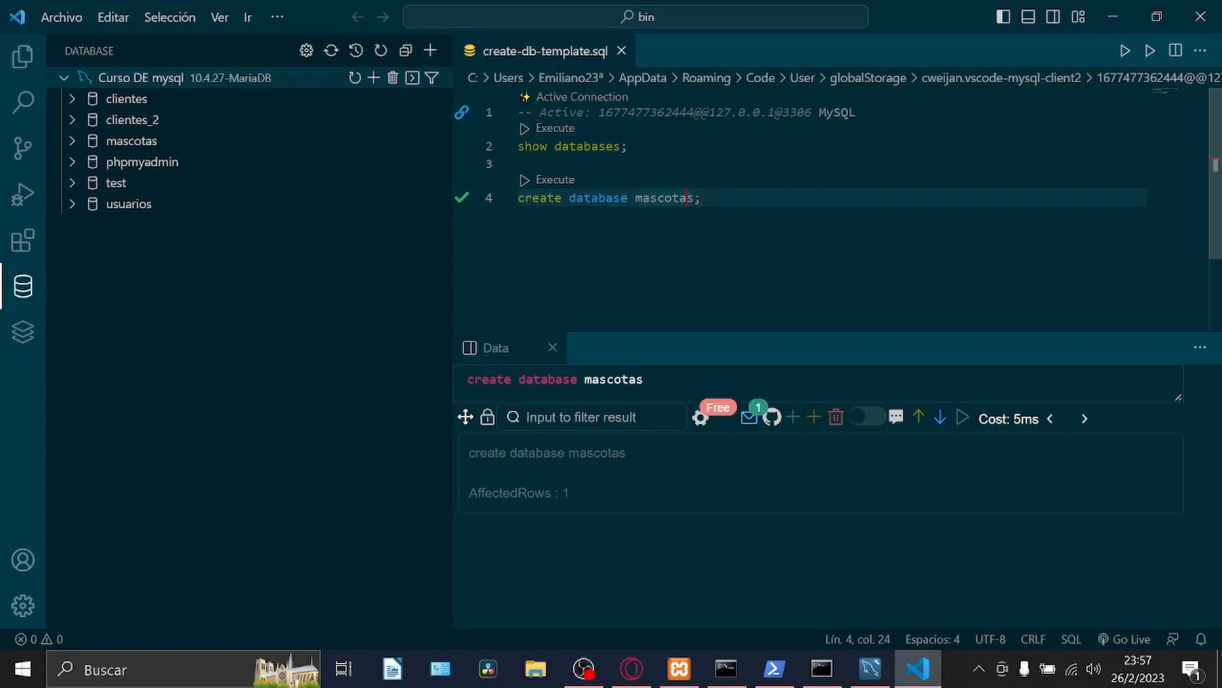
Change the database name in the create statement to zoologico and run that statement.
{"action": "key", "text": "Delete"}
{"action": "key", "text": "BackSpace"}
{"action": "key", "text": "BackSpace"}
{"action": "key", "text": "BackSpace"}
{"action": "key", "text": "BackSpace"}
{"action": "key", "text": "BackSpace"}
{"action": "key", "text": "BackSpace"}
{"action": "key", "text": "BackSpace"}
{"action": "type", "text": "zoologico"}
{"action": "left_click", "coordinate": [1150, 56]}
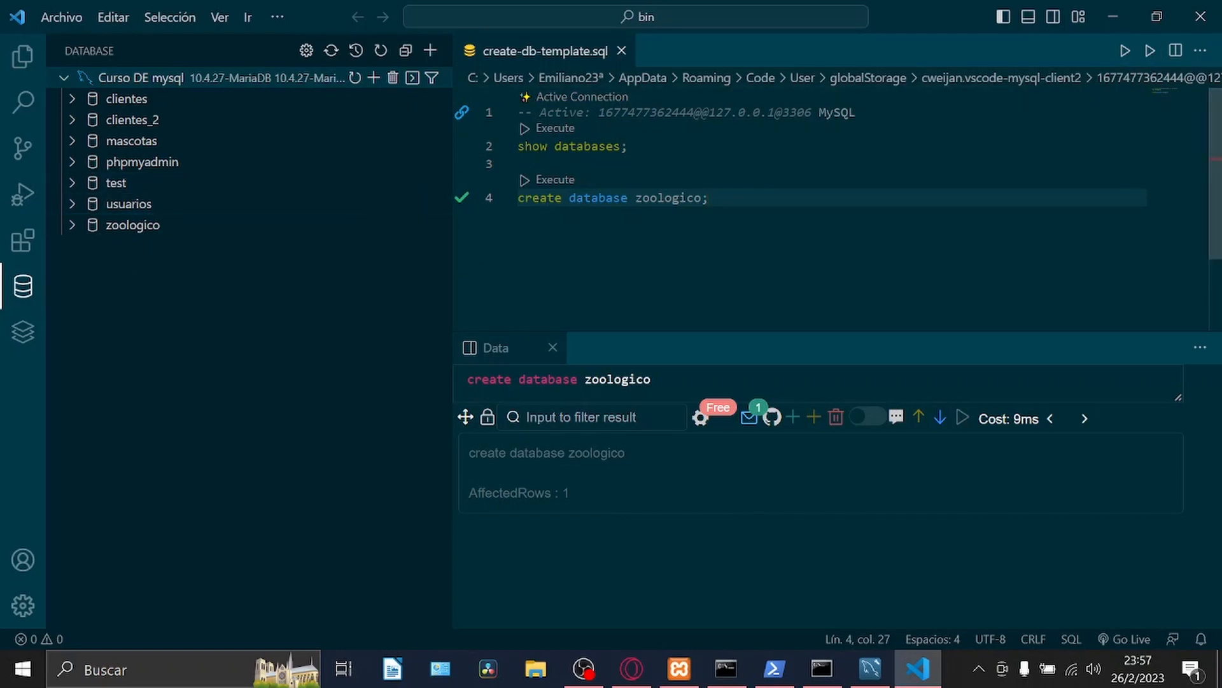
Remove "show databases;" from above the create statement and write it again two lines below that statement.
{"action": "left_click_drag", "start_coordinate": [636, 165], "coordinate": [503, 151]}
{"action": "key", "text": "BackSpace"}
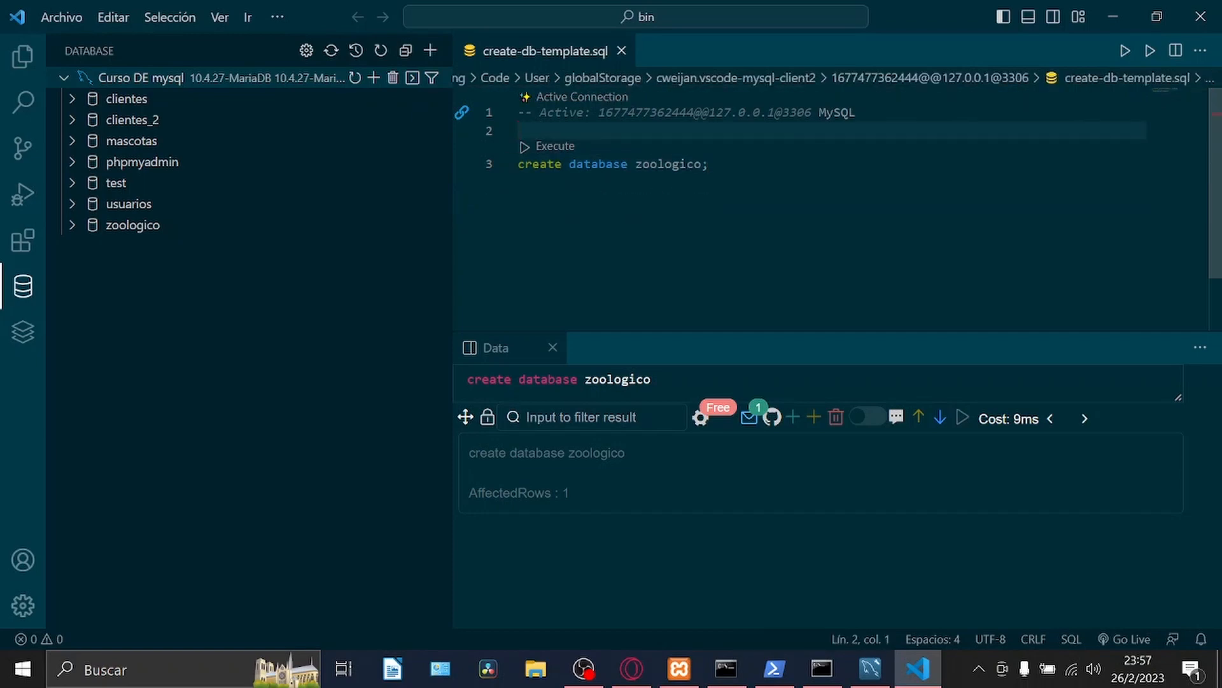
{"action": "left_click", "coordinate": [710, 164]}
{"action": "key", "text": "Return"}
{"action": "key", "text": "Return"}
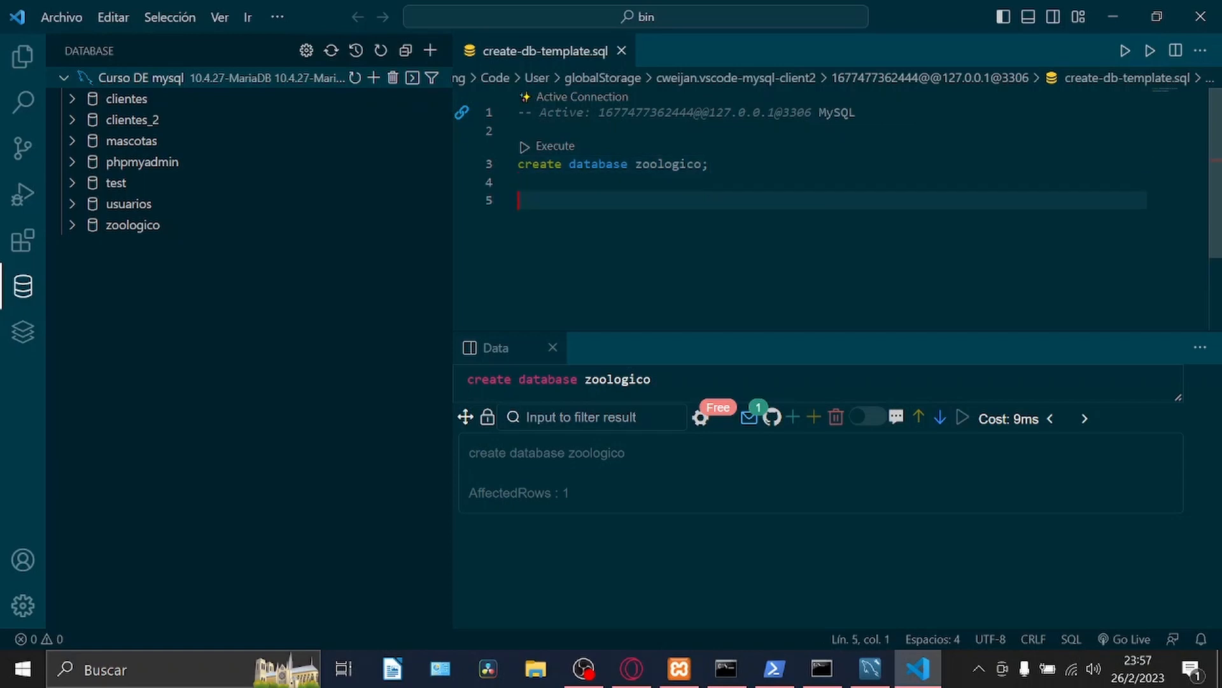
{"action": "type", "text": "show databases;"}
{"action": "key", "text": "Return"}
Change the database name in the create statement to zoologico_2 and run only that statement.
{"action": "left_click", "coordinate": [702, 164]}
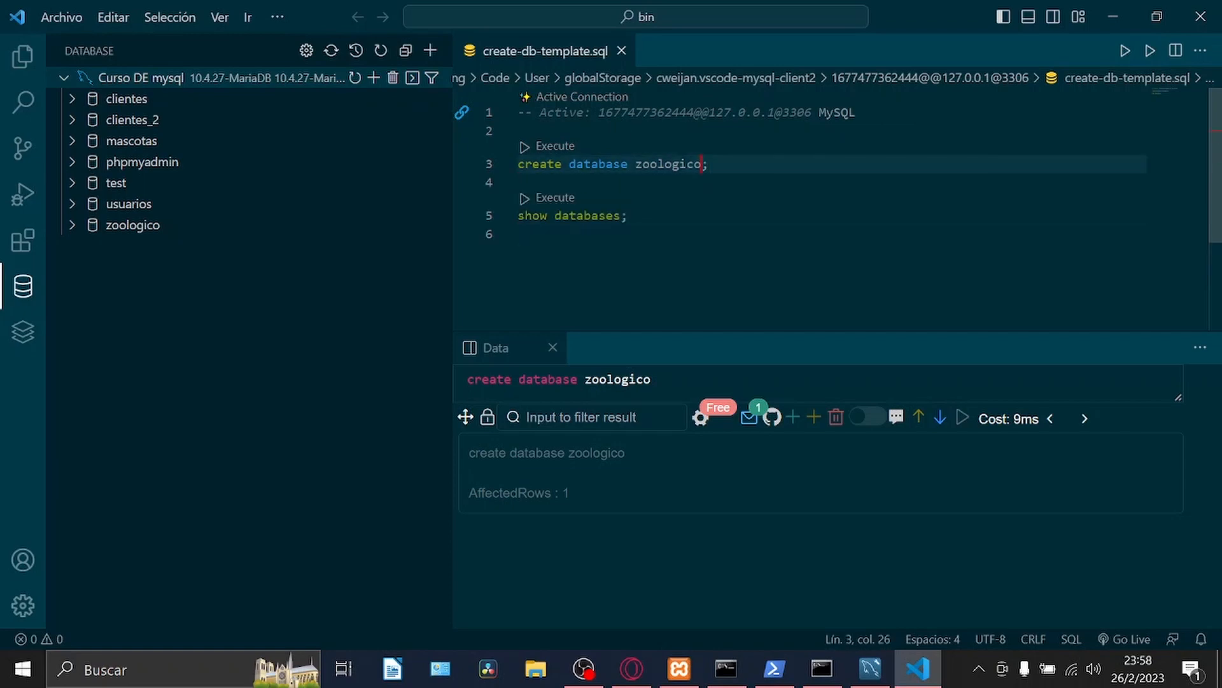
{"action": "type", "text": "_2"}
{"action": "left_click", "coordinate": [1150, 51]}
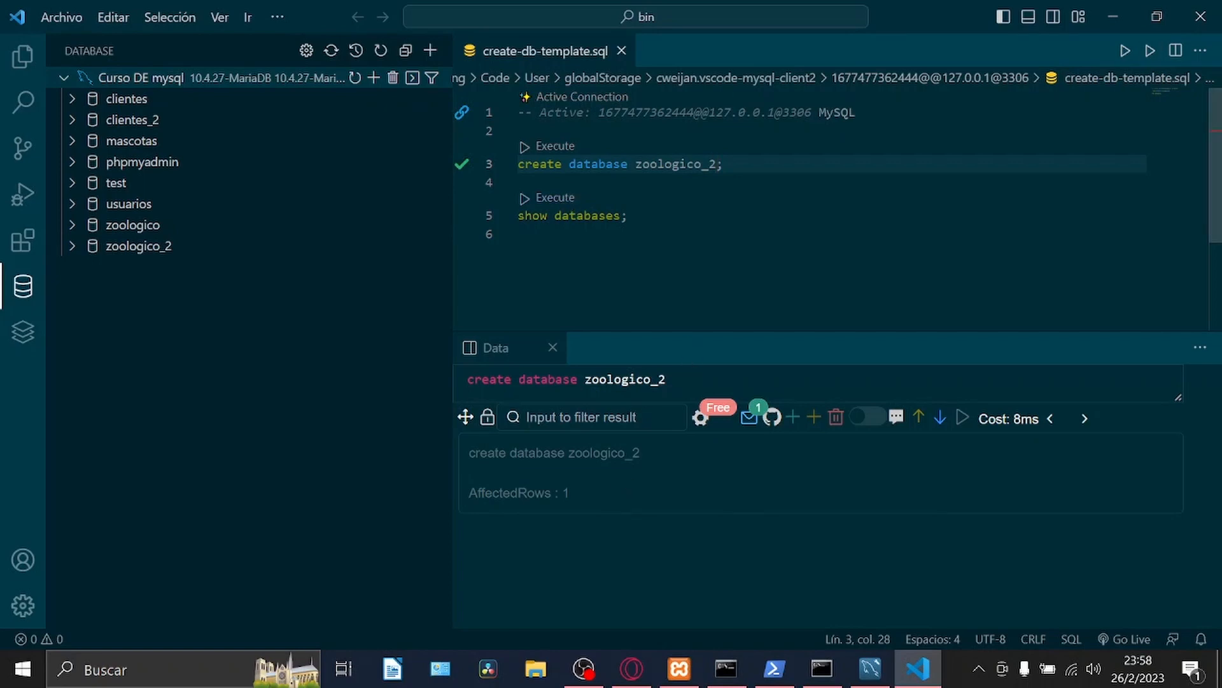
Run only the "show databases;" statement and look through the results to the last row.
{"action": "left_click", "coordinate": [519, 216]}
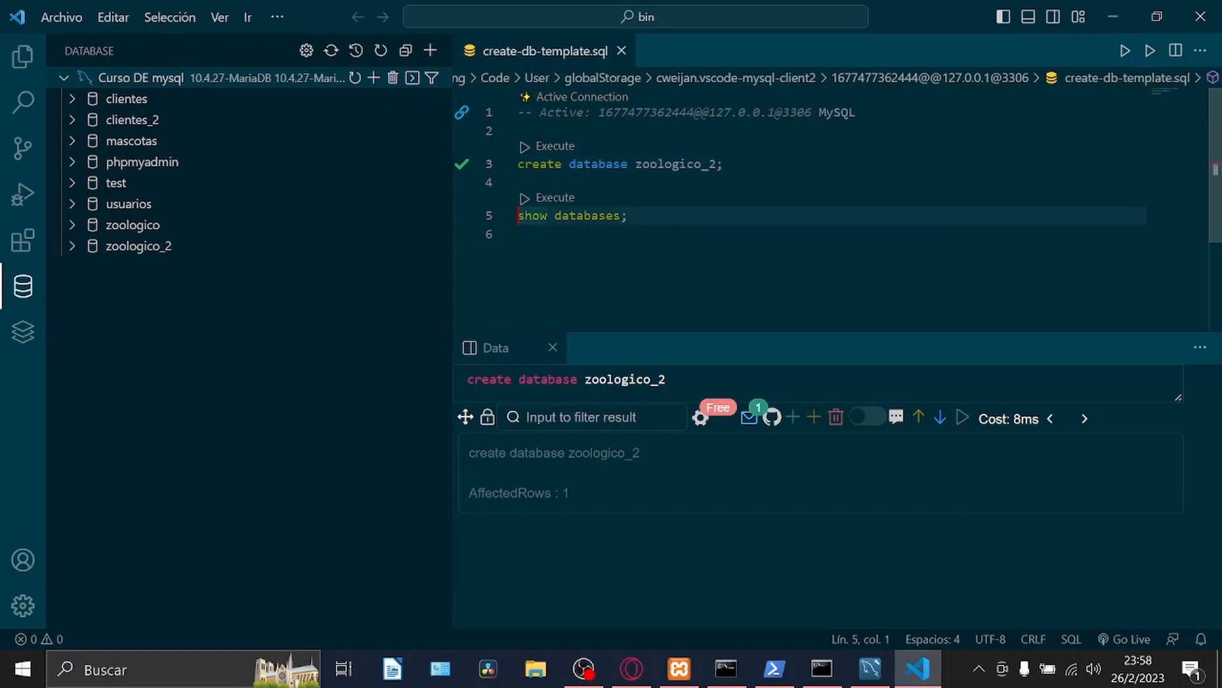
{"action": "left_click", "coordinate": [1150, 51]}
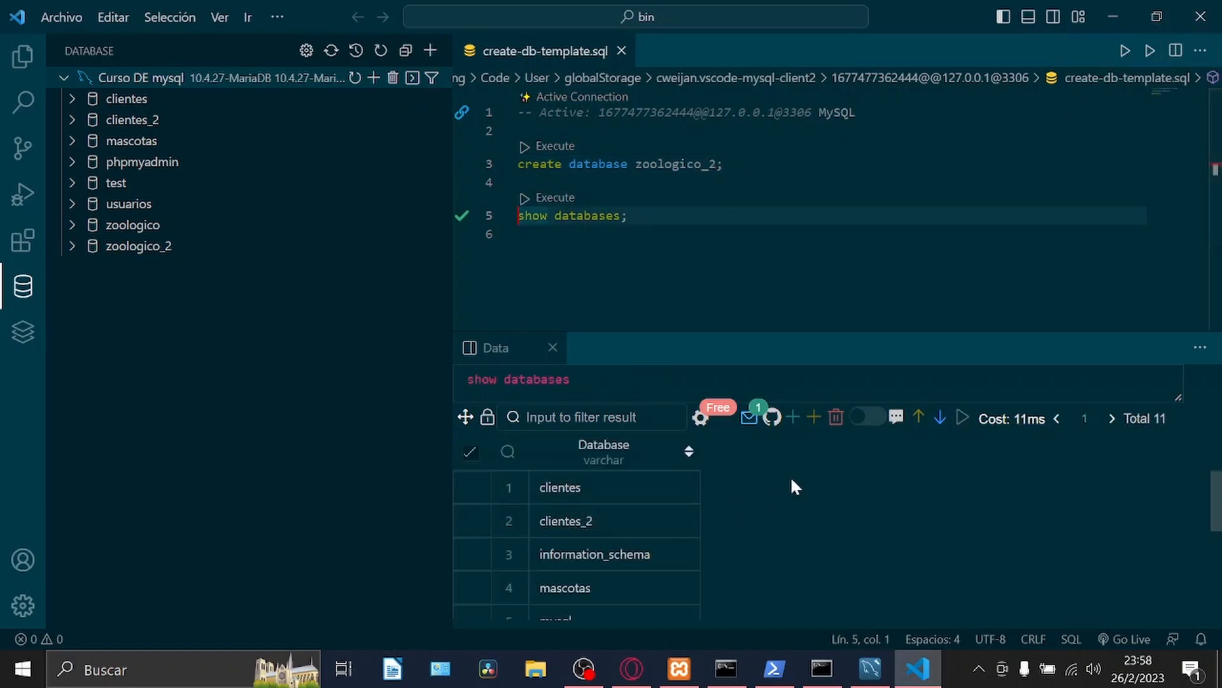
{"action": "scroll", "coordinate": [1053, 468], "scroll_direction": "down", "scroll_amount": 4}
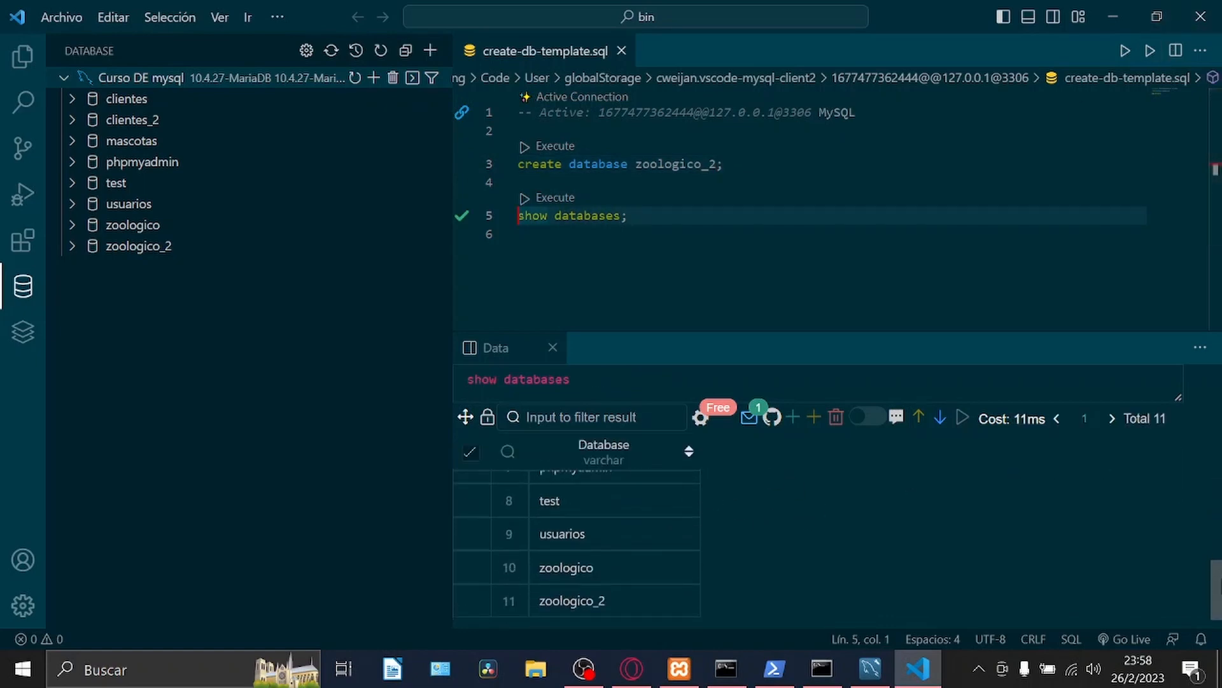
Change the database name to zoologico_3, run the create and show statements together as a selection, and look through the results.
{"action": "left_click_drag", "start_coordinate": [519, 235], "coordinate": [520, 131]}
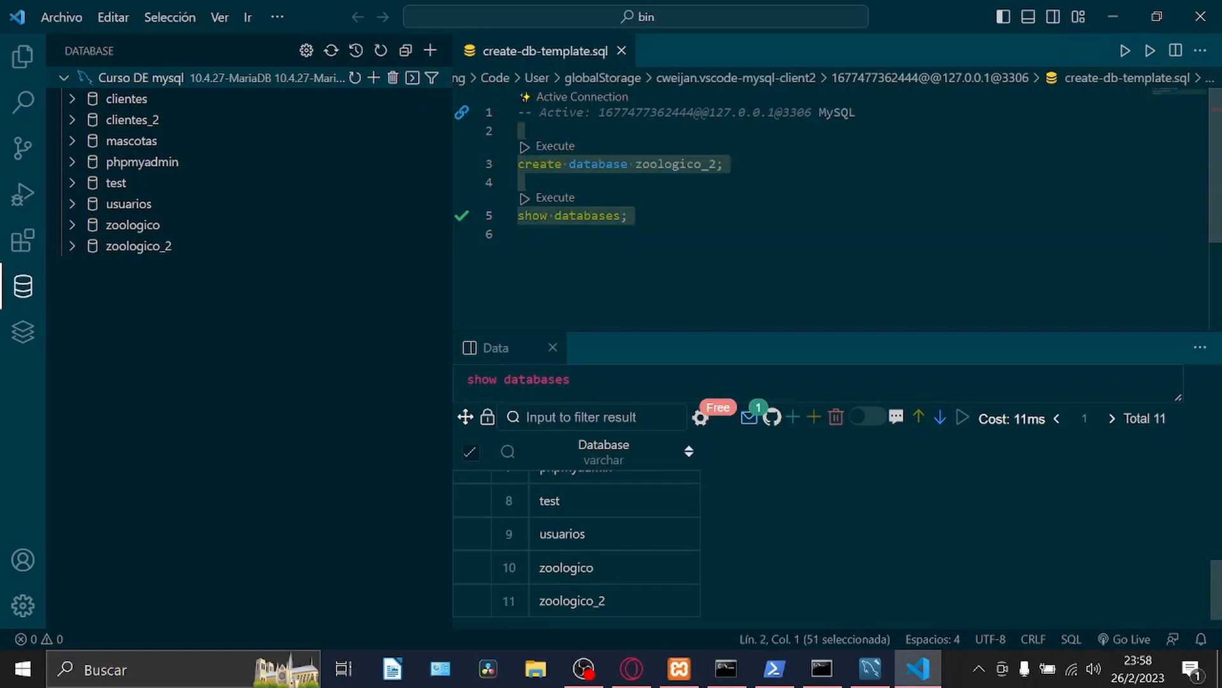
{"action": "left_click", "coordinate": [709, 163]}
{"action": "key", "text": "Delete"}
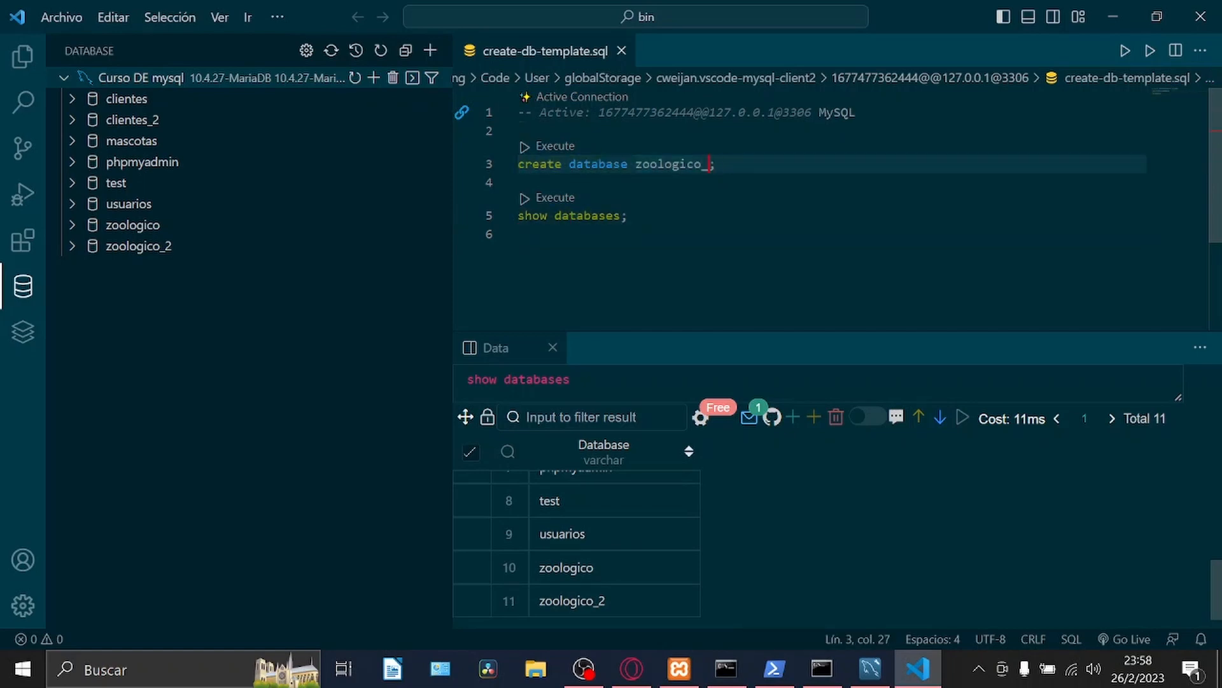
{"action": "type", "text": "3"}
{"action": "left_click_drag", "start_coordinate": [628, 216], "coordinate": [519, 132]}
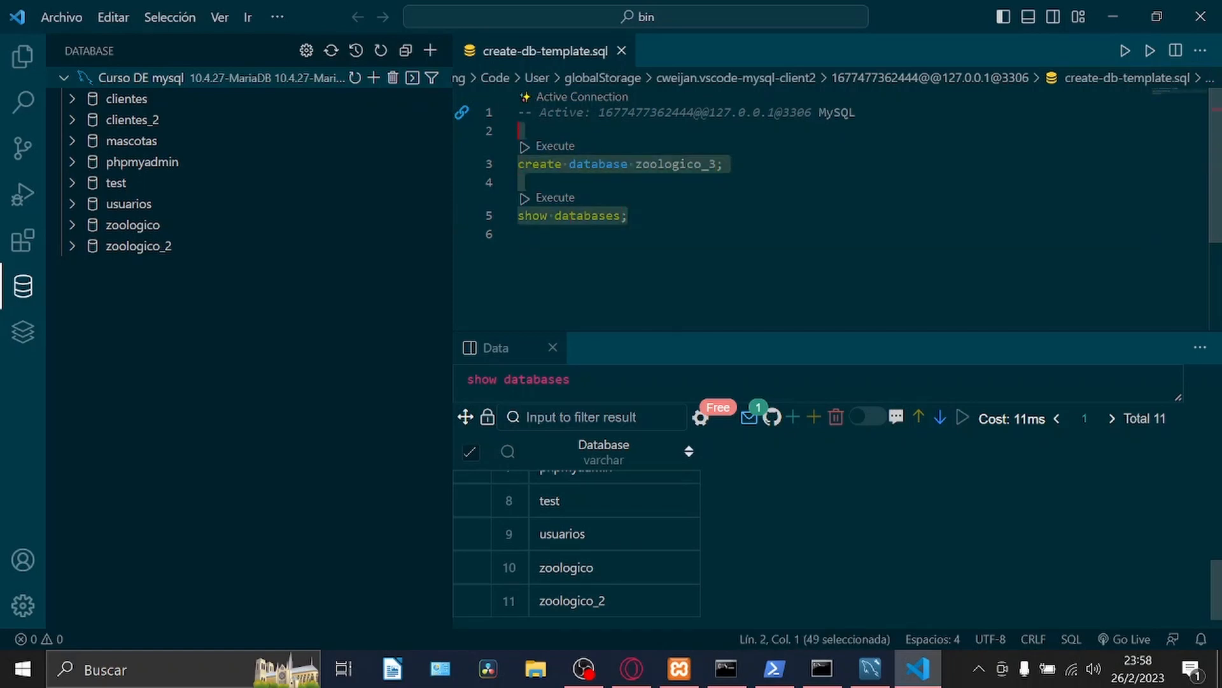
{"action": "left_click", "coordinate": [1148, 54]}
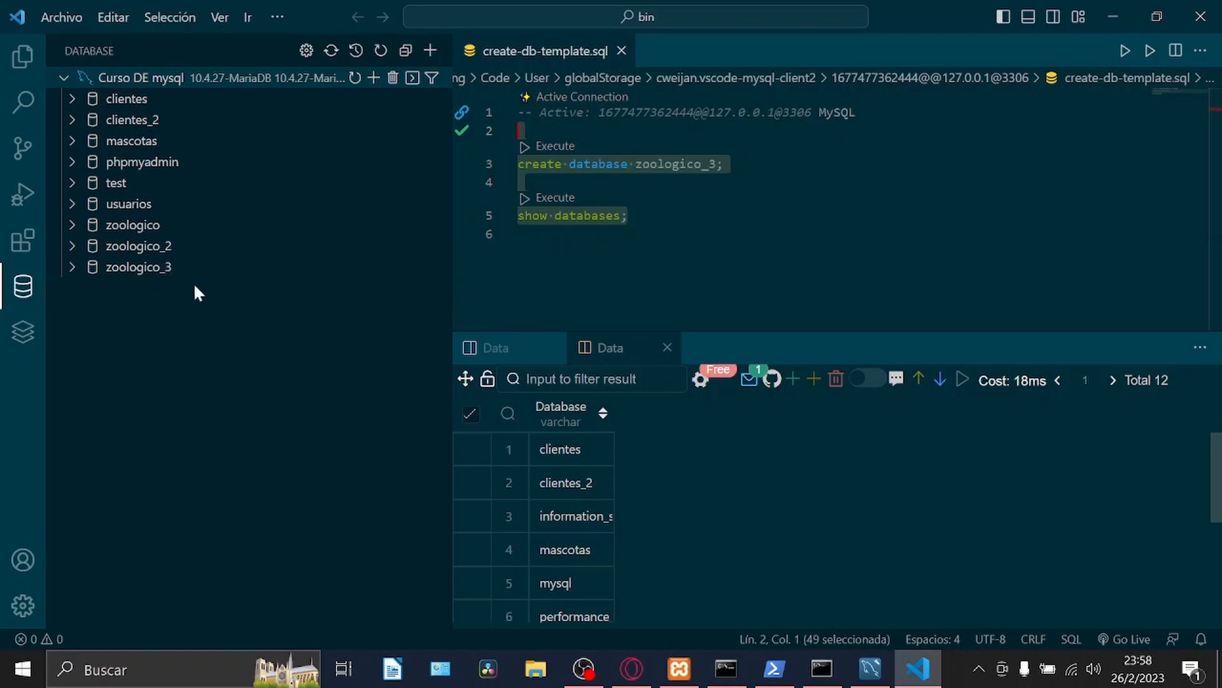
{"action": "scroll", "coordinate": [534, 529], "scroll_direction": "down", "scroll_amount": 3}
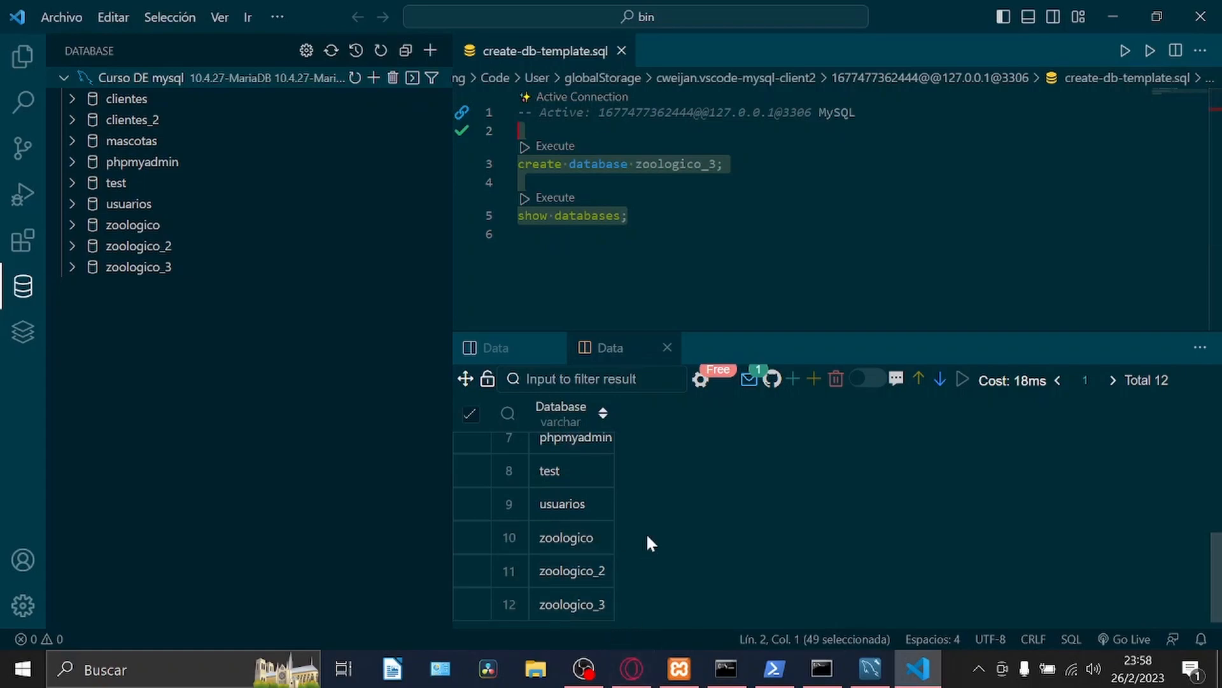
{"action": "scroll", "coordinate": [1143, 551], "scroll_direction": "up", "scroll_amount": 3}
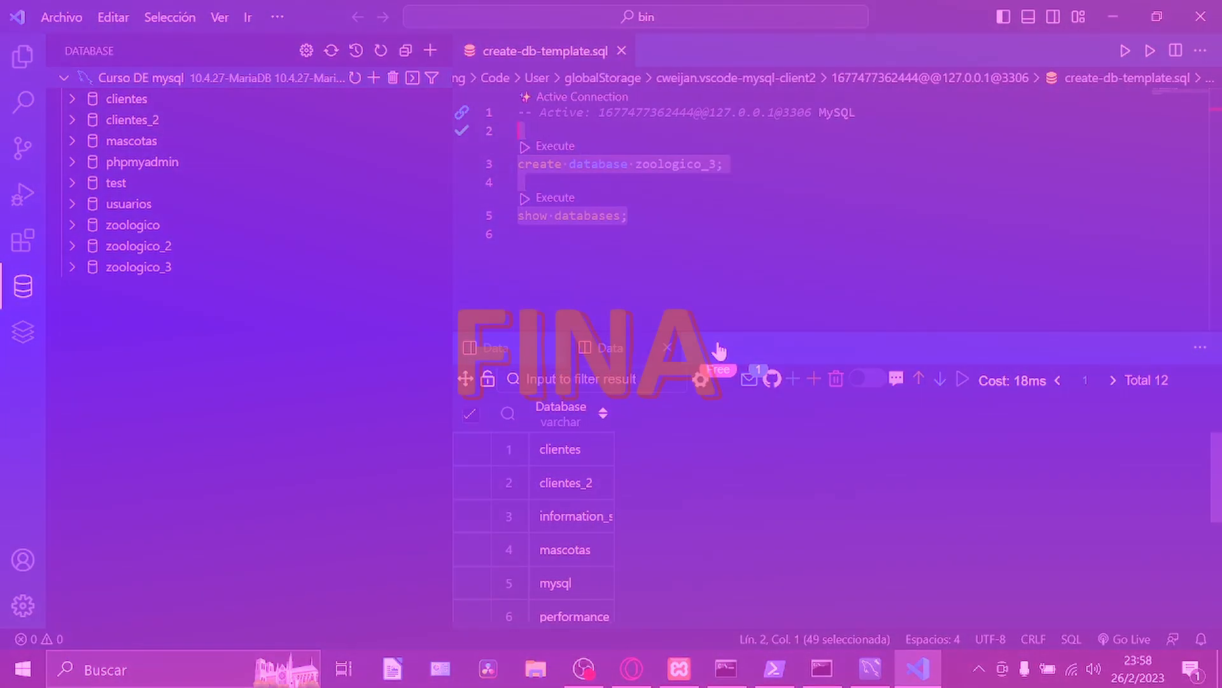